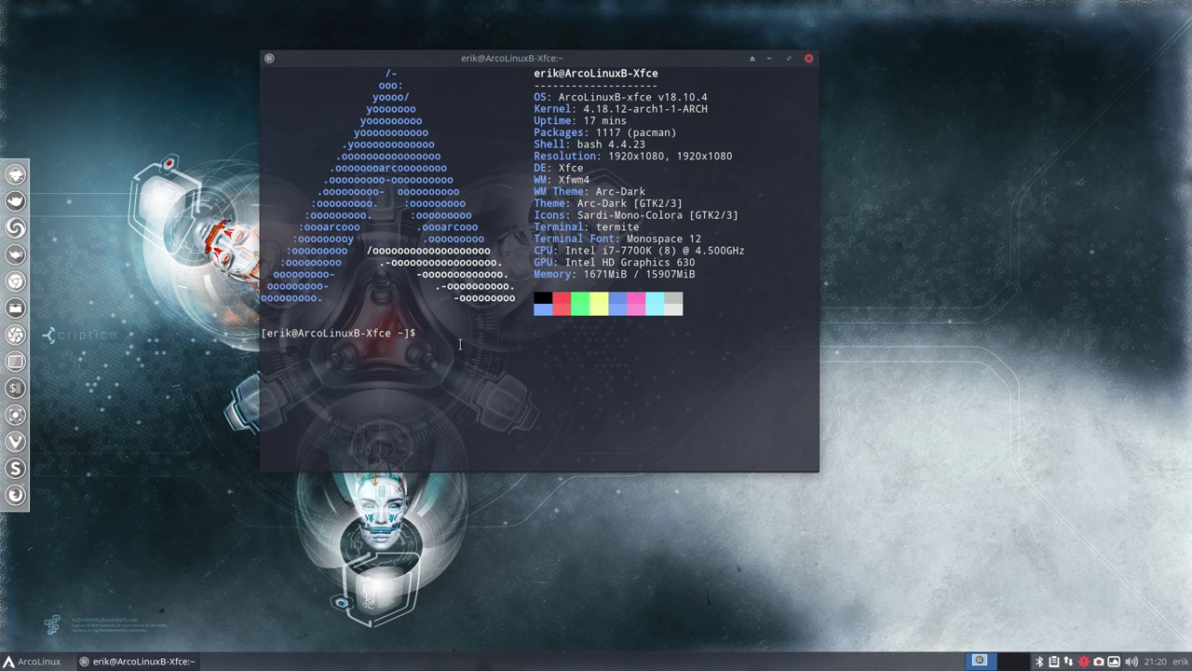
# - Run the update alias, enter the sudo password and confirm the full system upgrade
pyautogui.write('update')
pyautogui.press('Return')
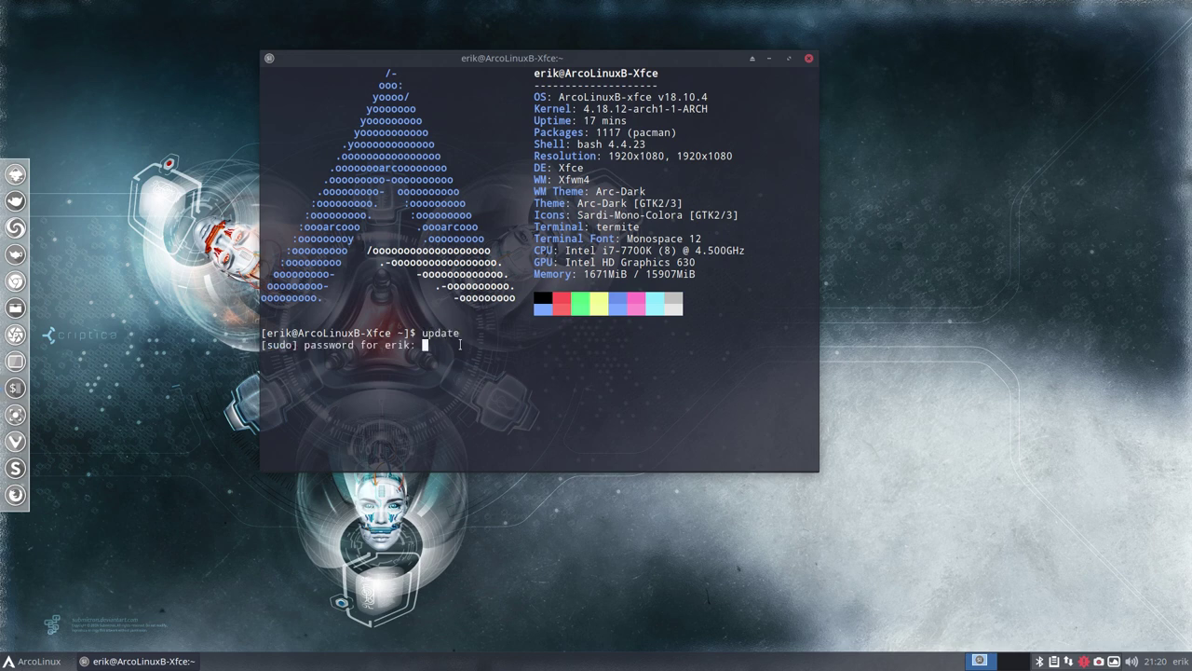
pyautogui.press('Return')
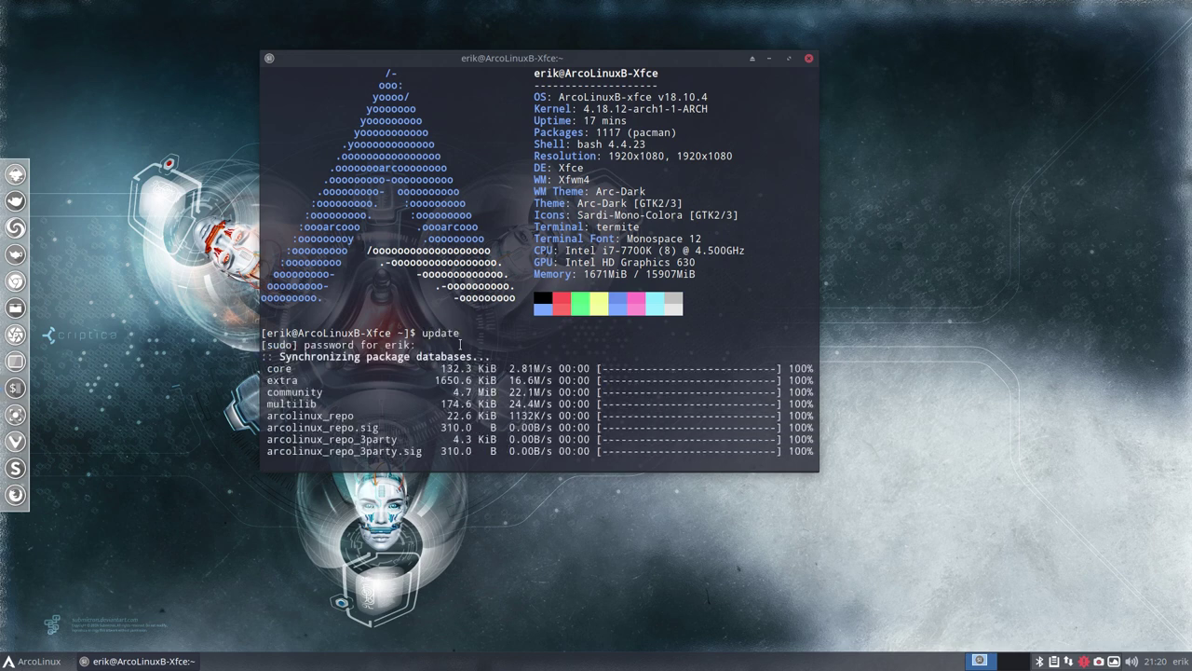
pyautogui.press('Return')
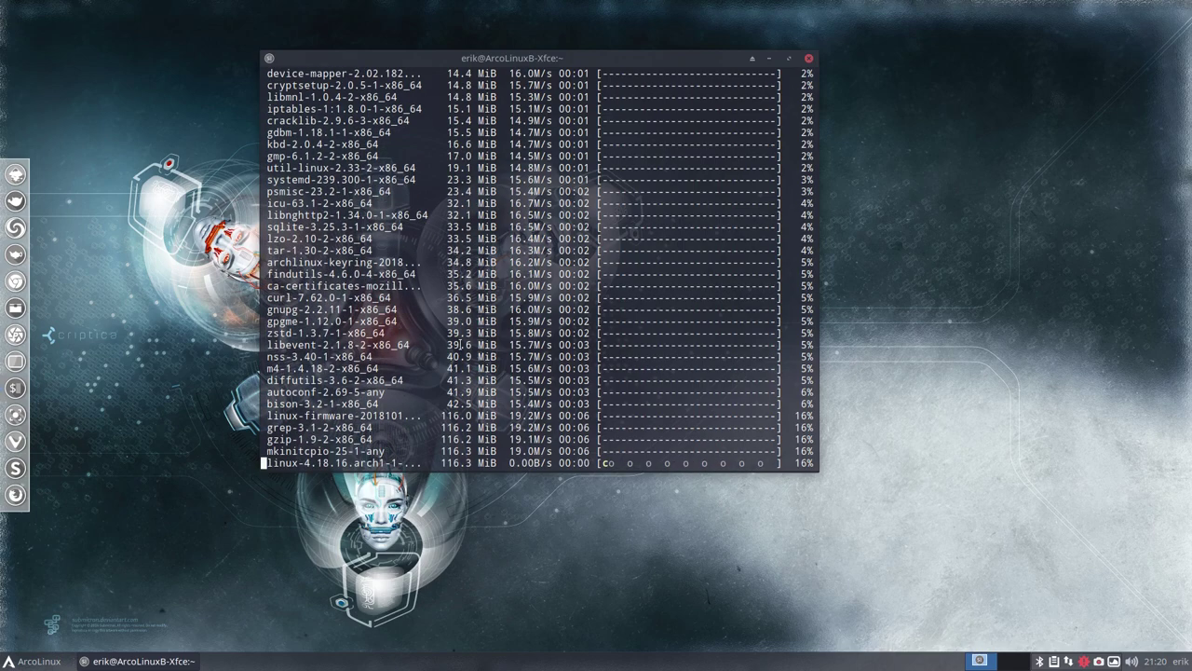
# - Examine the list of packages being upgraded, especially the arcolinux entries, and return to the download progress
pyautogui.scroll(10, 402, 355)
pyautogui.scroll(20, 403, 354)
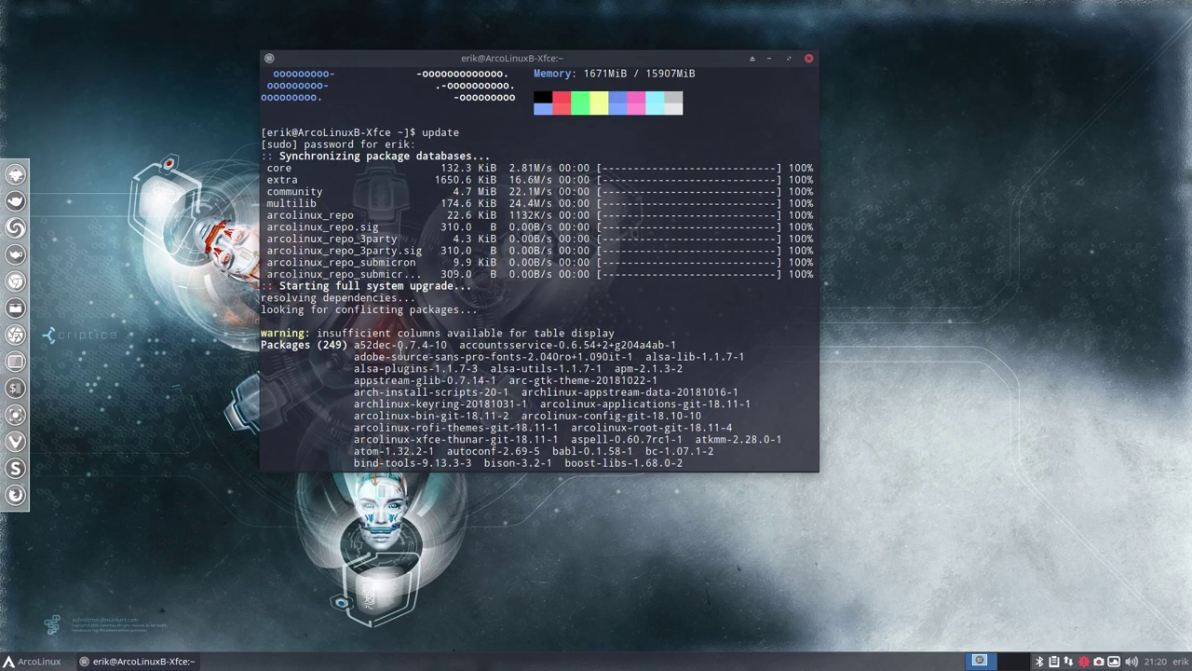
pyautogui.scroll(-3, 401, 354)
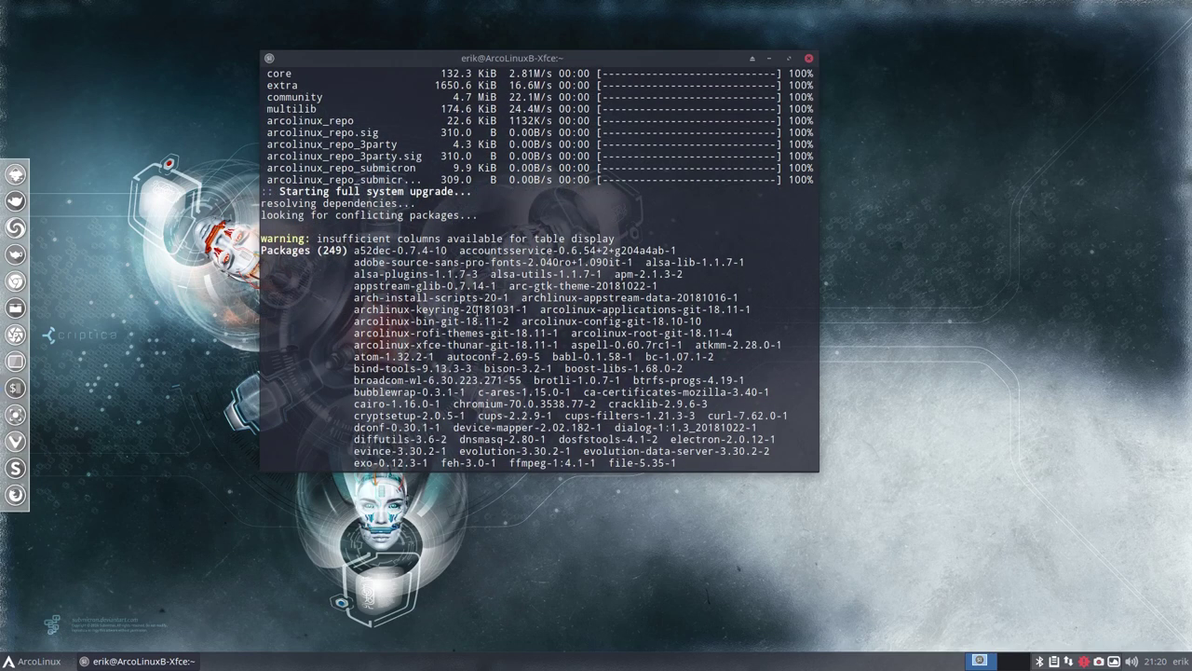
pyautogui.moveTo(355, 320); pyautogui.dragTo(439, 345)
pyautogui.click(637, 332)
pyautogui.moveTo(553, 324); pyautogui.dragTo(616, 311)
pyautogui.scroll(-5, 404, 360)
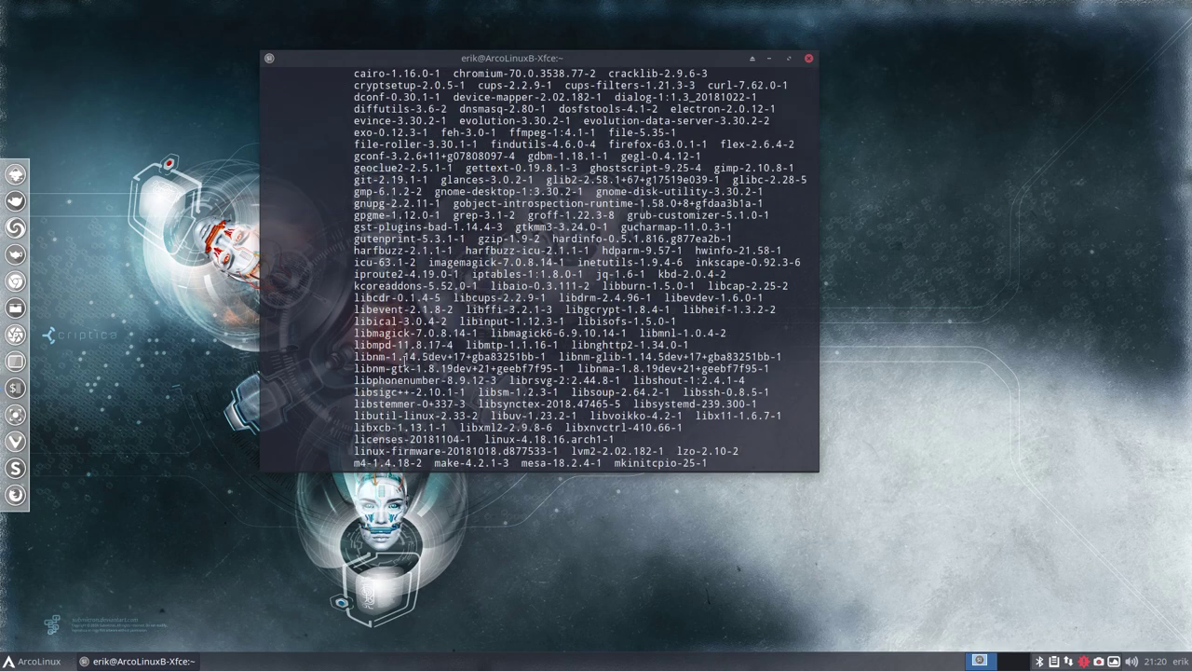
pyautogui.press('Return')
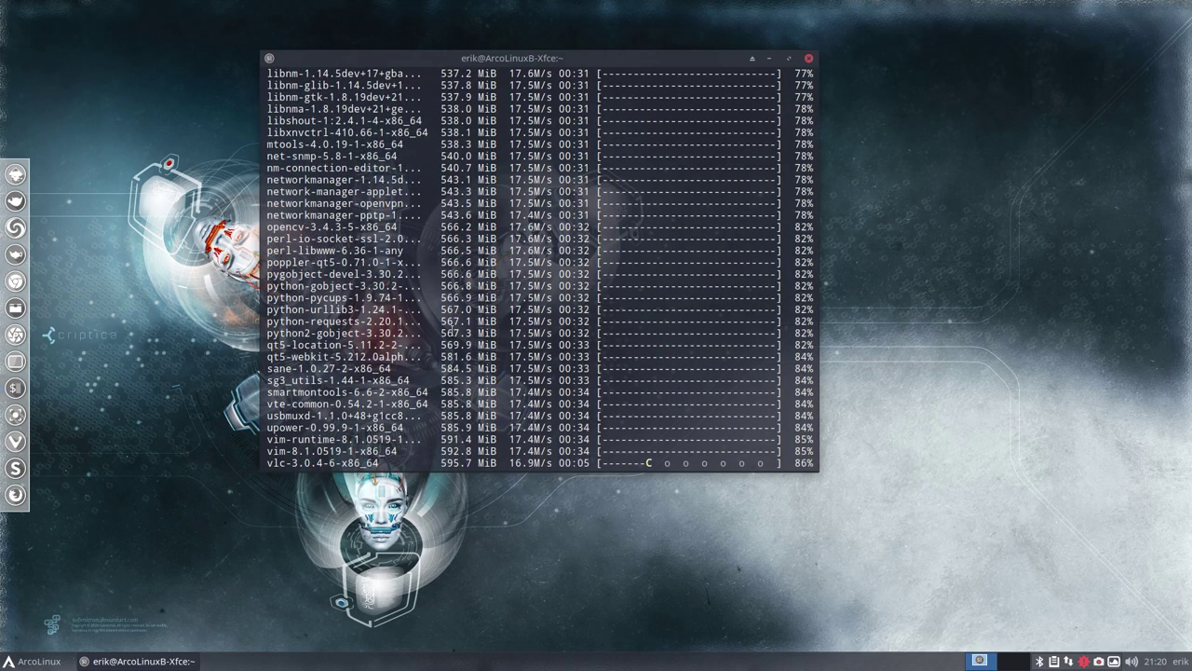
# - Open a second terminal beside the running upgrade and list all shell aliases
pyautogui.moveTo(548, 58); pyautogui.dragTo(398, 38)
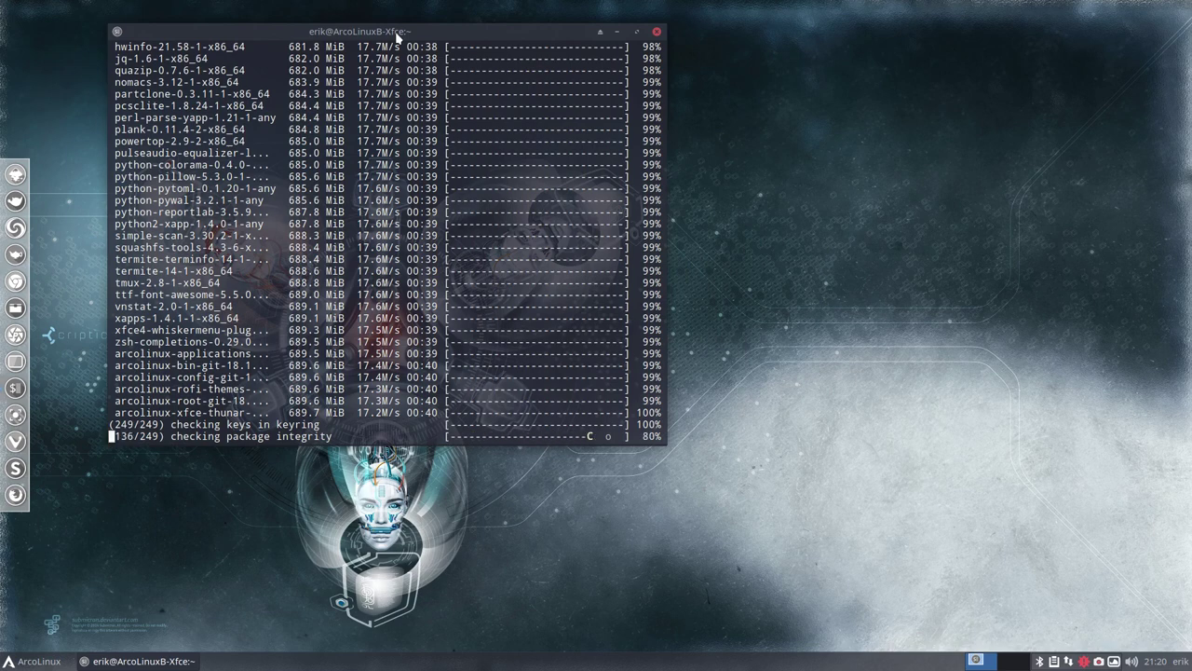
pyautogui.hotkey('ctrl', 'alt', 't')
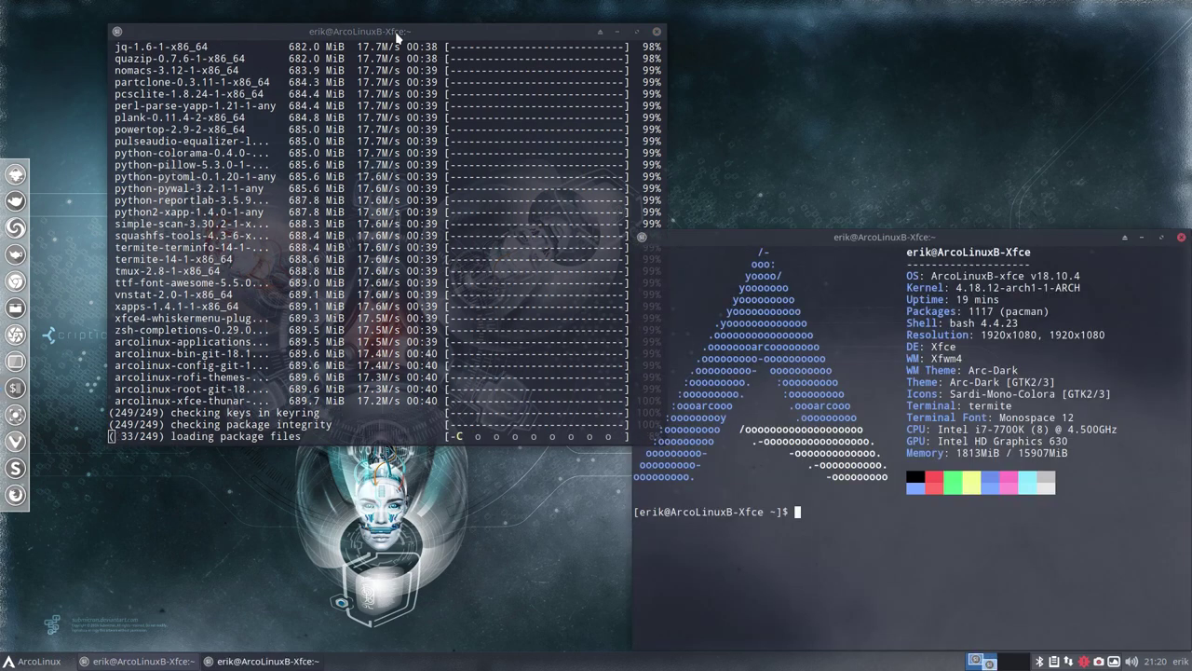
pyautogui.write('alias')
pyautogui.press('Return')
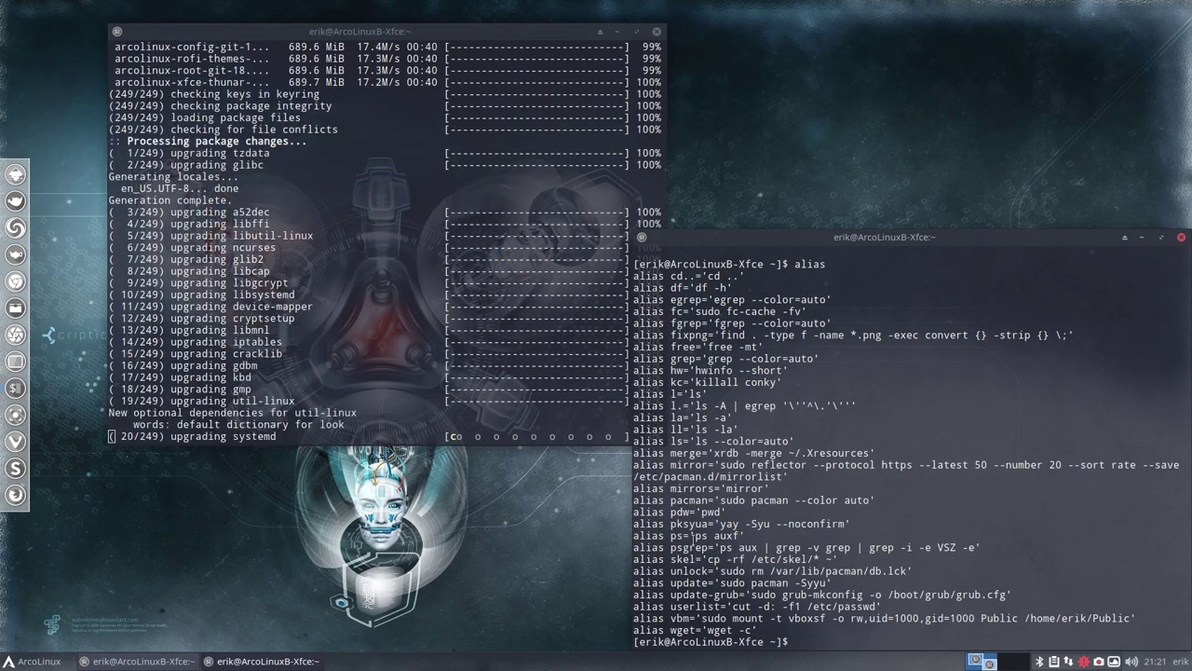
# - Examine the skel alias definition, including its /etc/skel source, its home-folder target and its name
pyautogui.moveTo(668, 559); pyautogui.dragTo(812, 559)
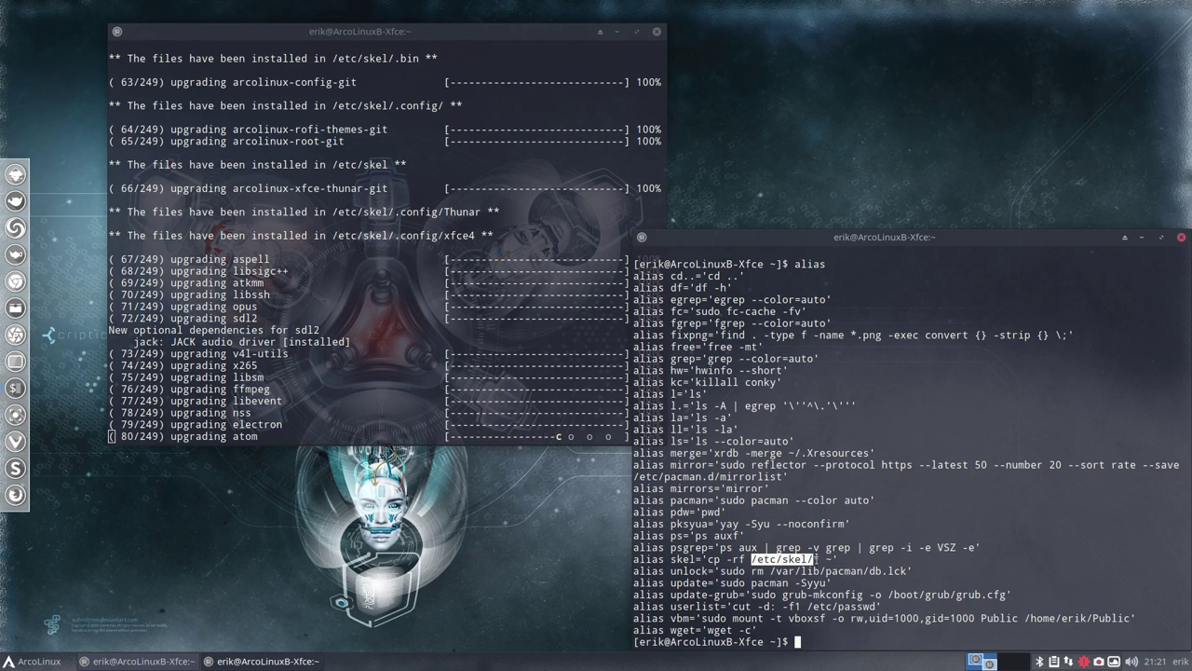
pyautogui.moveTo(826, 559); pyautogui.dragTo(837, 559)
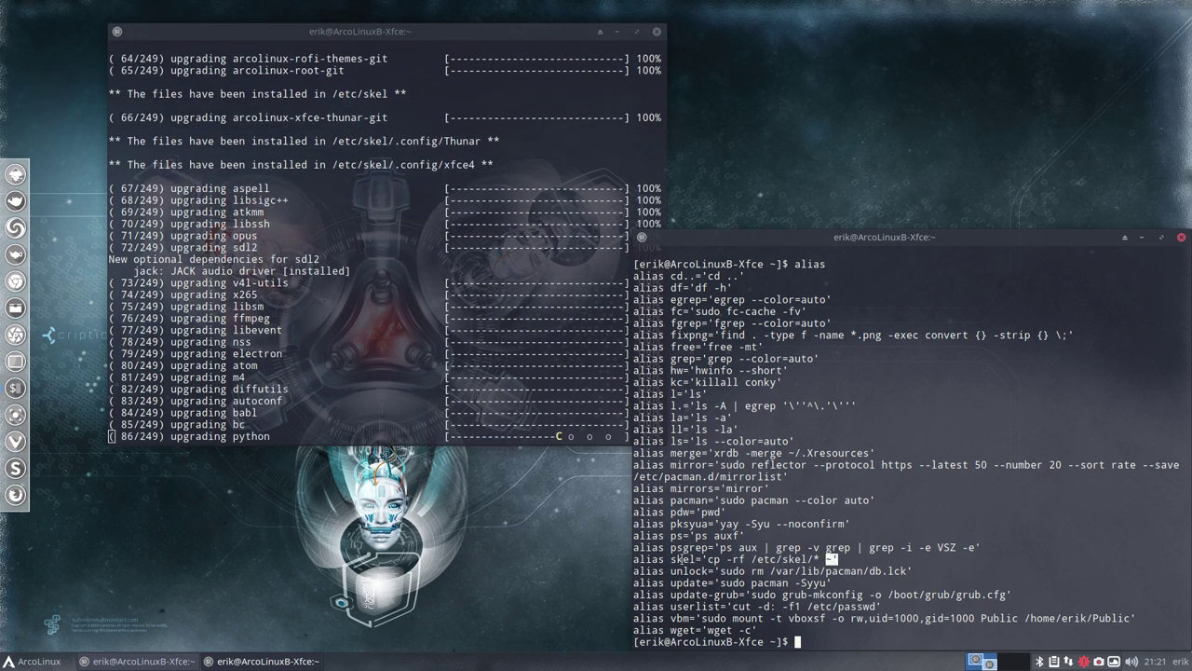
pyautogui.doubleClick(687, 559)
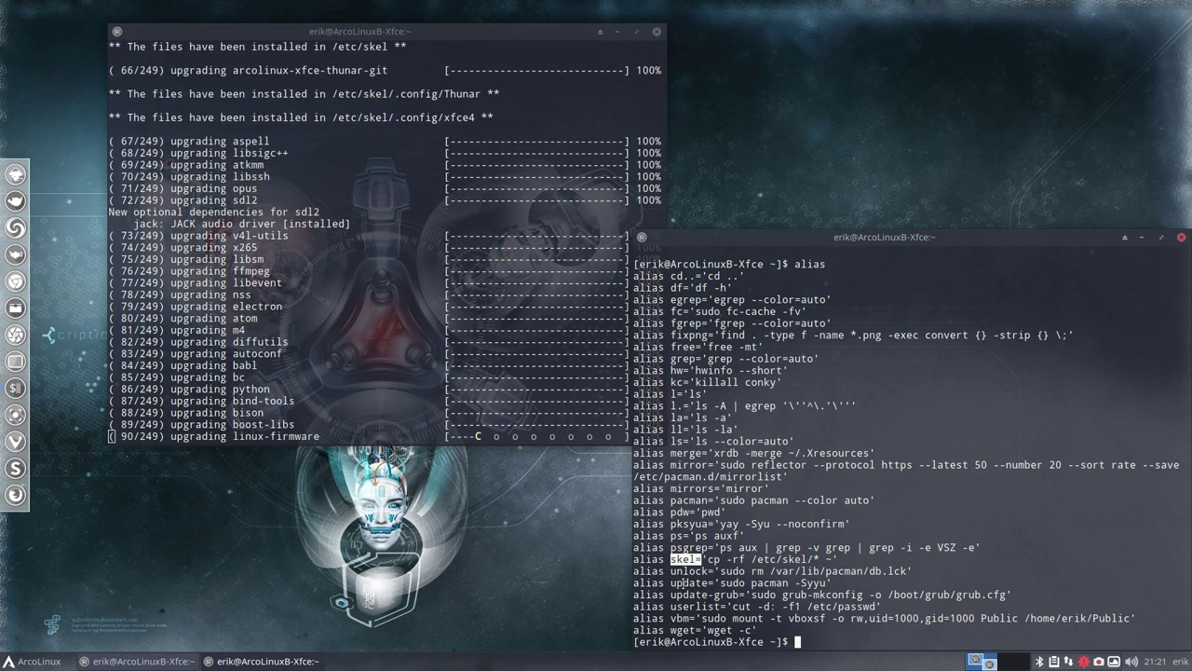
# - Examine the upgrade output for the /etc/skel locations where the ArcoLinux packages placed their files
pyautogui.click(391, 315)
pyautogui.scroll(7, 353, 310)
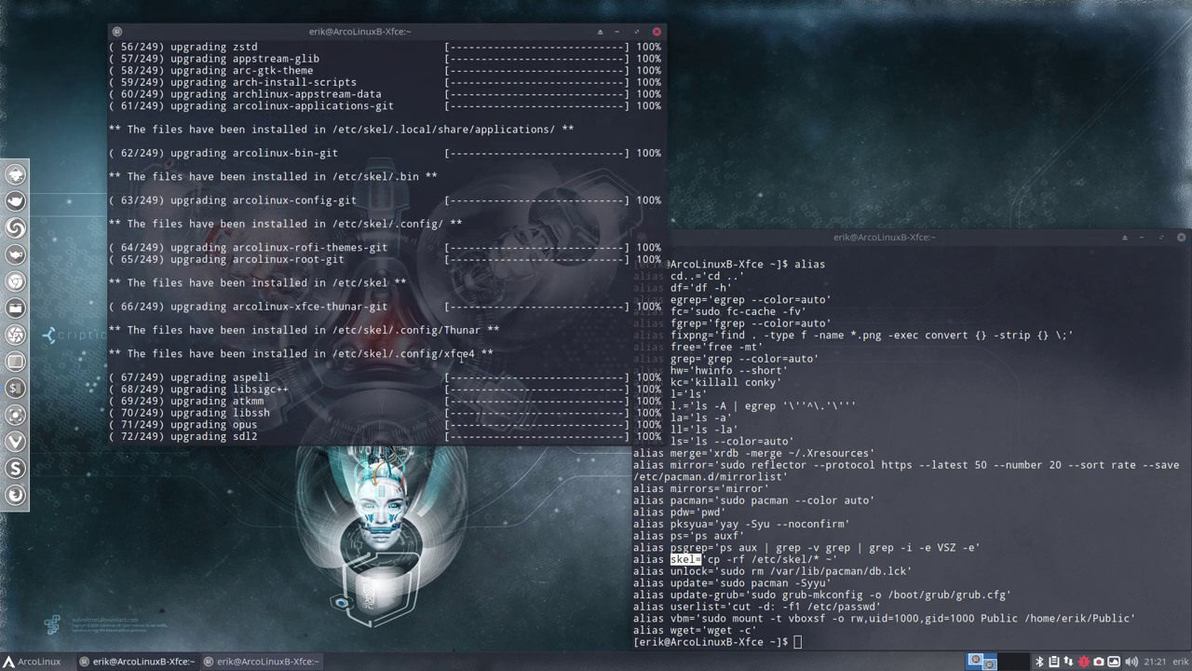
pyautogui.moveTo(487, 353); pyautogui.dragTo(109, 354)
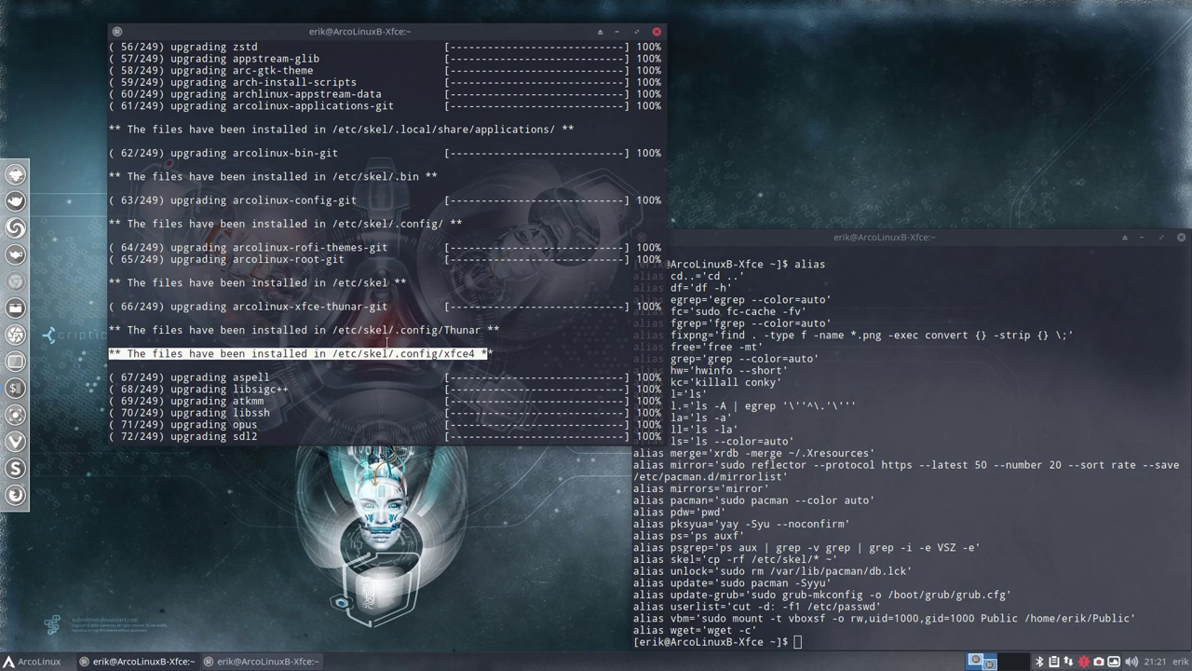
pyautogui.moveTo(490, 330); pyautogui.dragTo(109, 329)
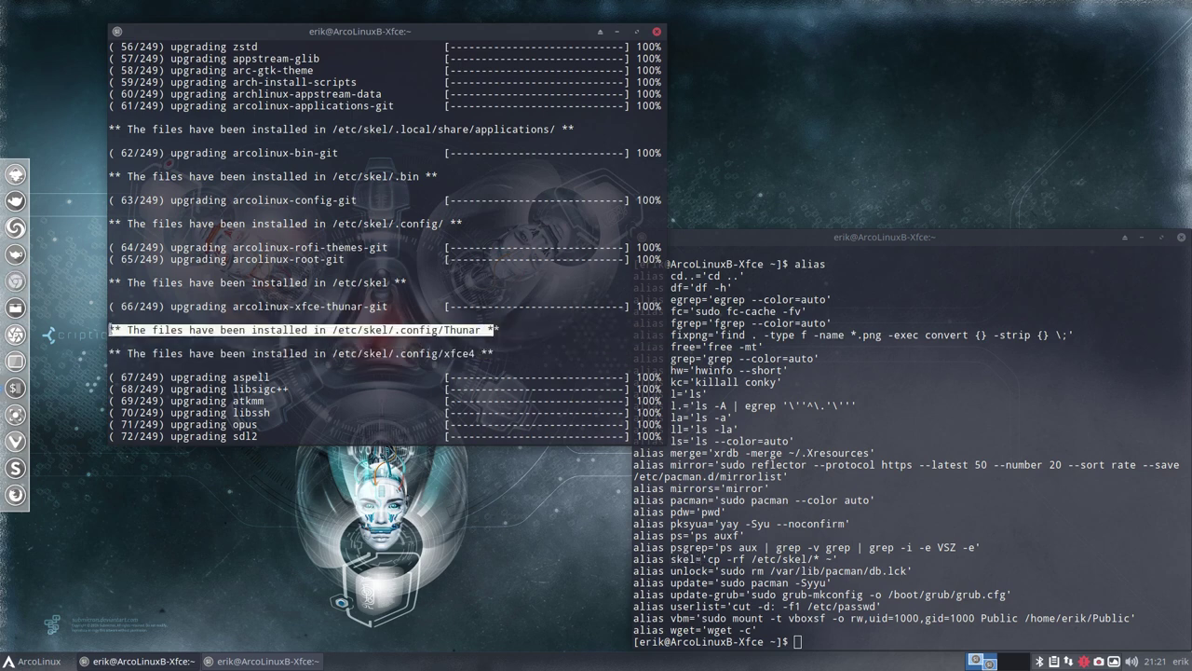
pyautogui.moveTo(451, 223); pyautogui.dragTo(151, 224)
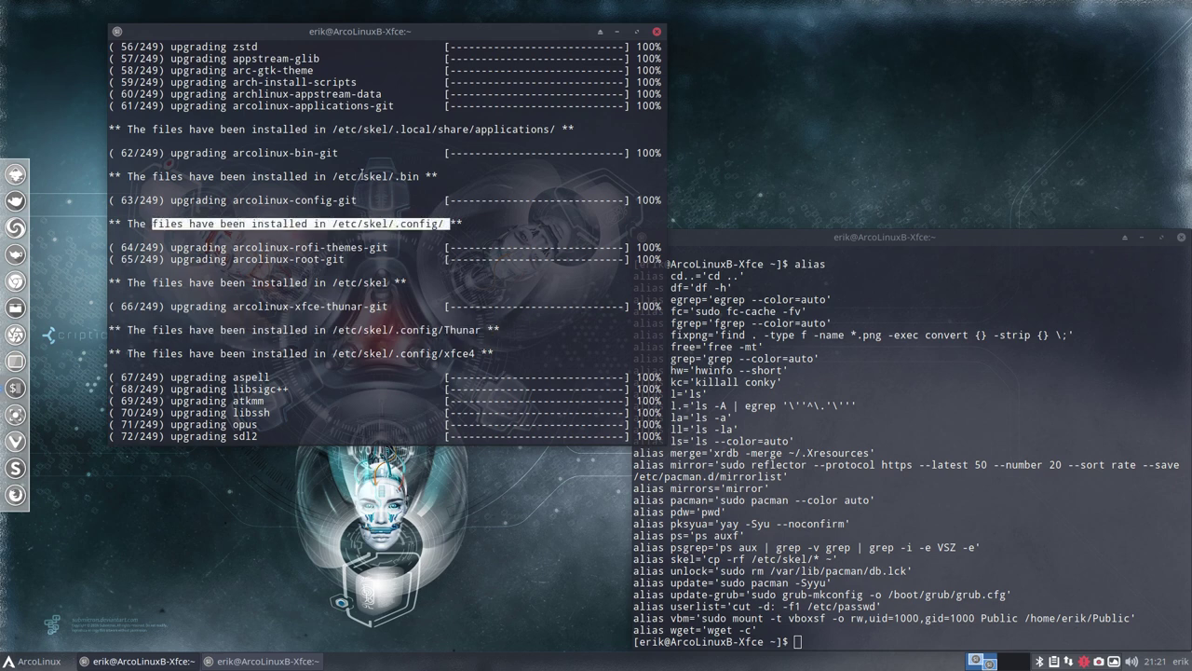
pyautogui.moveTo(401, 176); pyautogui.dragTo(140, 168)
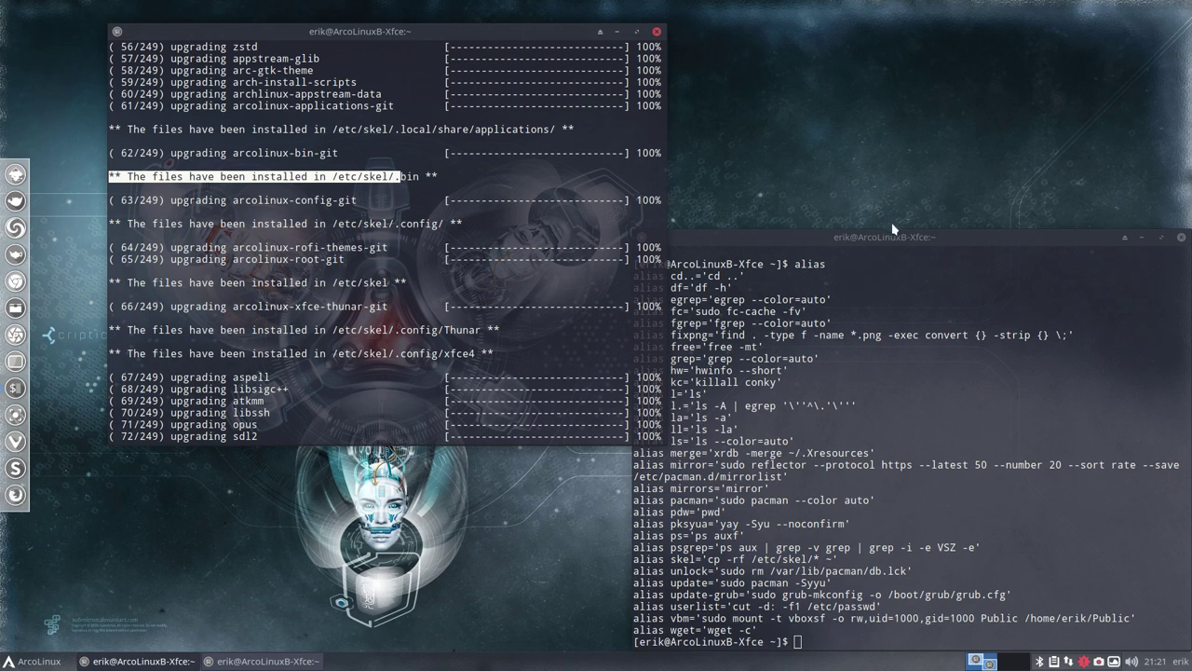
# - Close the terminal with the alias list and return to the current upgrade output
pyautogui.moveTo(896, 236); pyautogui.dragTo(793, 147)
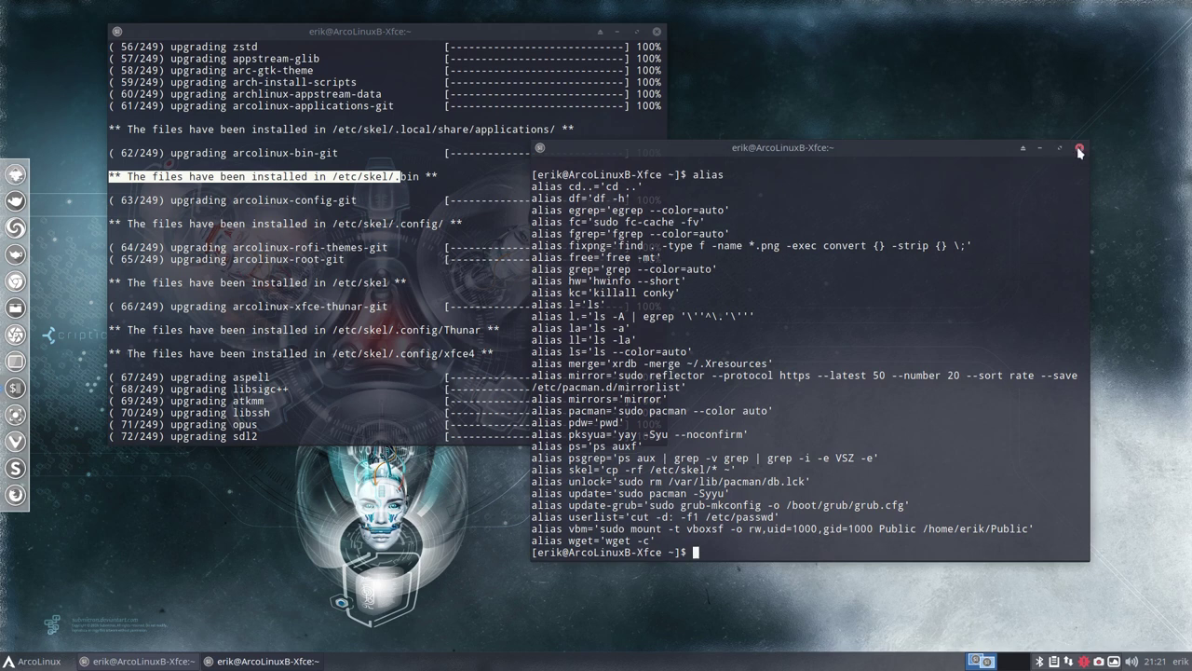
pyautogui.click(1080, 147)
pyautogui.click(360, 174)
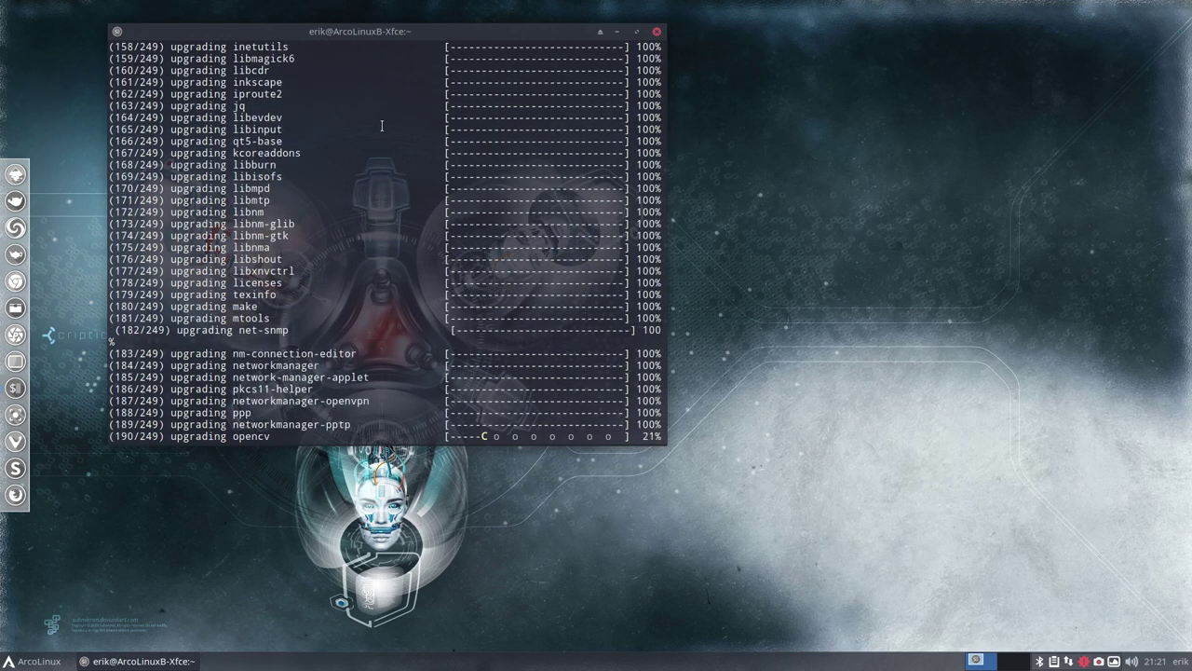
# - Move the upgrade terminal to the other side of the desktop and run skel to copy the /etc/skel files into the home folder
pyautogui.moveTo(415, 31); pyautogui.dragTo(904, 31)
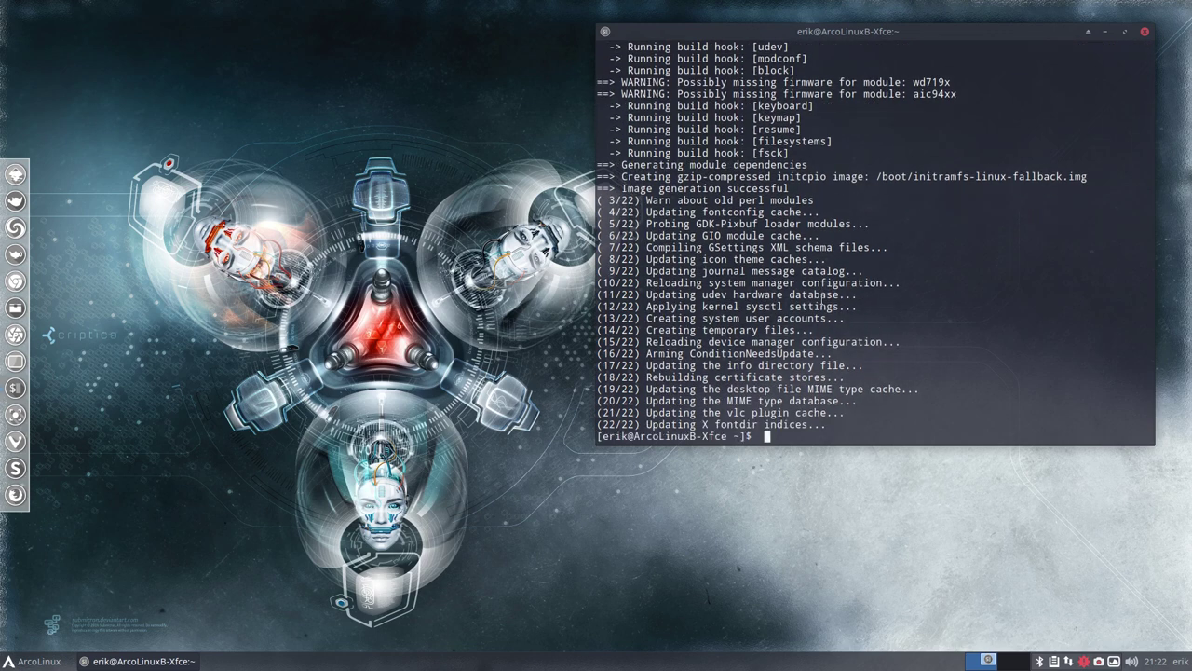
pyautogui.write('skel')
pyautogui.press('Return')
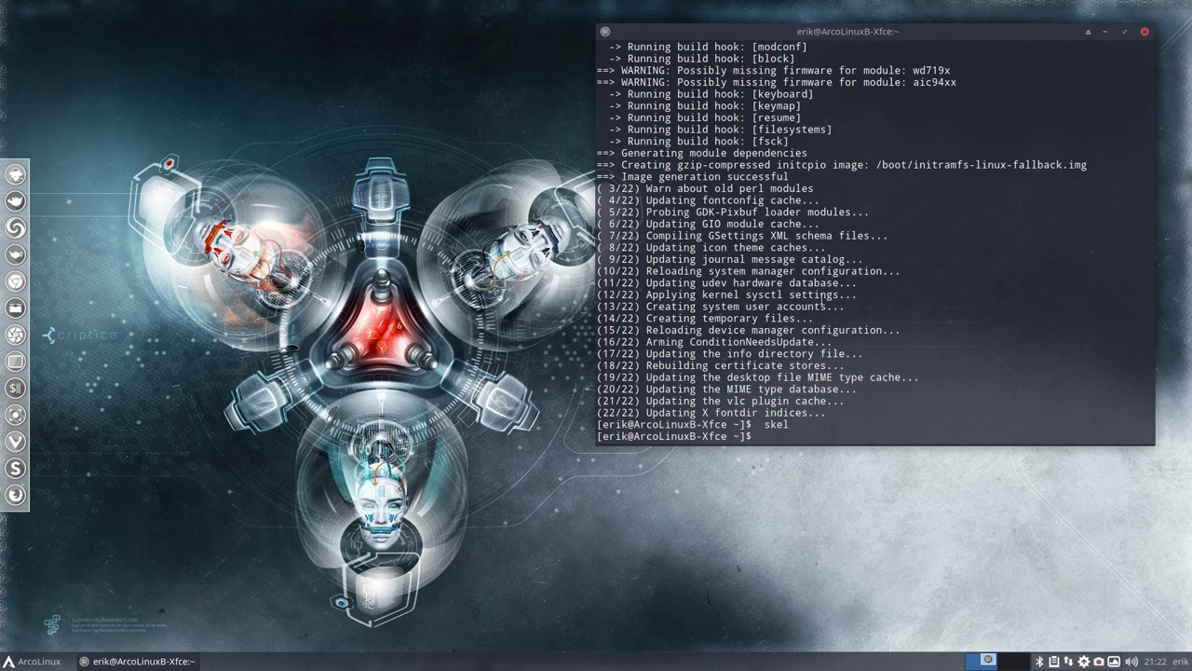
# - Start the repository and AUR upgrade with the pksyua alias and minimise its terminal
pyautogui.write('pksyua')
pyautogui.press('Return')
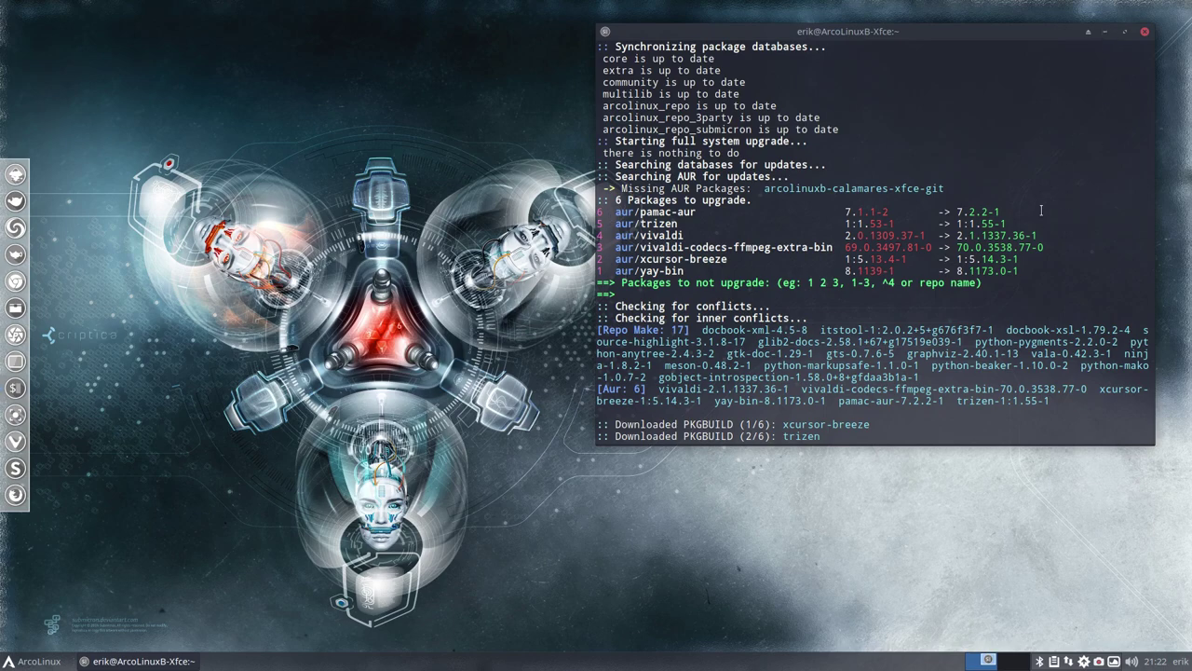
pyautogui.click(1107, 33)
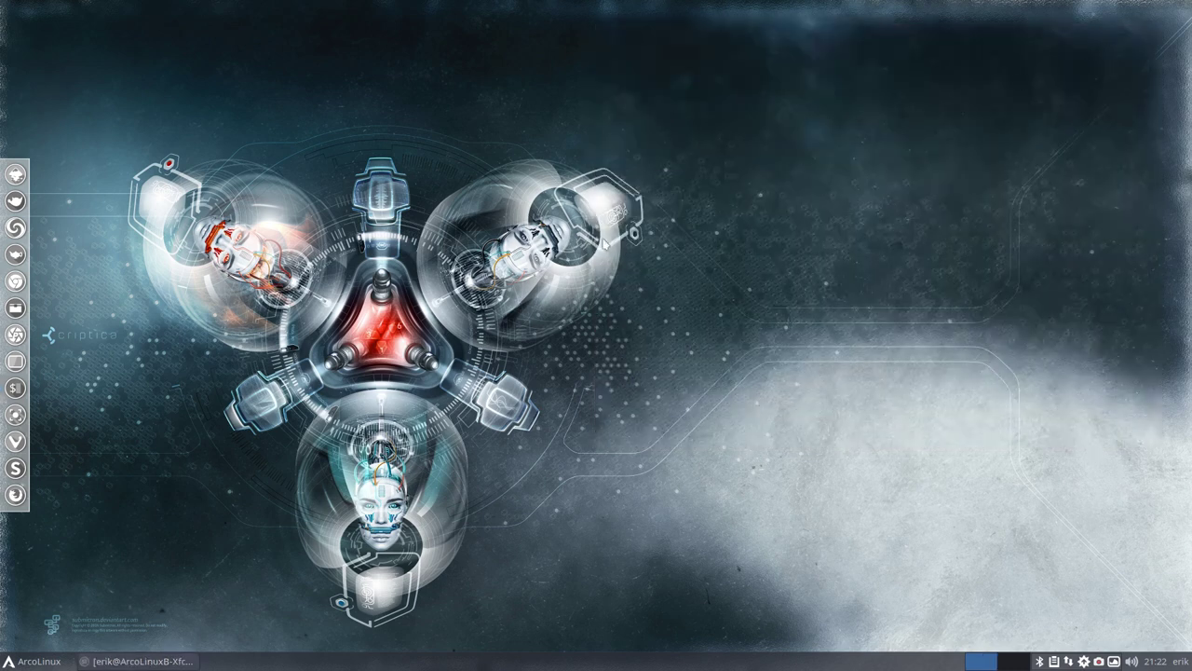
# - Open a new terminal, run the arch command and examine the coloured logo pattern it prints
pyautogui.hotkey('ctrl', 'alt', 'Return')
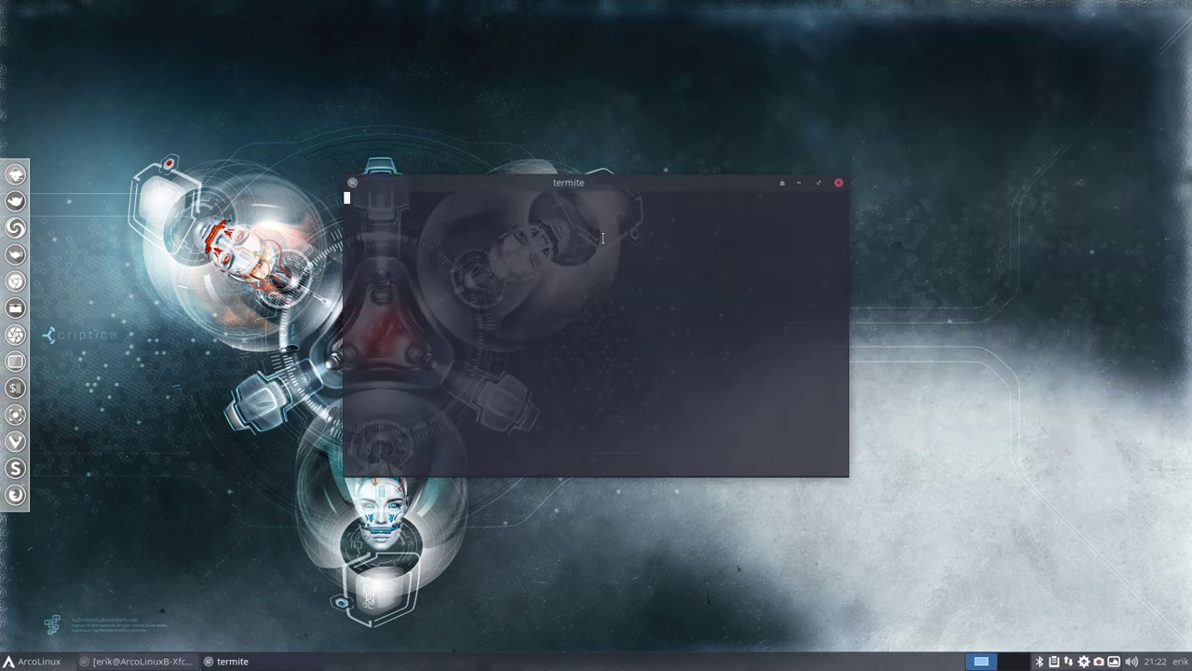
pyautogui.write('arch')
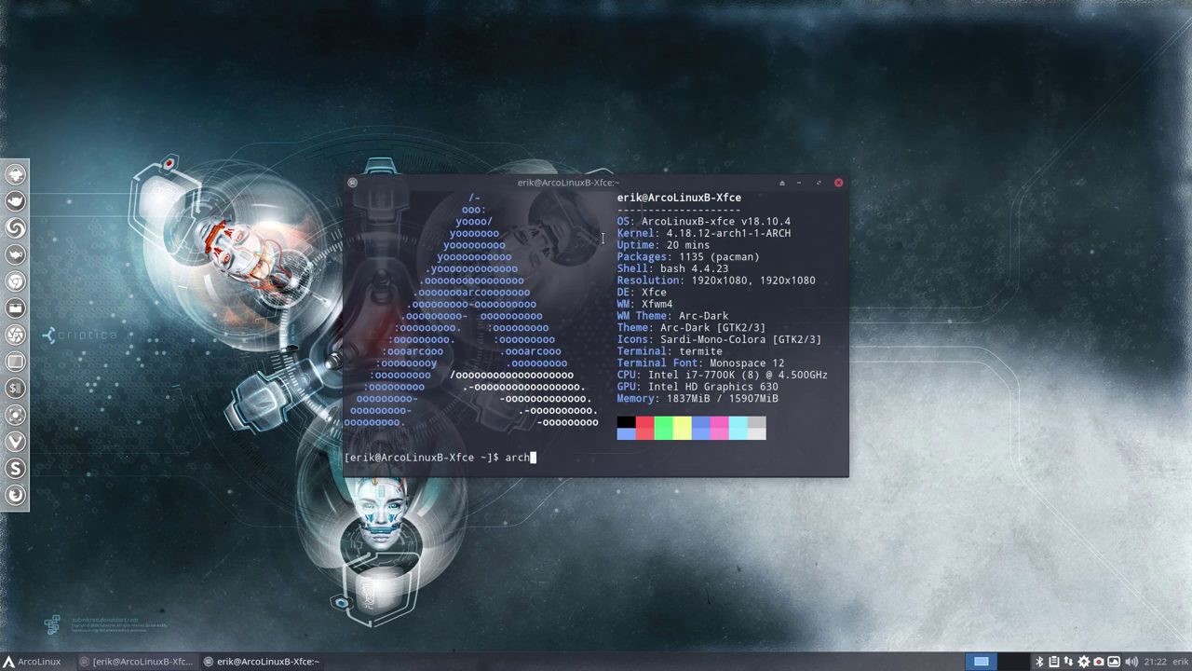
pyautogui.press('Return')
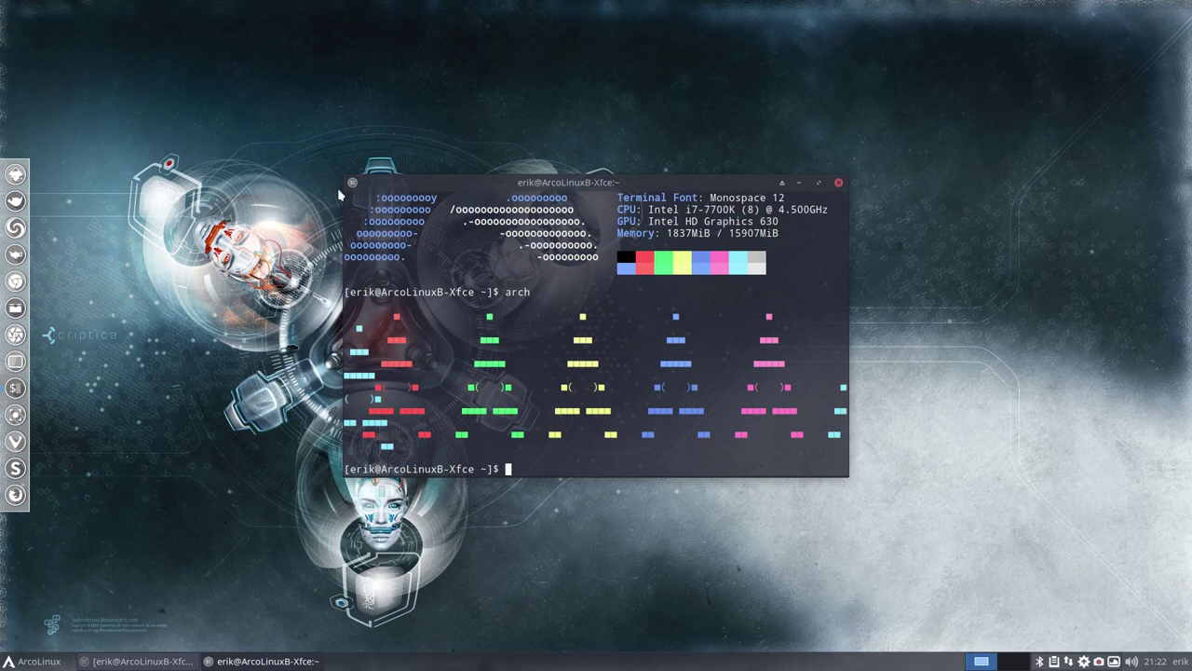
pyautogui.moveTo(751, 375); pyautogui.dragTo(843, 437)
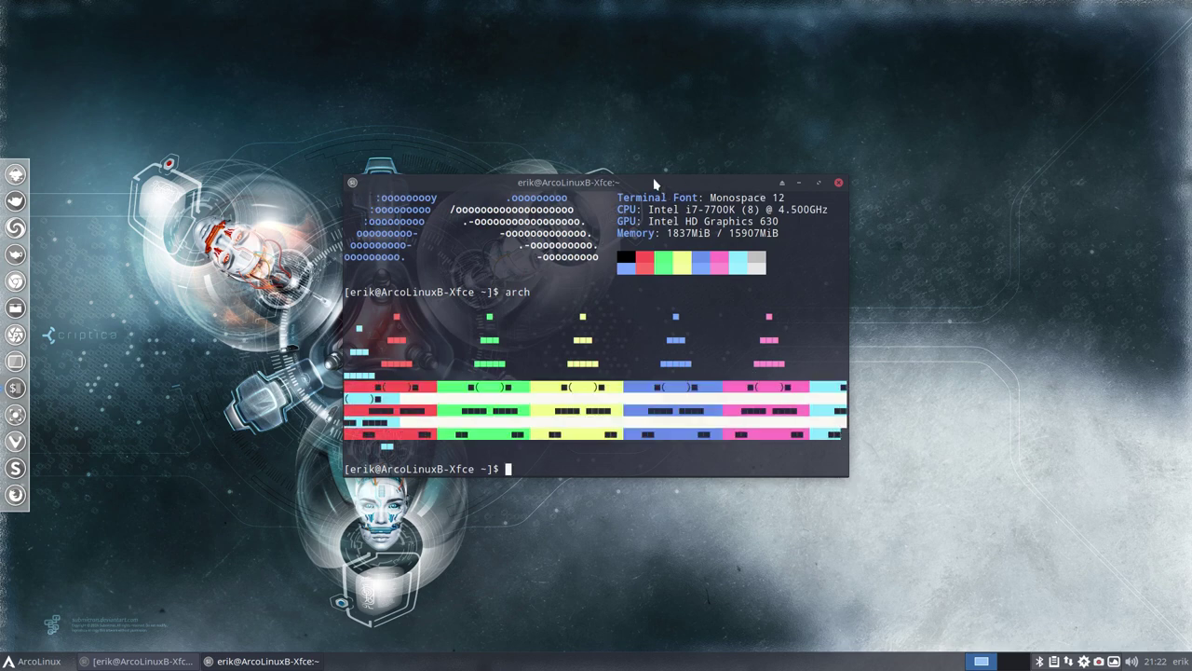
# - Reposition and enlarge the terminal window so the six arch logos fit on one row without wrapping
pyautogui.moveTo(639, 186); pyautogui.dragTo(482, 97)
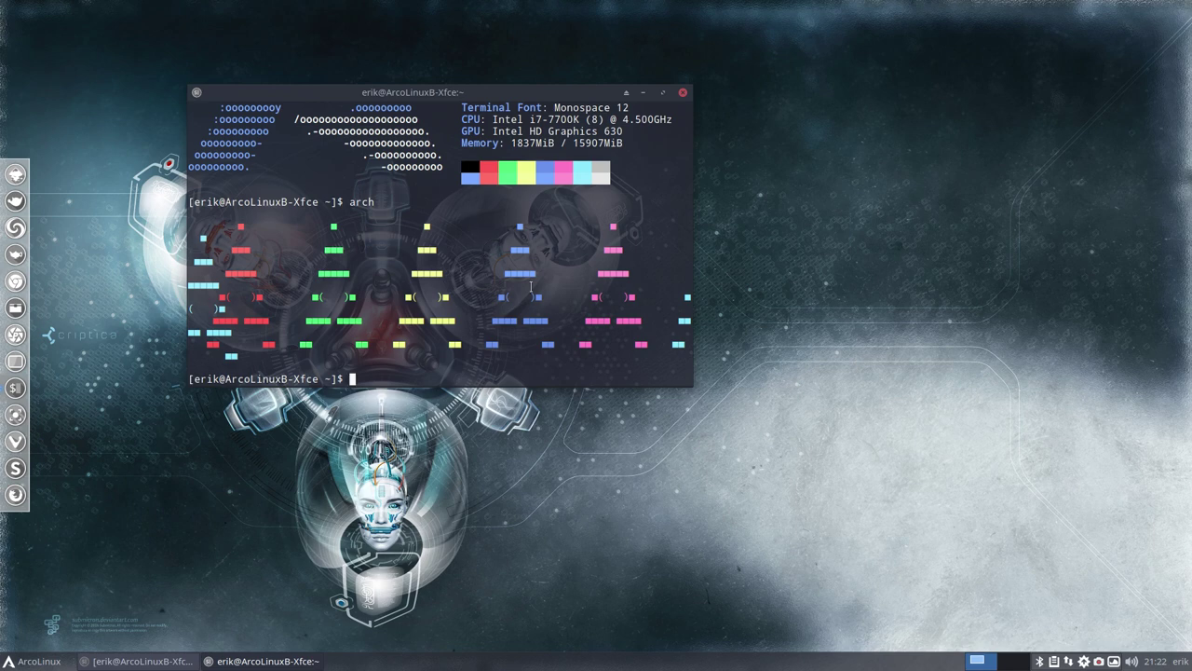
pyautogui.moveTo(565, 323); pyautogui.dragTo(680, 466)
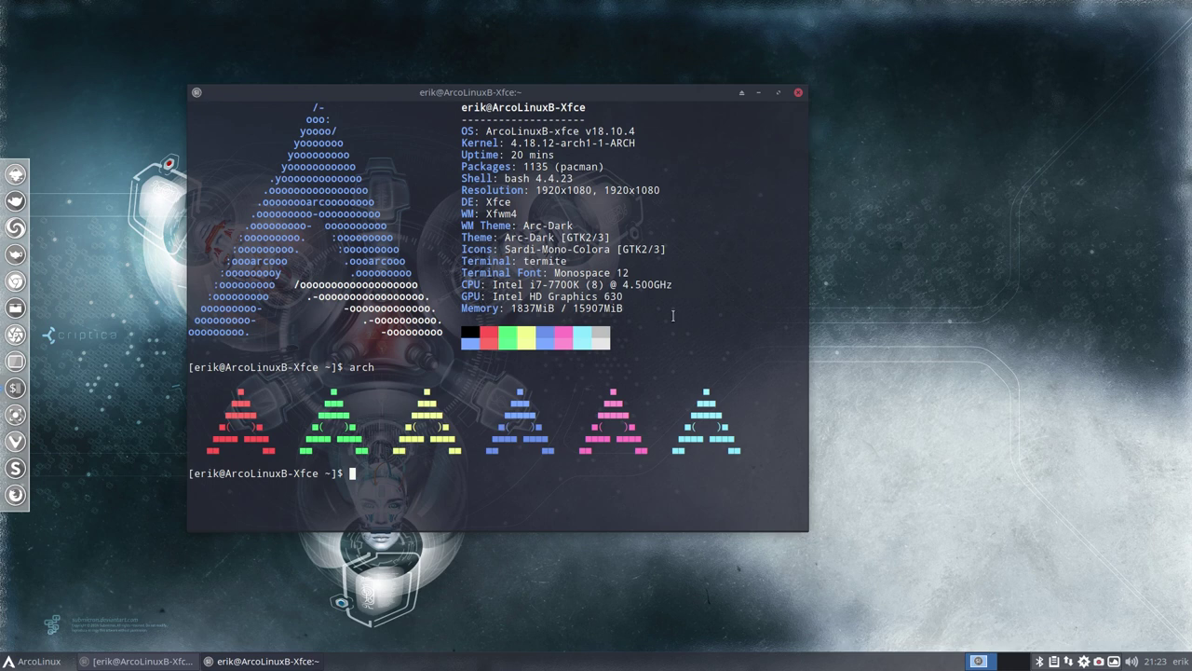
pyautogui.moveTo(653, 330); pyautogui.dragTo(624, 429)
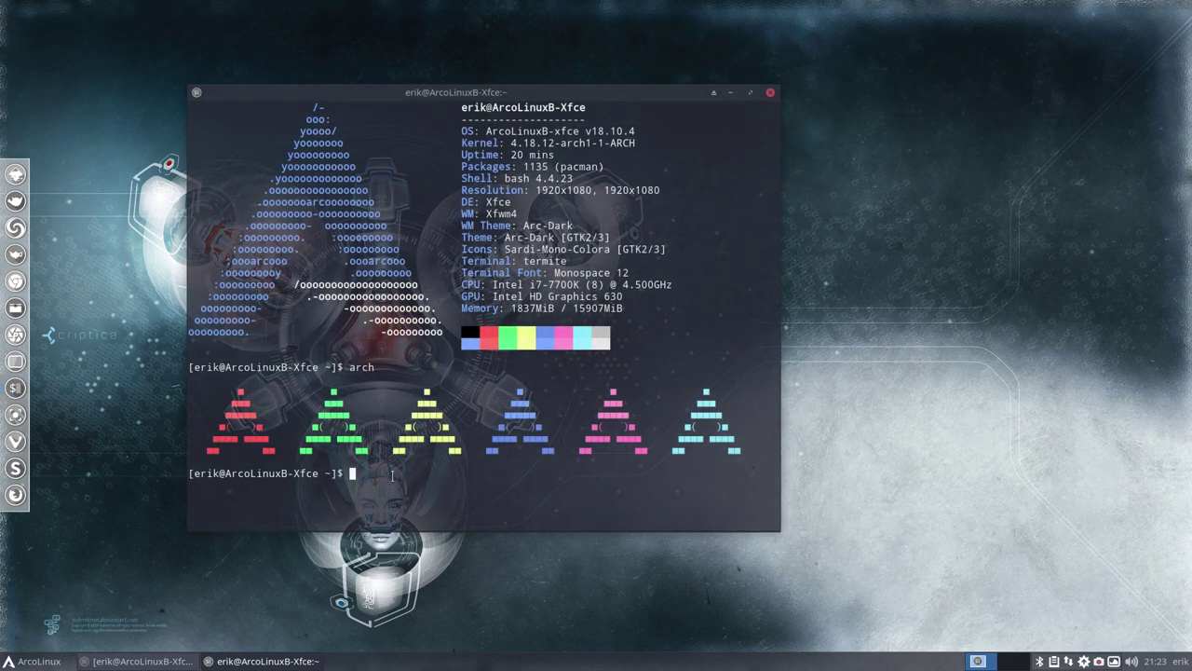
# - Run the arco command to print the ArcoLinux logo pattern, and close that terminal
pyautogui.write('arco')
pyautogui.press('Return')
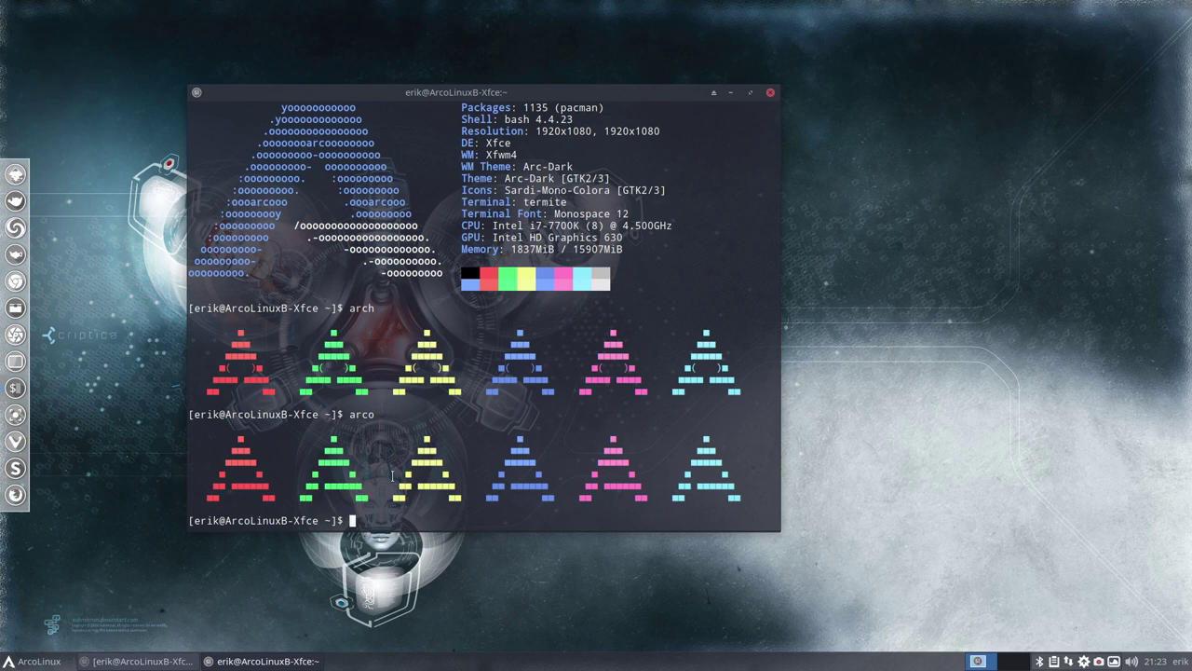
pyautogui.click(770, 95)
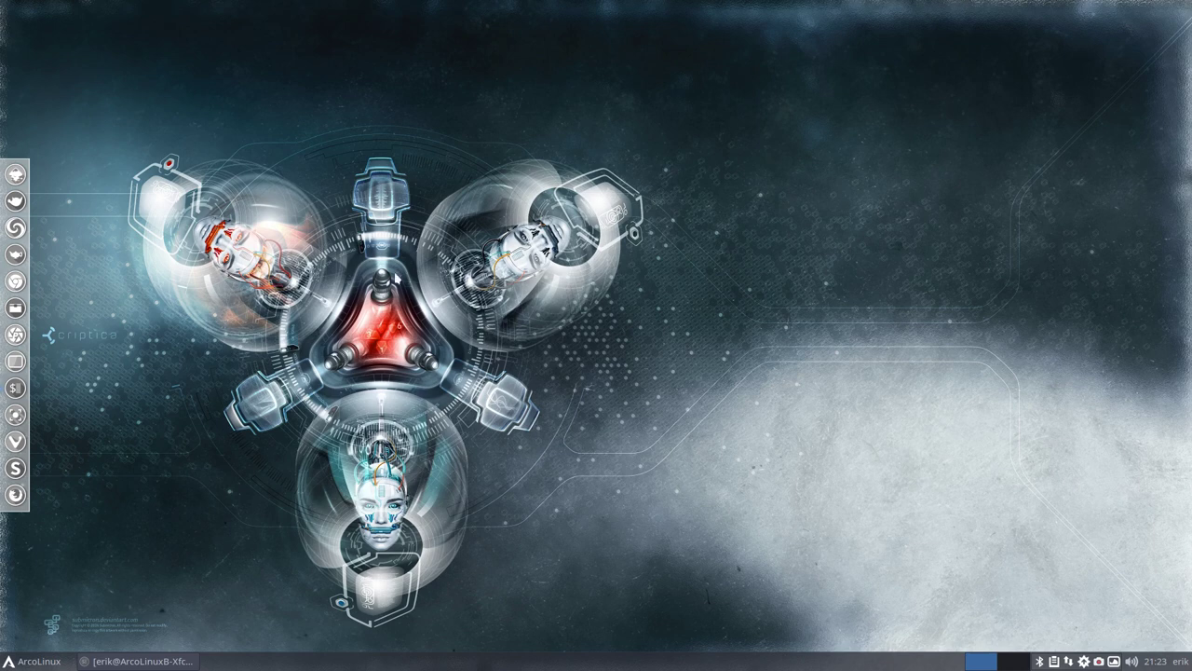
# - Open a fresh terminal and search for the zafiro package with yay
pyautogui.hotkey('ctrl', 'alt', 'Return')
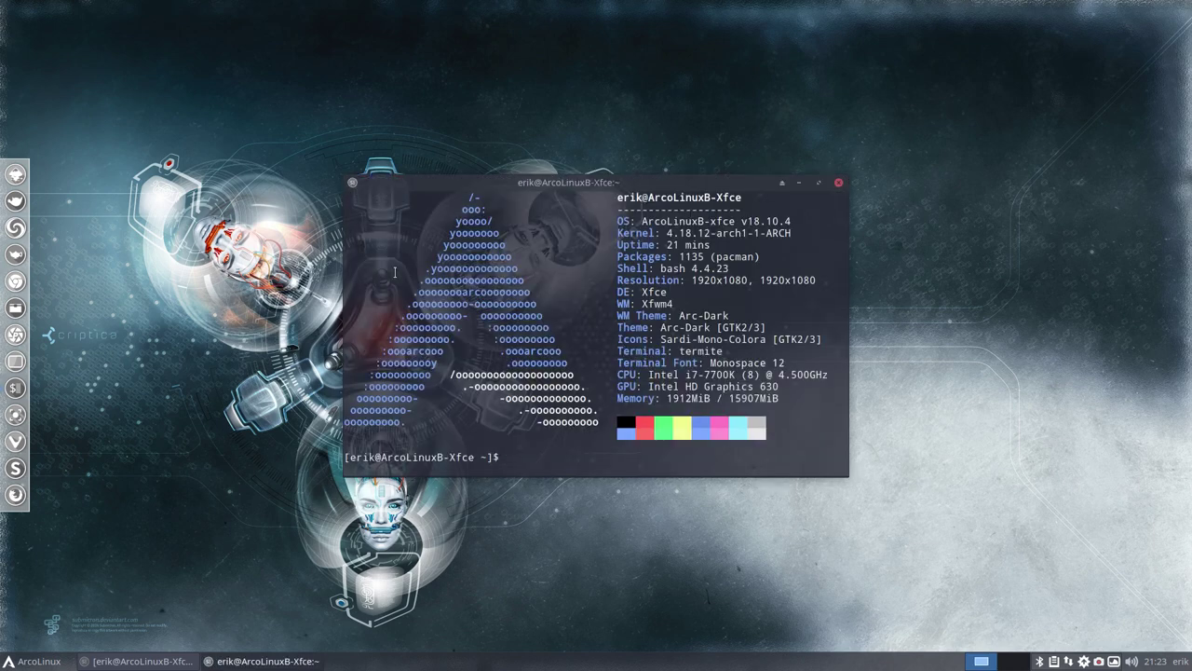
pyautogui.write('yay zafiro')
pyautogui.press('Return')
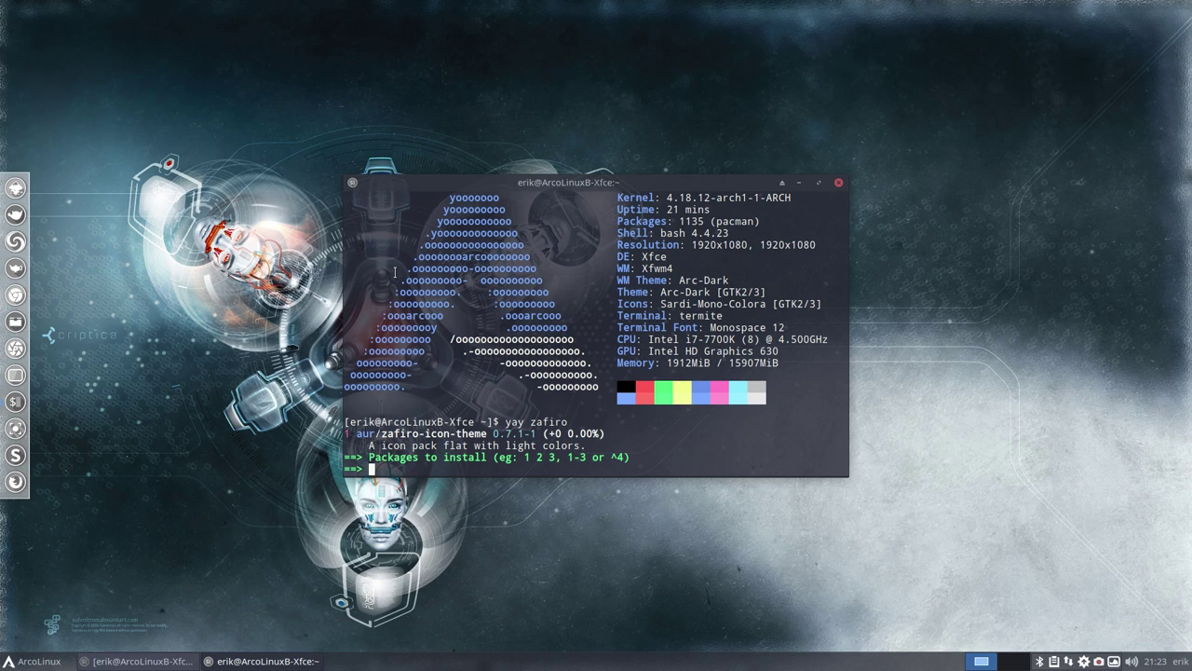
# - Choose package 1 to install zafiro-icon-theme from the AUR, accept the default build option and enter the sudo password
pyautogui.write('1')
pyautogui.press('Return')
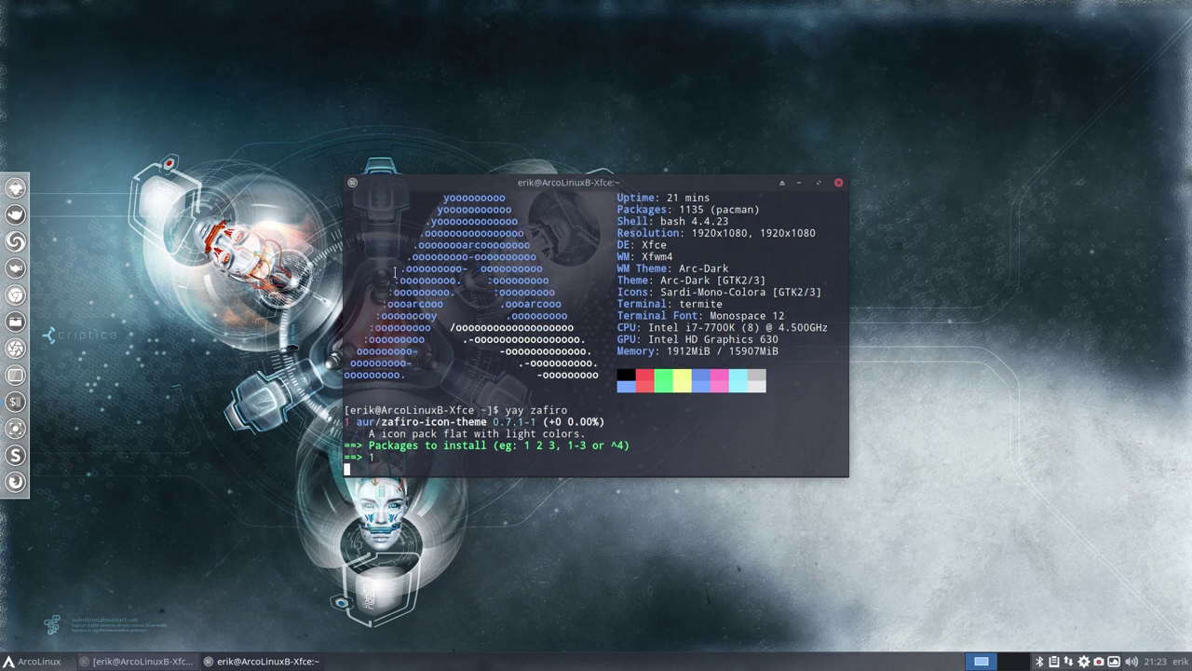
pyautogui.press('Return')
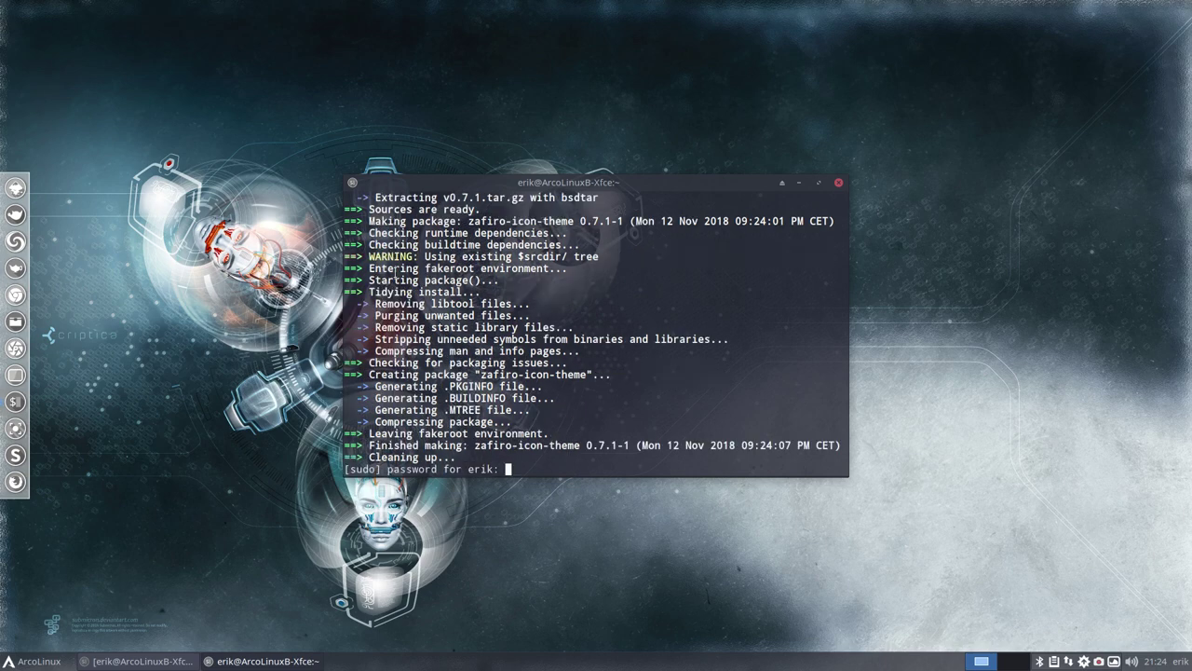
pyautogui.press('Return')
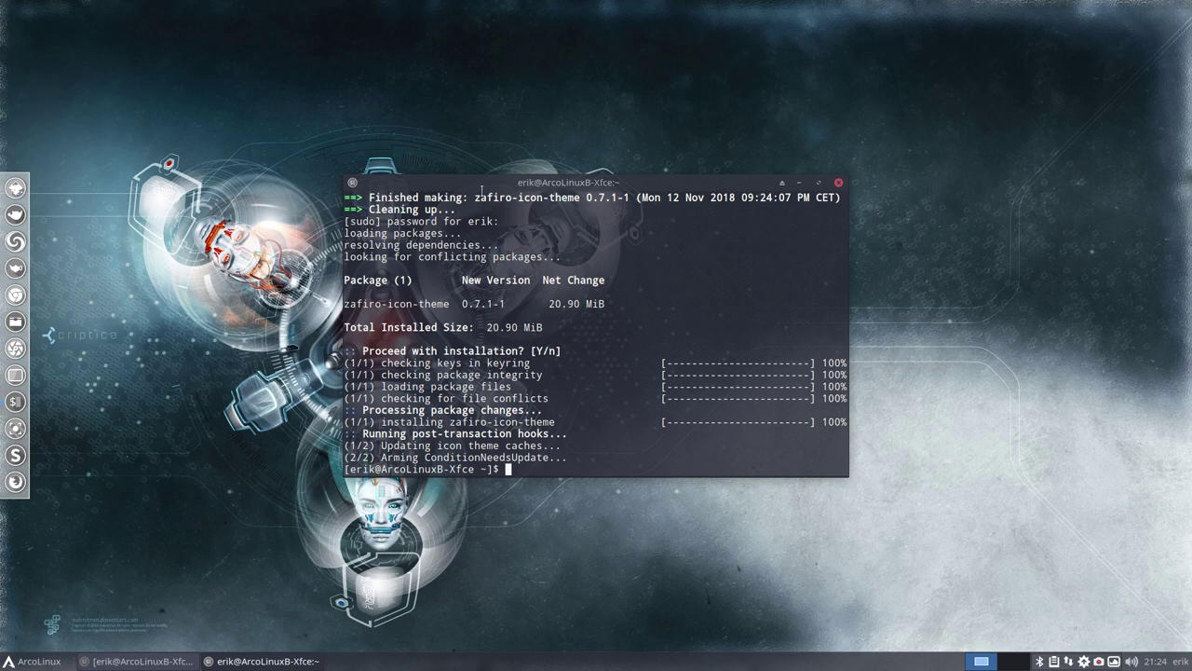
# - Highlight the word zafiro in the installation output, and open the Appearance settings from the Xfce settings manager
pyautogui.moveTo(475, 198); pyautogui.dragTo(511, 197)
pyautogui.click(33, 661)
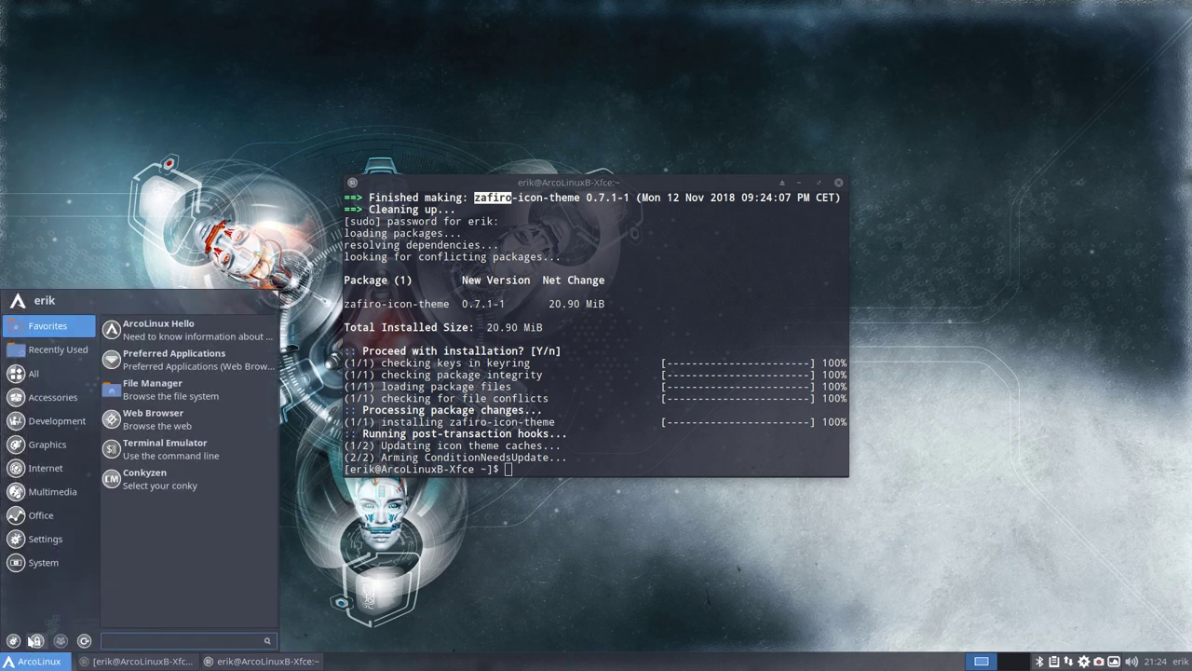
pyautogui.click(35, 640)
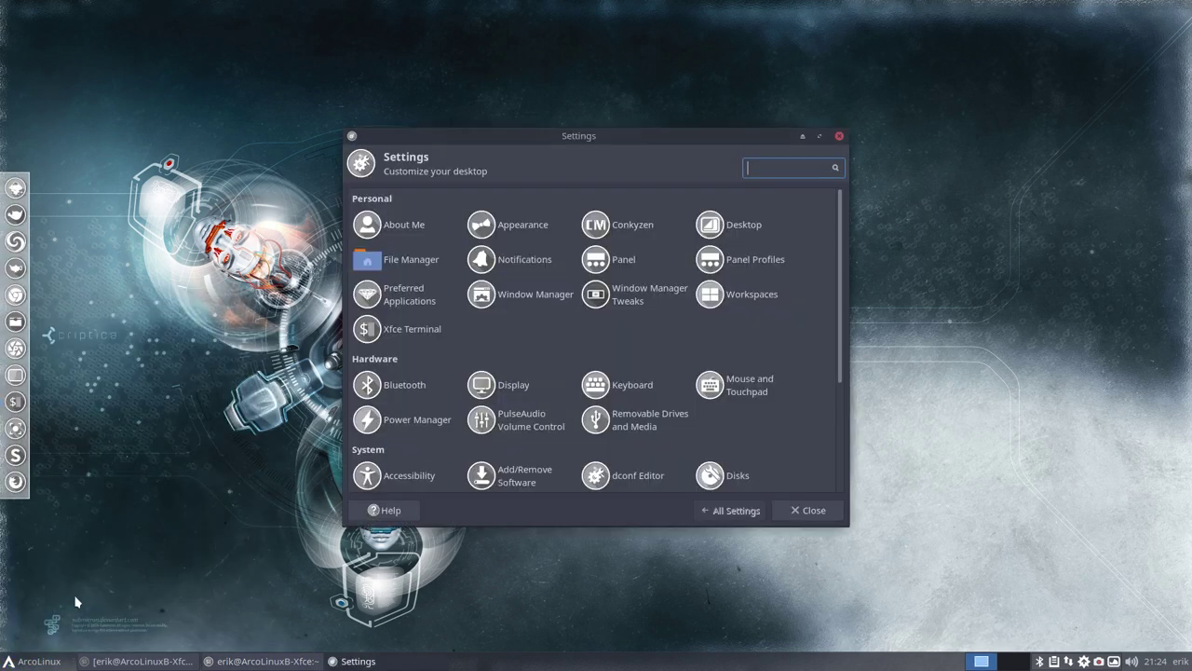
pyautogui.click(519, 227)
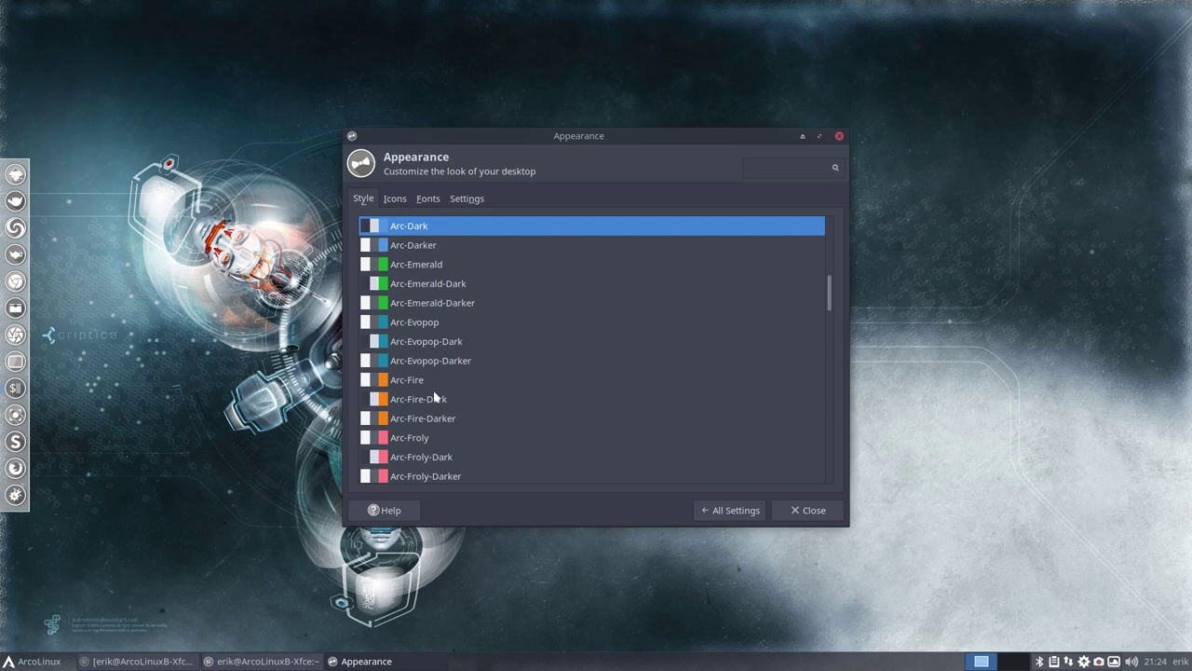
# - Return to the earlier terminal window and run pksyua to check the repositories and the AUR for updates
pyautogui.click(139, 660)
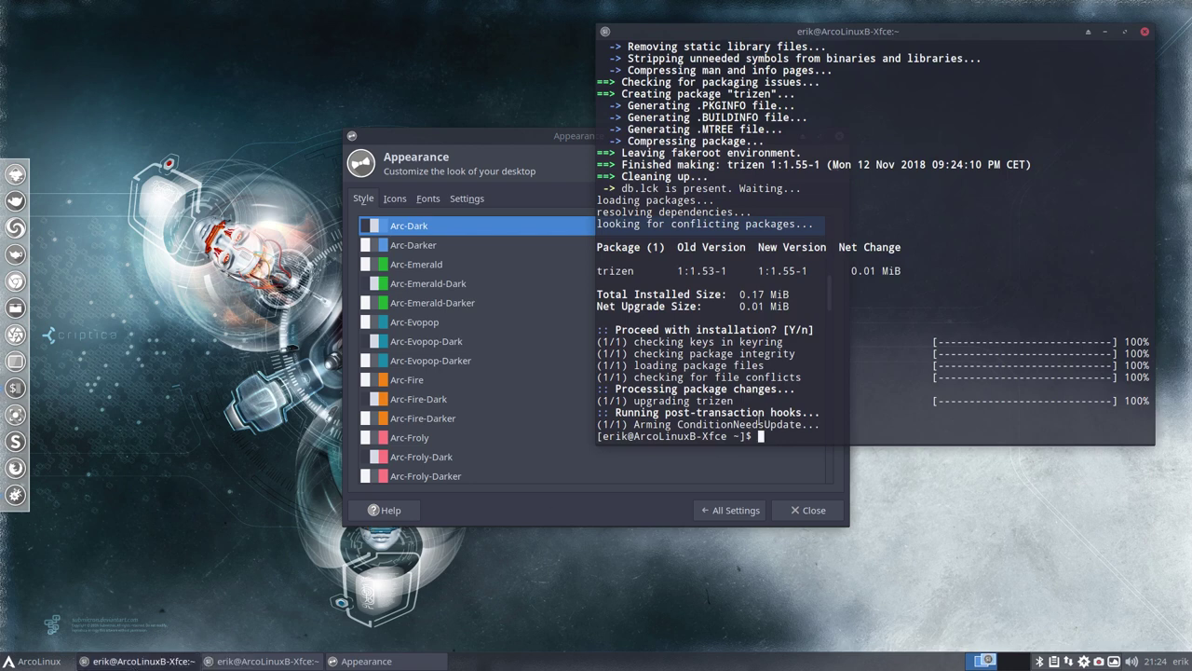
pyautogui.scroll(2, 777, 390)
pyautogui.write('pksyua')
pyautogui.press('Return')
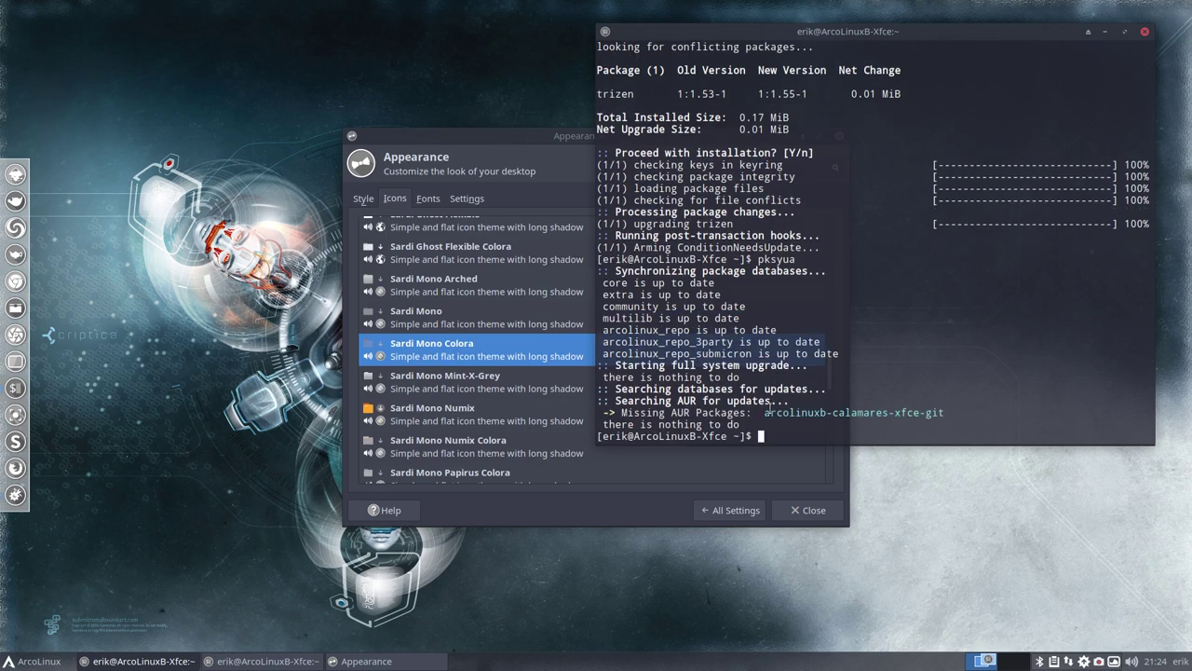
# - Remove the missing AUR package arcolinuxb-calamares-xfce-git with sudo pacman -R, confirm with y, and close that terminal
pyautogui.moveTo(768, 410); pyautogui.dragTo(603, 413)
pyautogui.click(802, 435)
pyautogui.write('sudo pacman -R arcolinux')
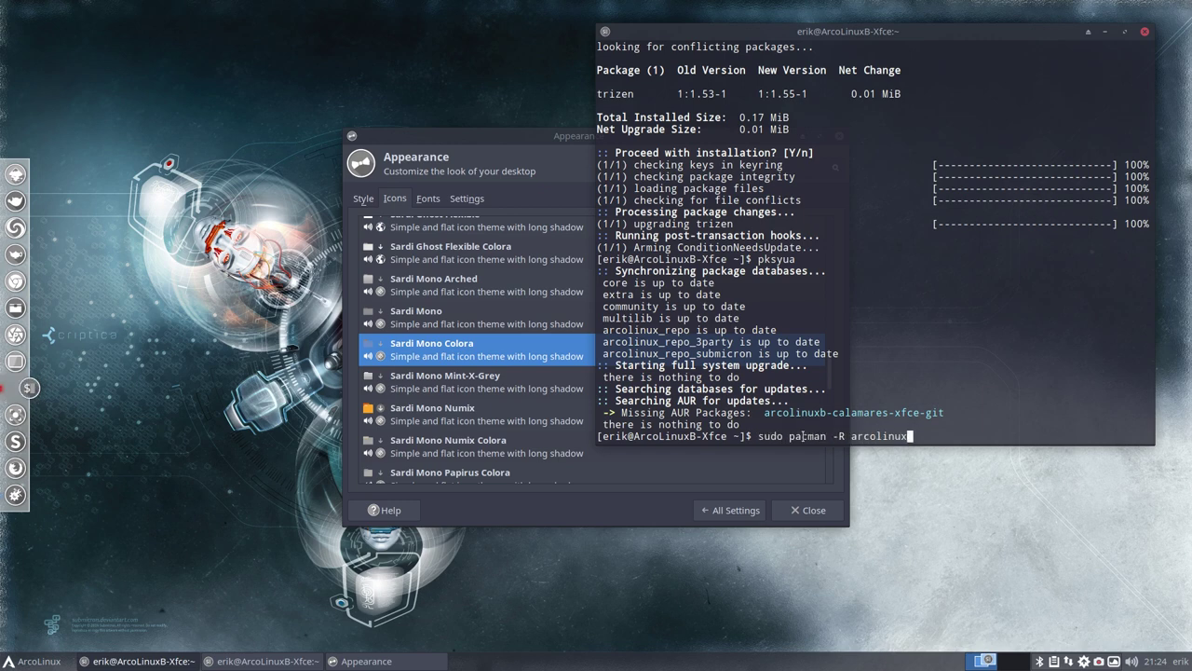
pyautogui.write('b')
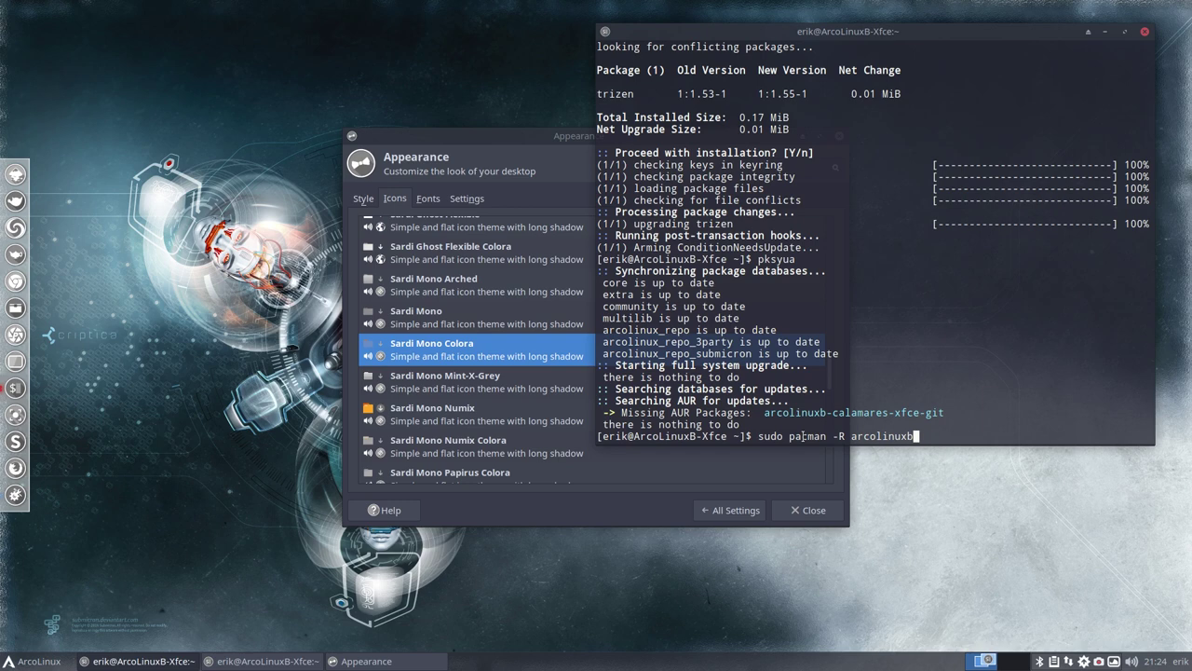
pyautogui.press('Tab')
pyautogui.press('Return')
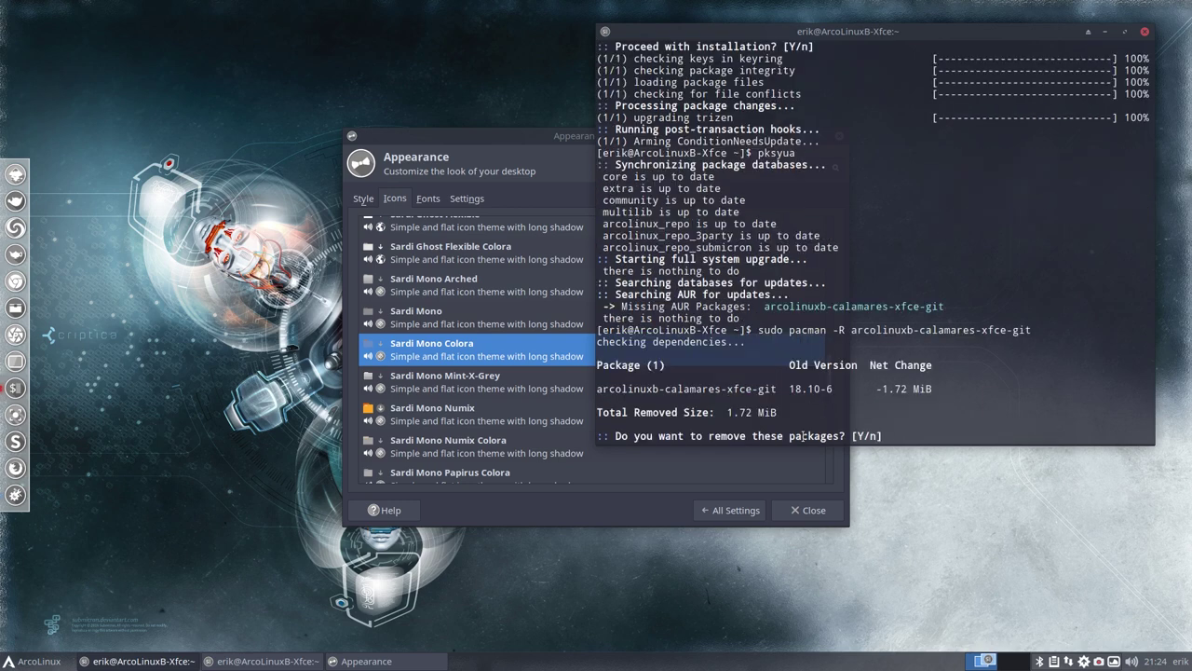
pyautogui.write('y')
pyautogui.press('Return')
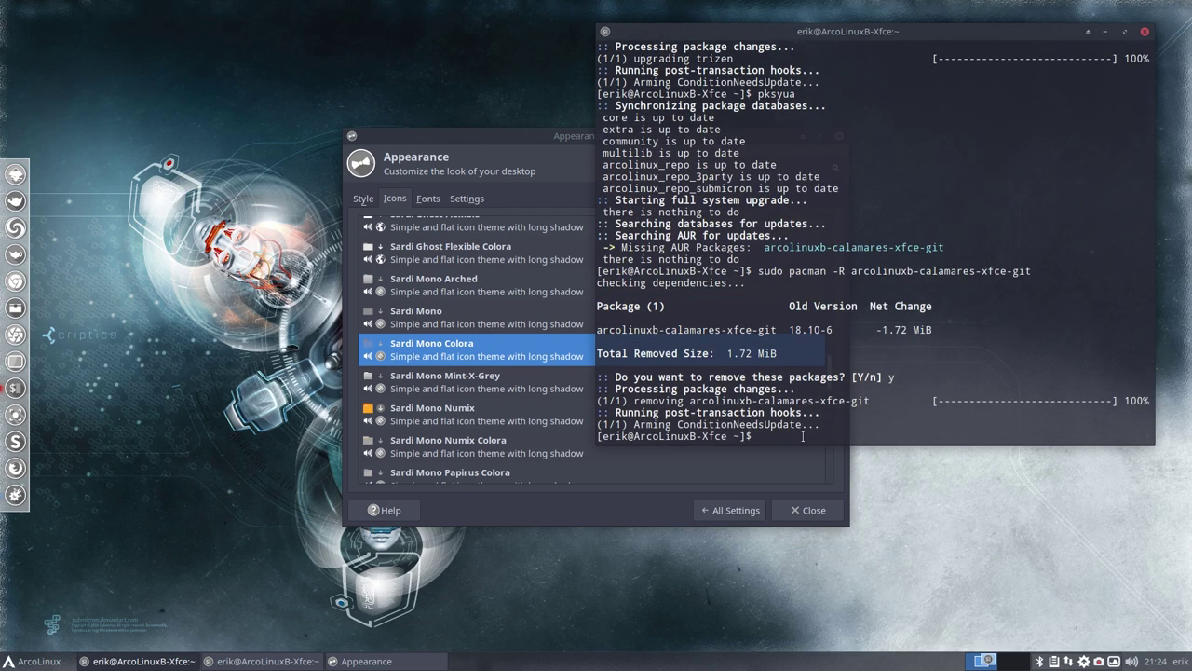
pyautogui.click(1145, 31)
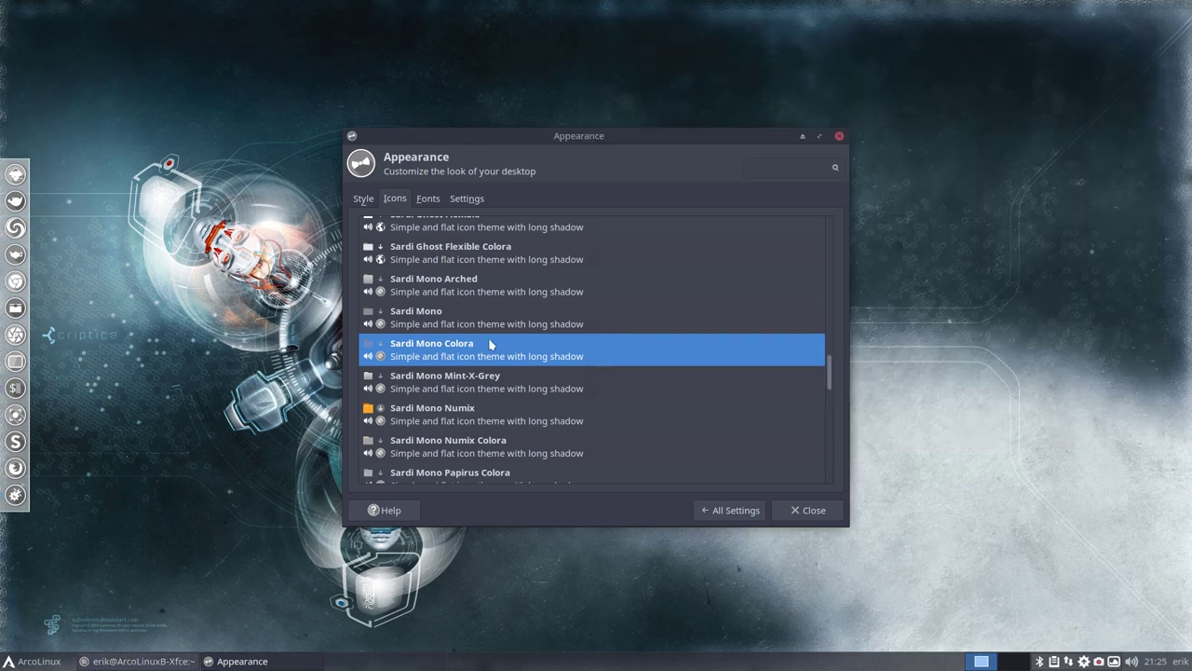
# - Find Zafiro-Icons in the icon theme list and apply it to the desktop
pyautogui.scroll(-5, 493, 344)
pyautogui.scroll(15, 494, 350)
pyautogui.scroll(-10, 493, 350)
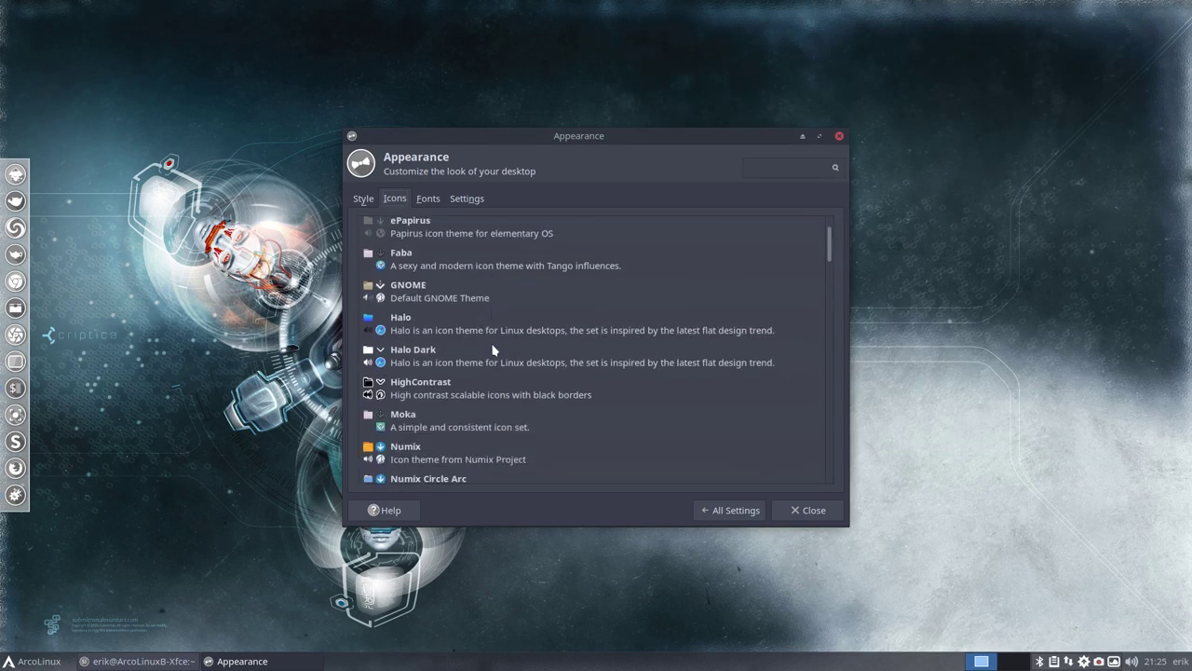
pyautogui.scroll(-10, 494, 349)
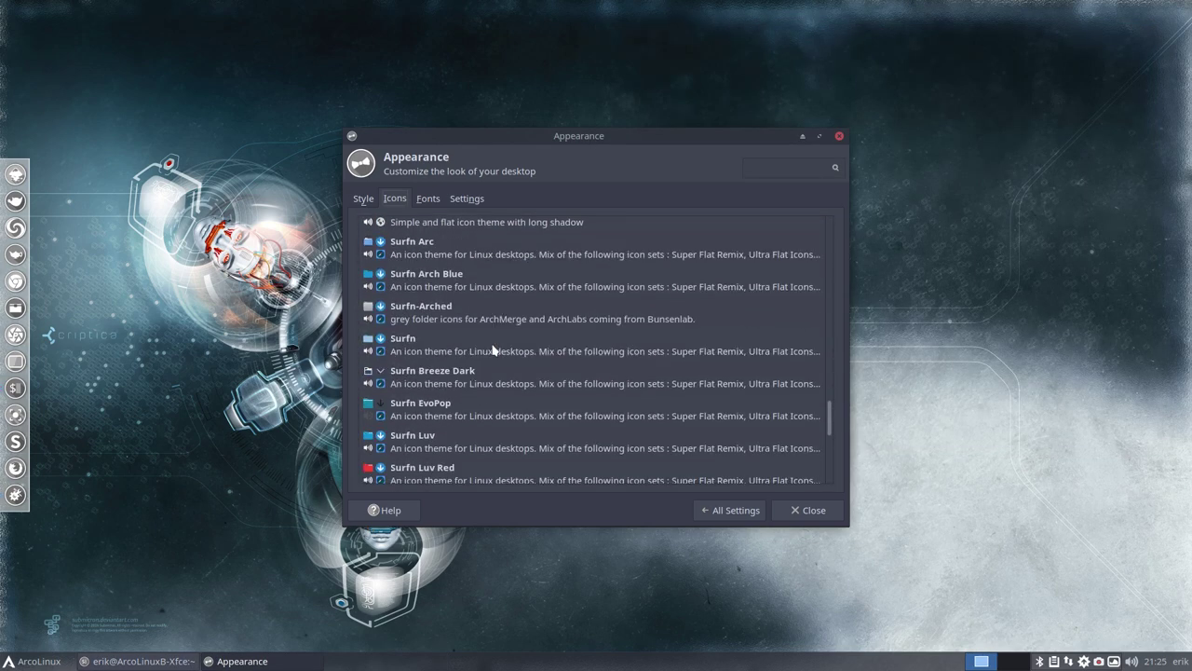
pyautogui.click(404, 473)
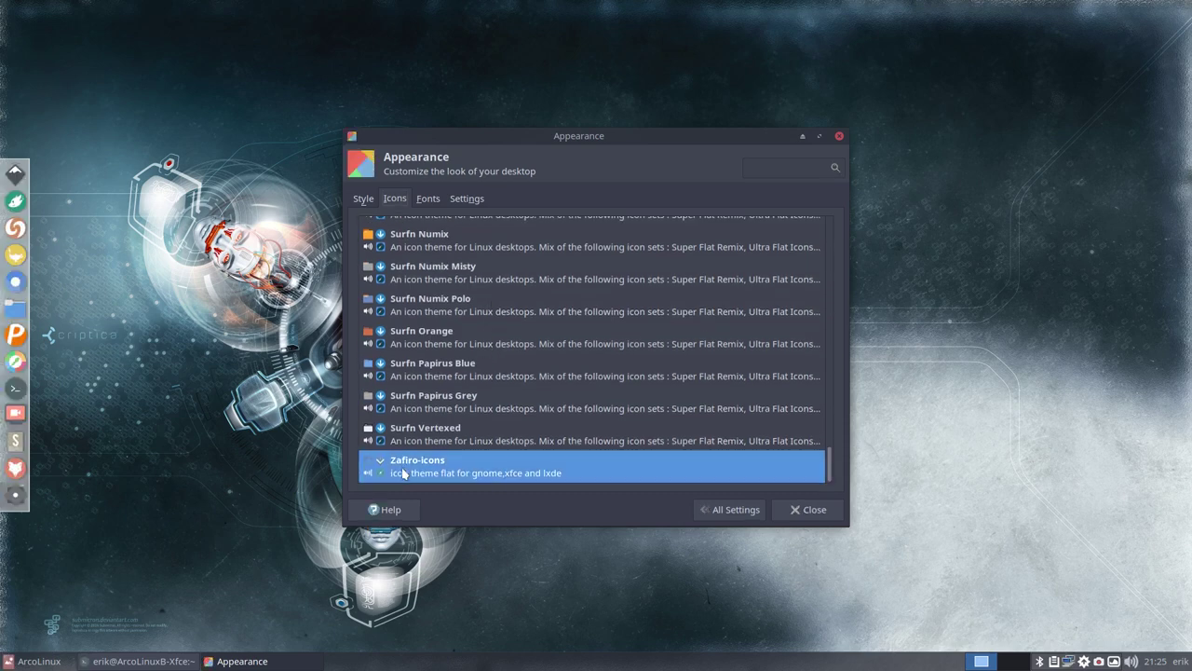
# - Close the Appearance settings and the remaining terminal to leave an empty desktop
pyautogui.click(807, 511)
pyautogui.click(226, 556)
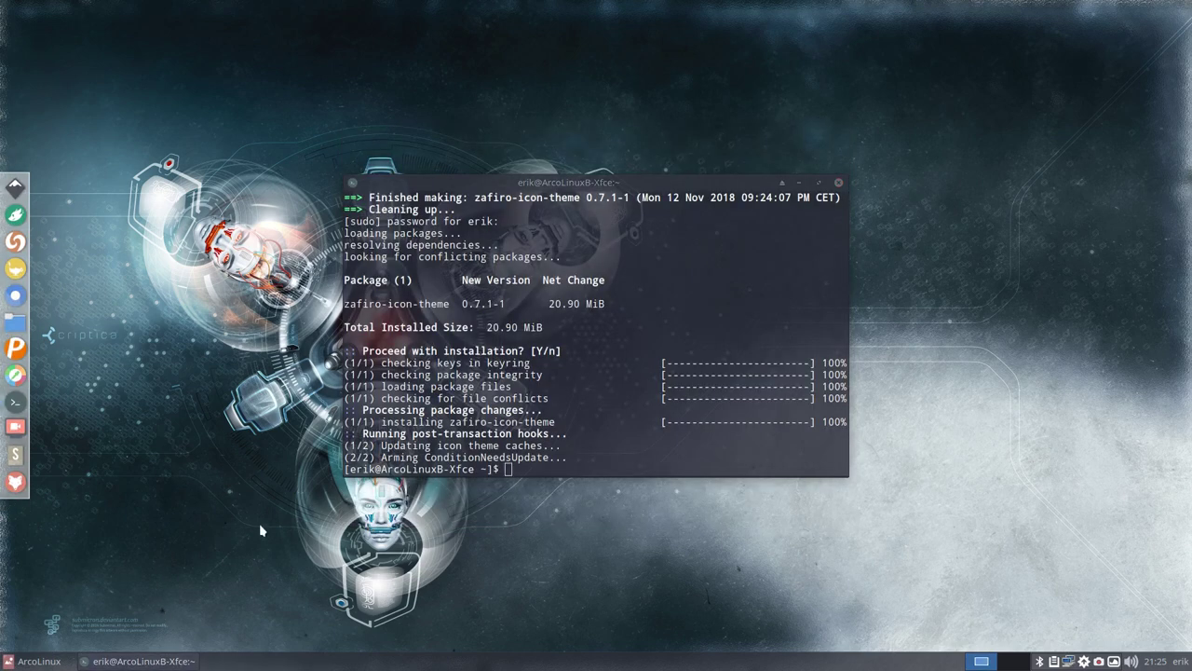
pyautogui.click(840, 185)
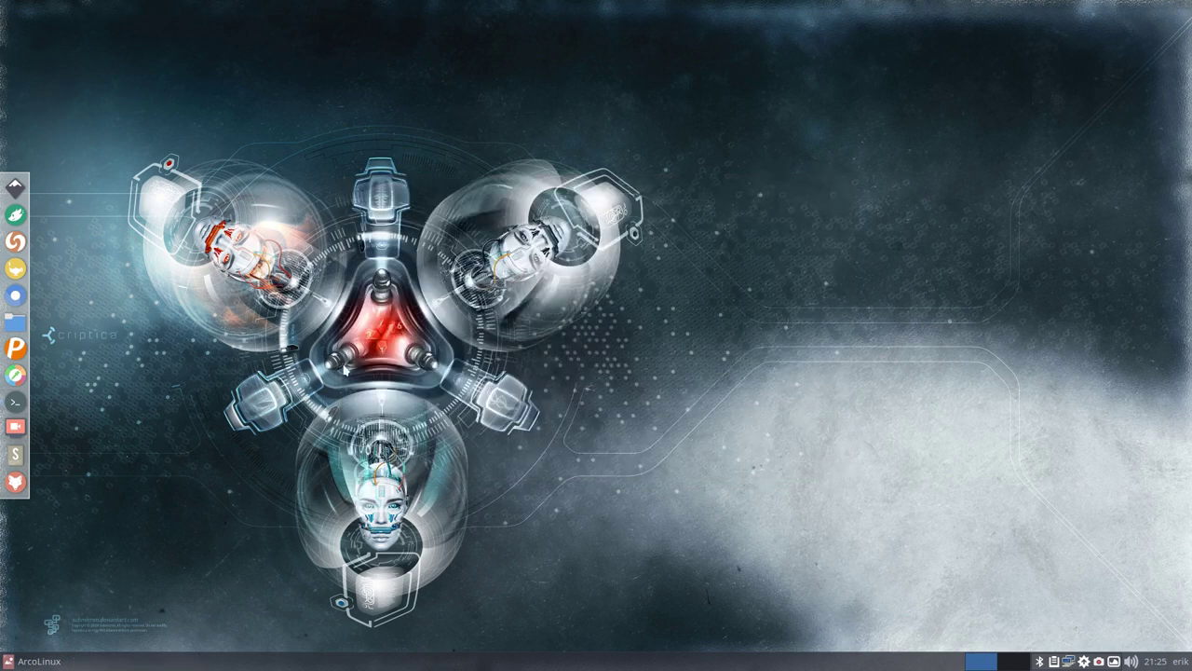
# - Examine the Zafiro icons in the application menu categories and in a maximized settings manager
pyautogui.click(13, 663)
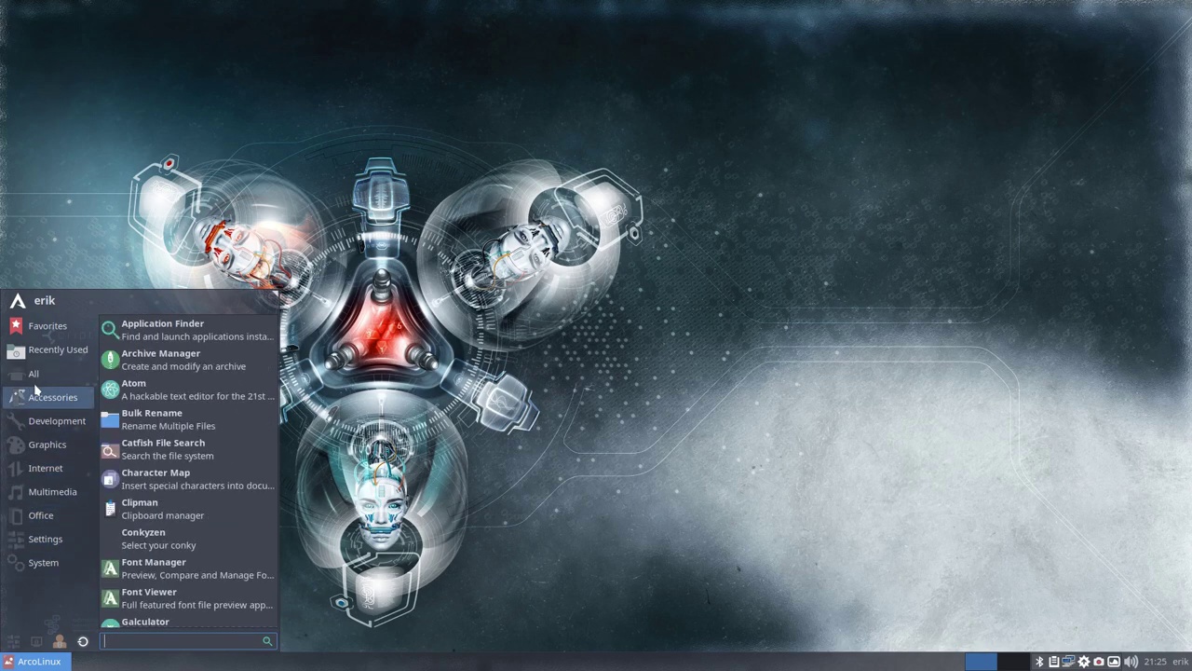
pyautogui.scroll(-5, 161, 517)
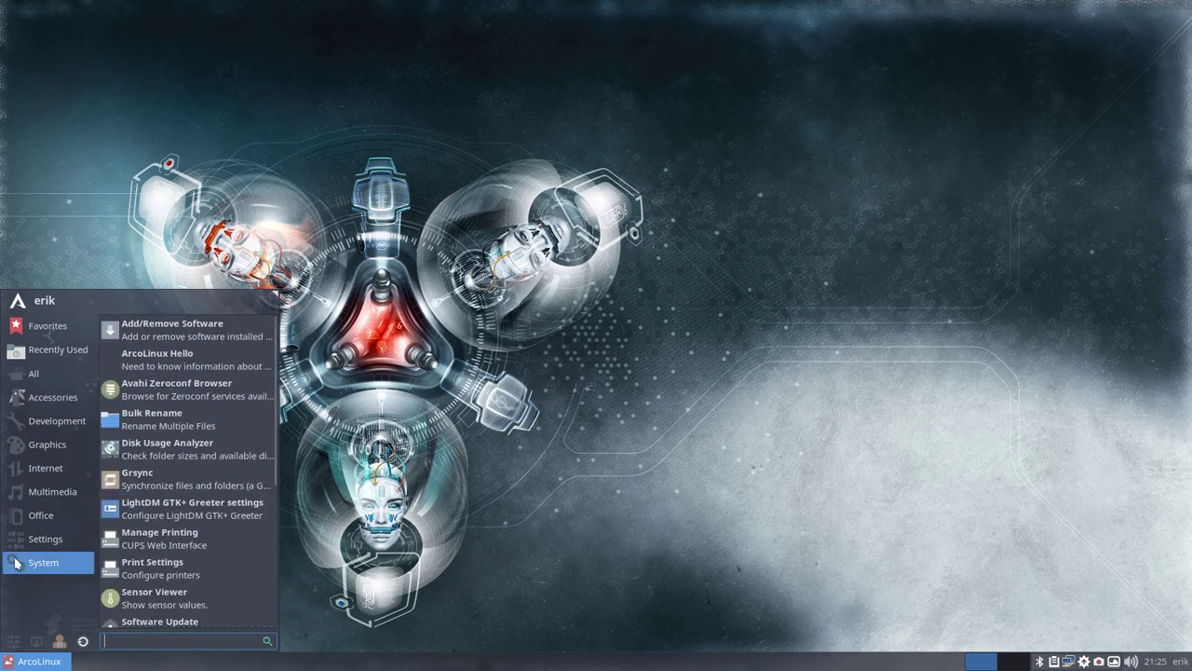
pyautogui.click(14, 641)
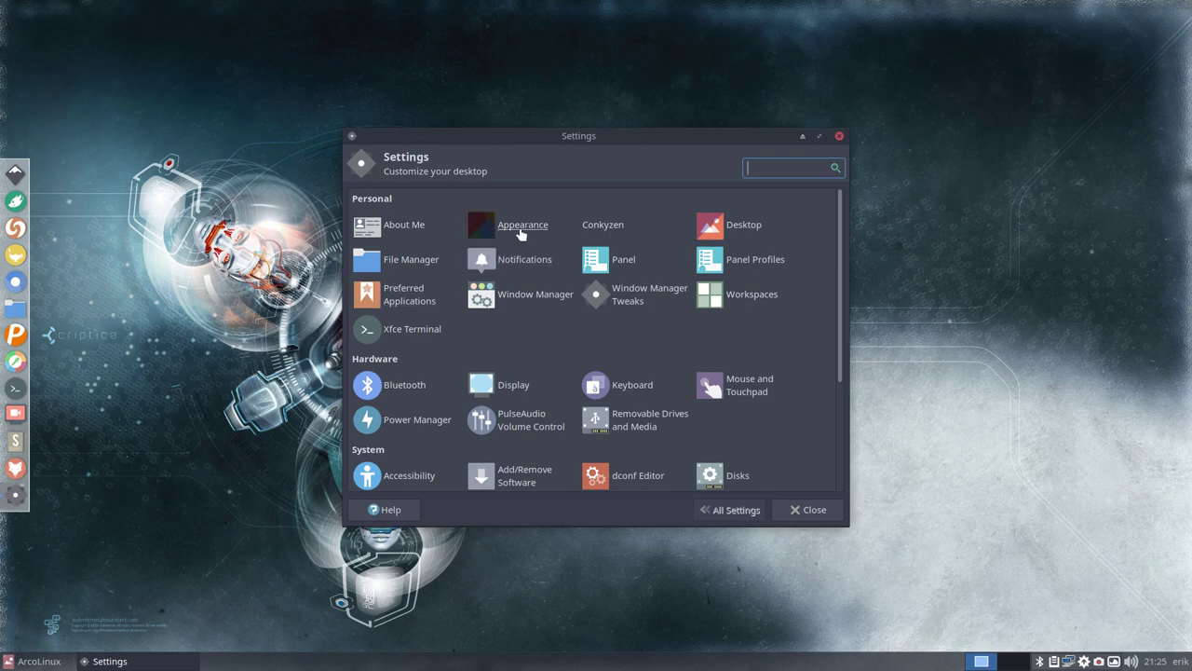
pyautogui.doubleClick(630, 141)
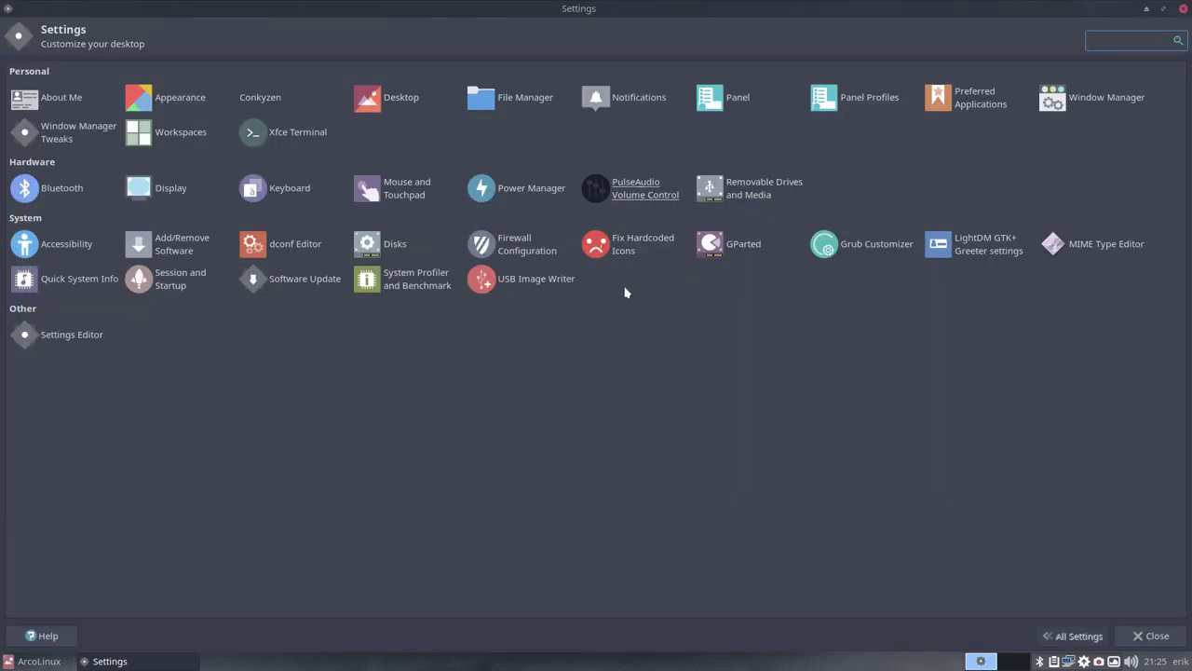
pyautogui.click(625, 307)
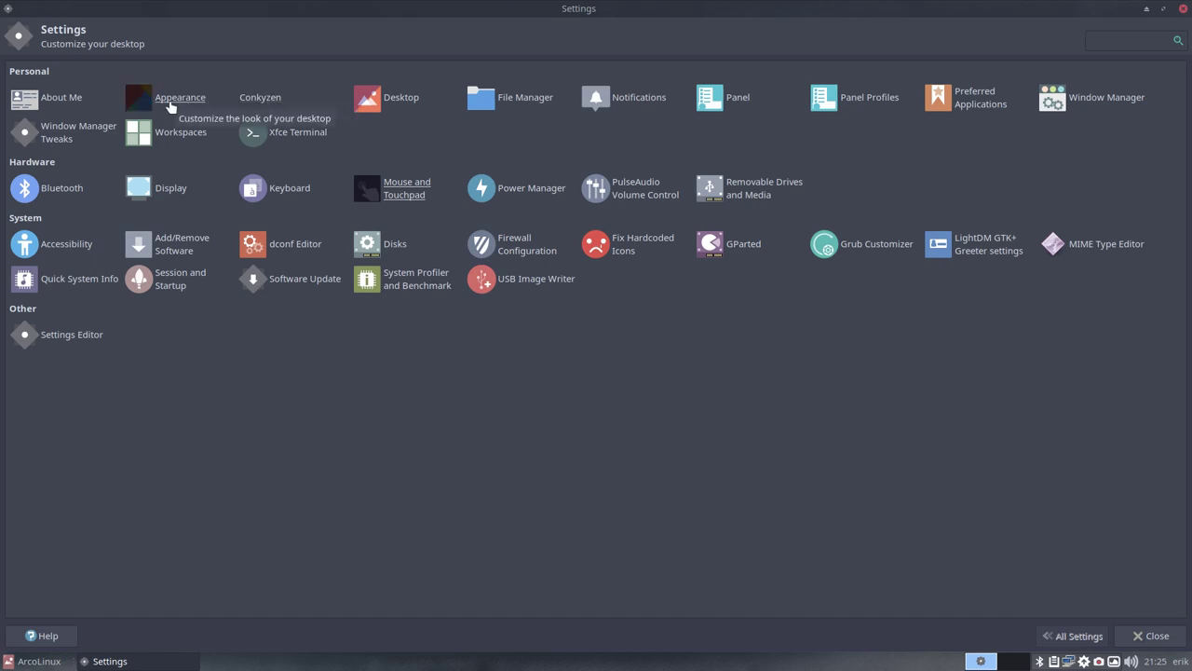
# - Open the Appearance settings, restore the window to normal size and set the style to Arc
pyautogui.click(168, 101)
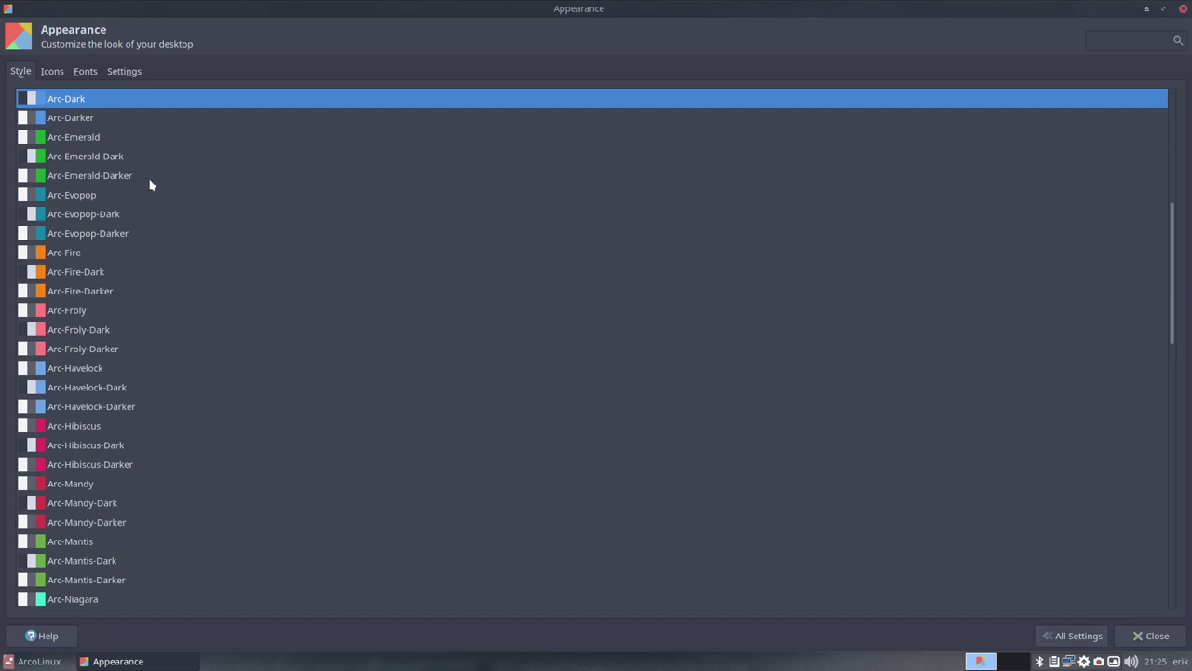
pyautogui.moveTo(372, 16); pyautogui.dragTo(586, 59)
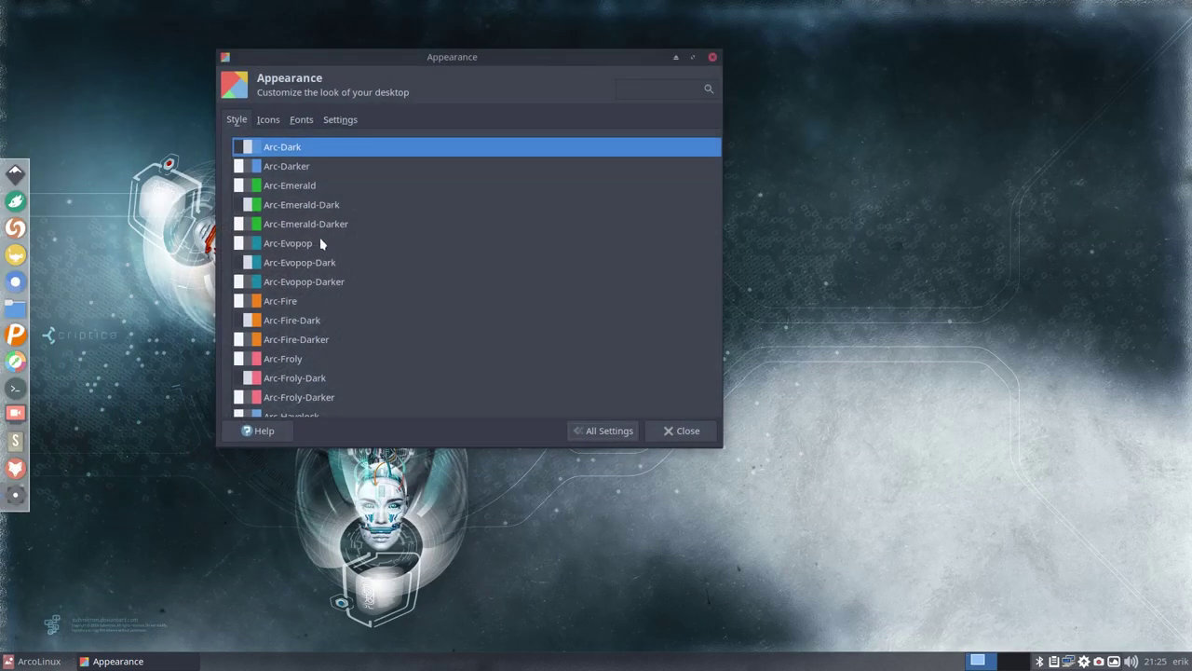
pyautogui.click(278, 124)
pyautogui.scroll(3, 285, 319)
pyautogui.scroll(15, 285, 321)
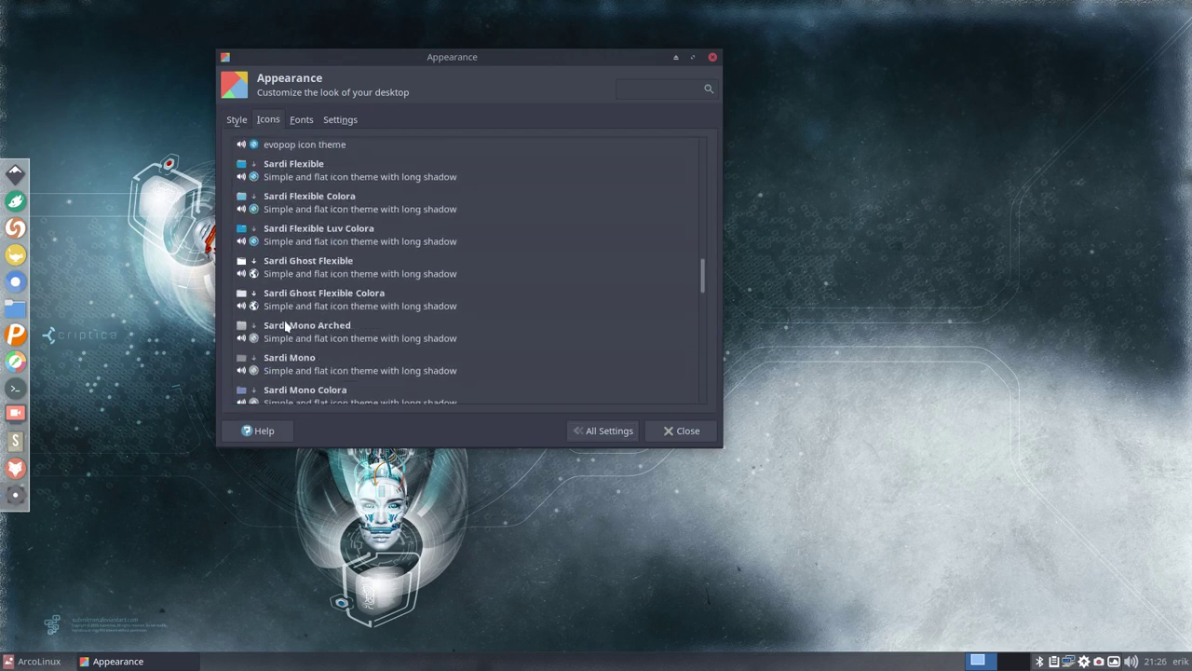
pyautogui.click(236, 121)
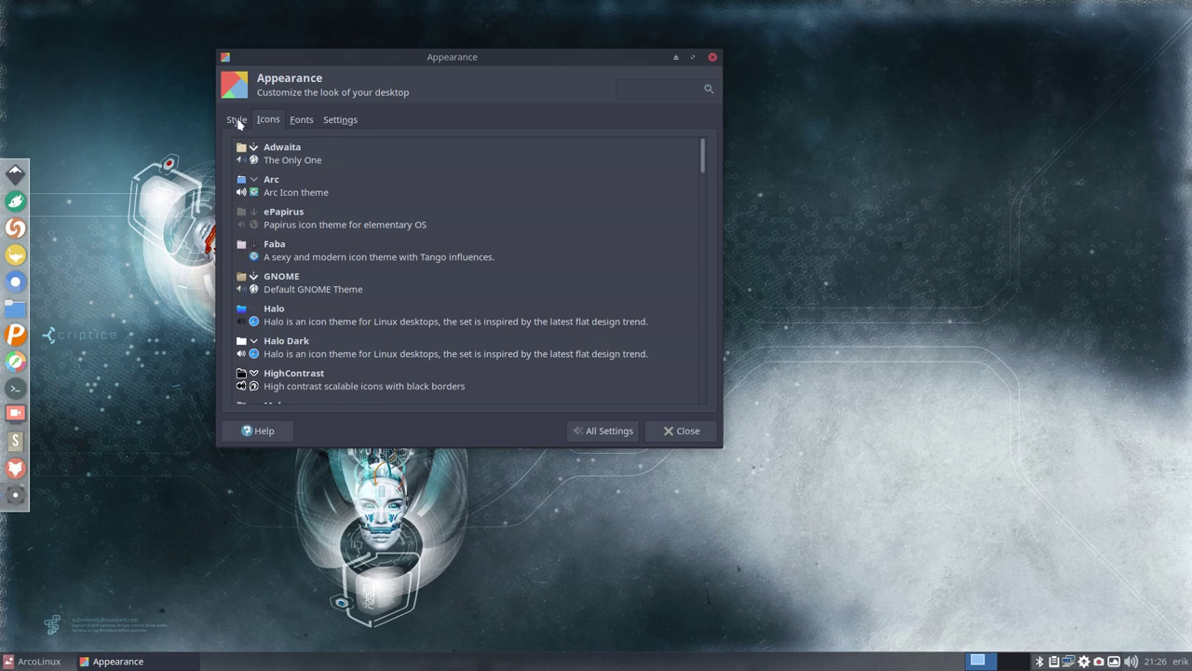
pyautogui.scroll(5, 275, 234)
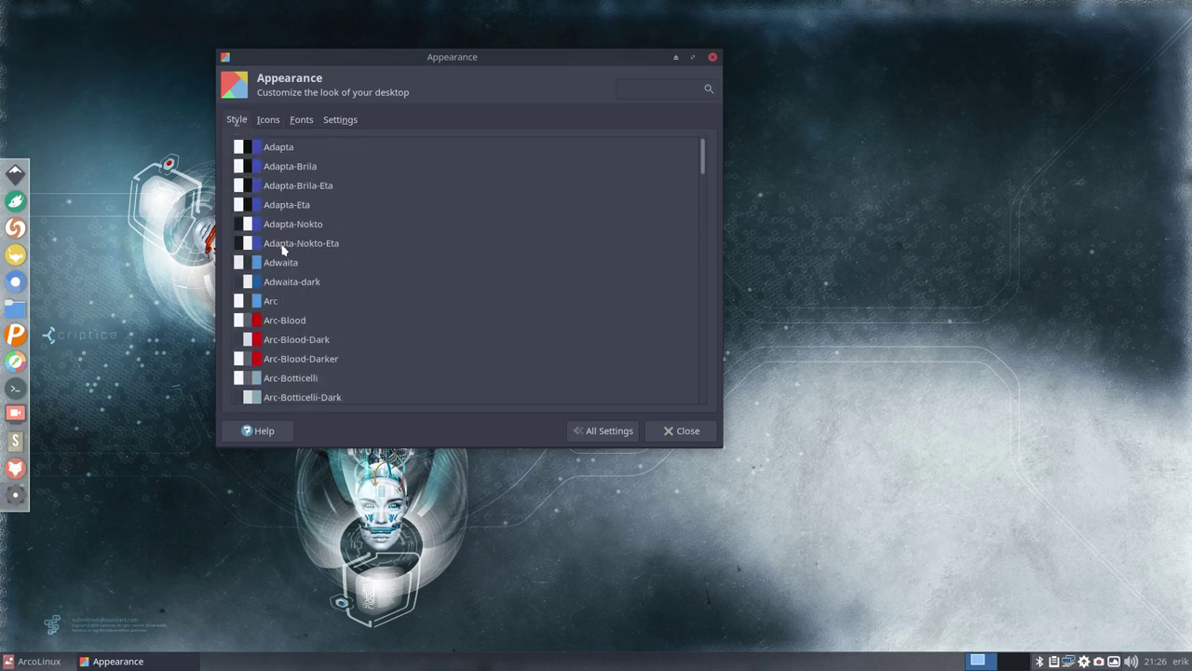
pyautogui.click(284, 300)
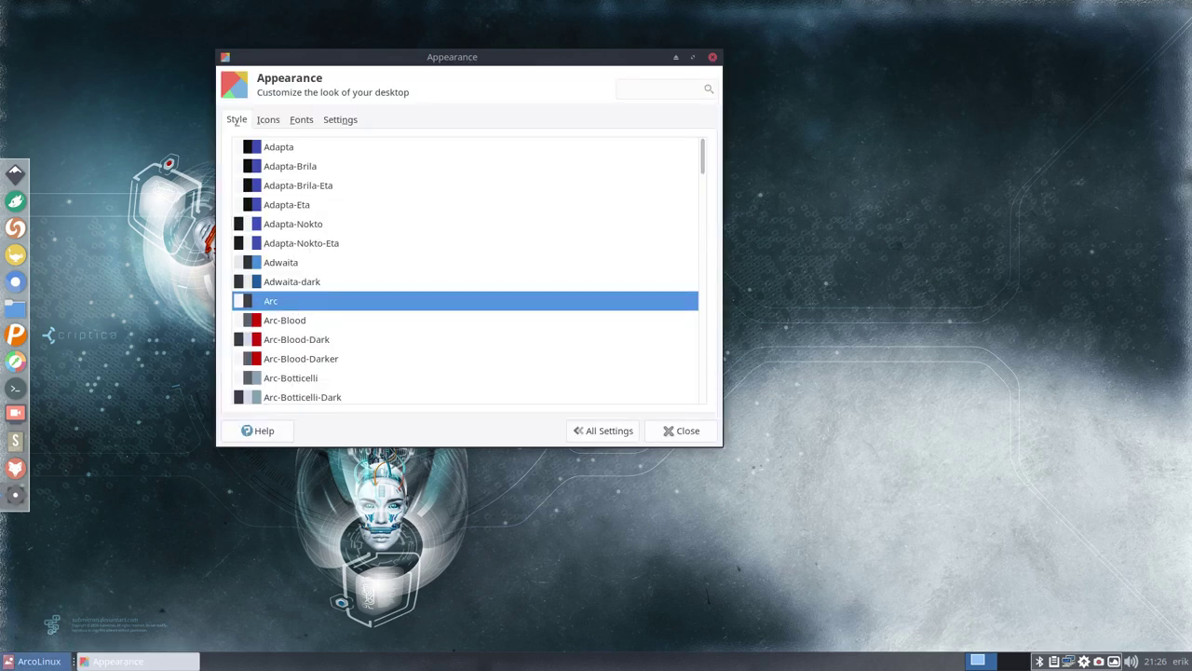
# - Examine the icons in the application menu against the light Arc style, and close the Appearance settings
pyautogui.click(37, 660)
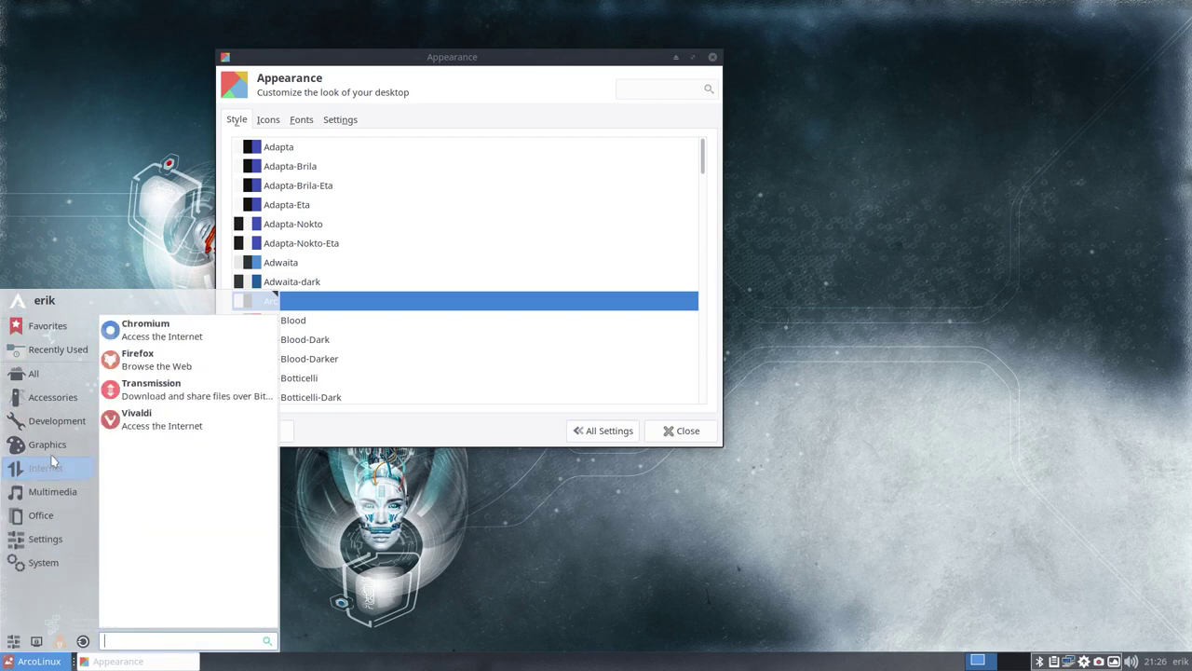
pyautogui.moveTo(60, 390)
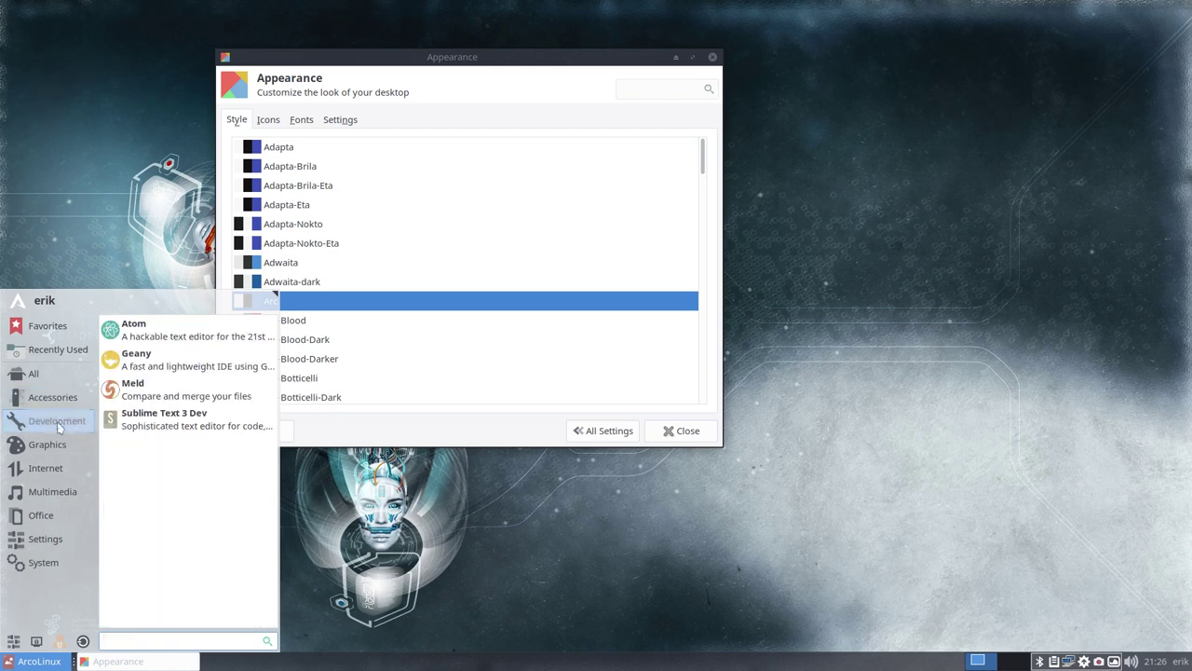
pyautogui.click(472, 434)
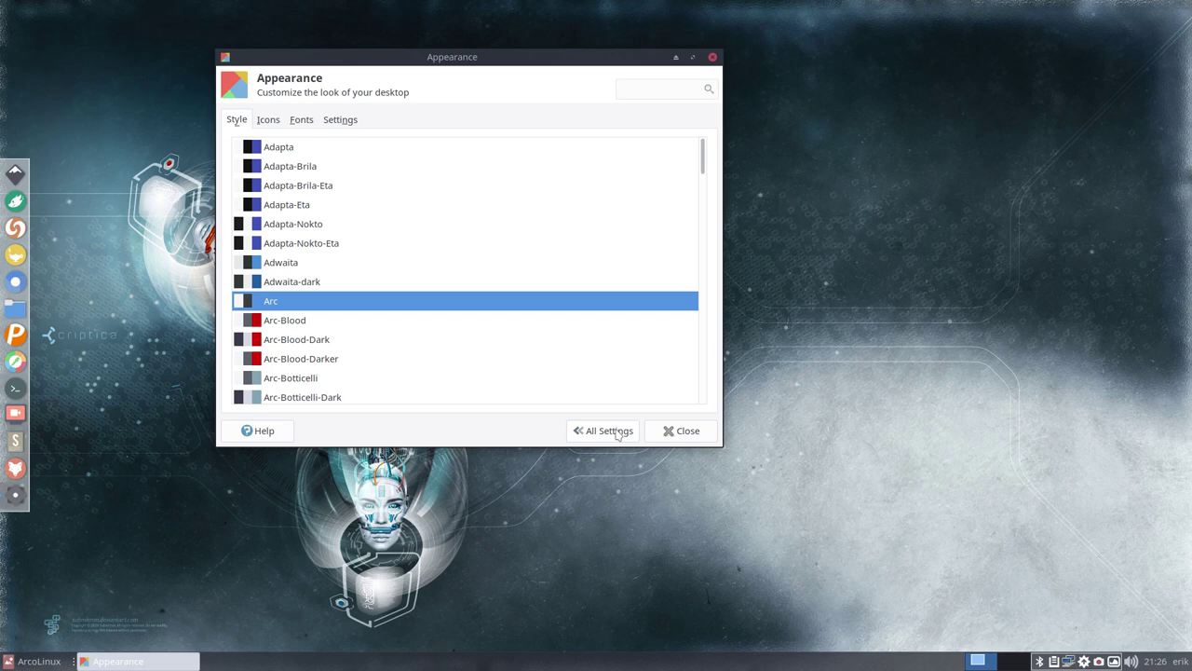
pyautogui.click(680, 430)
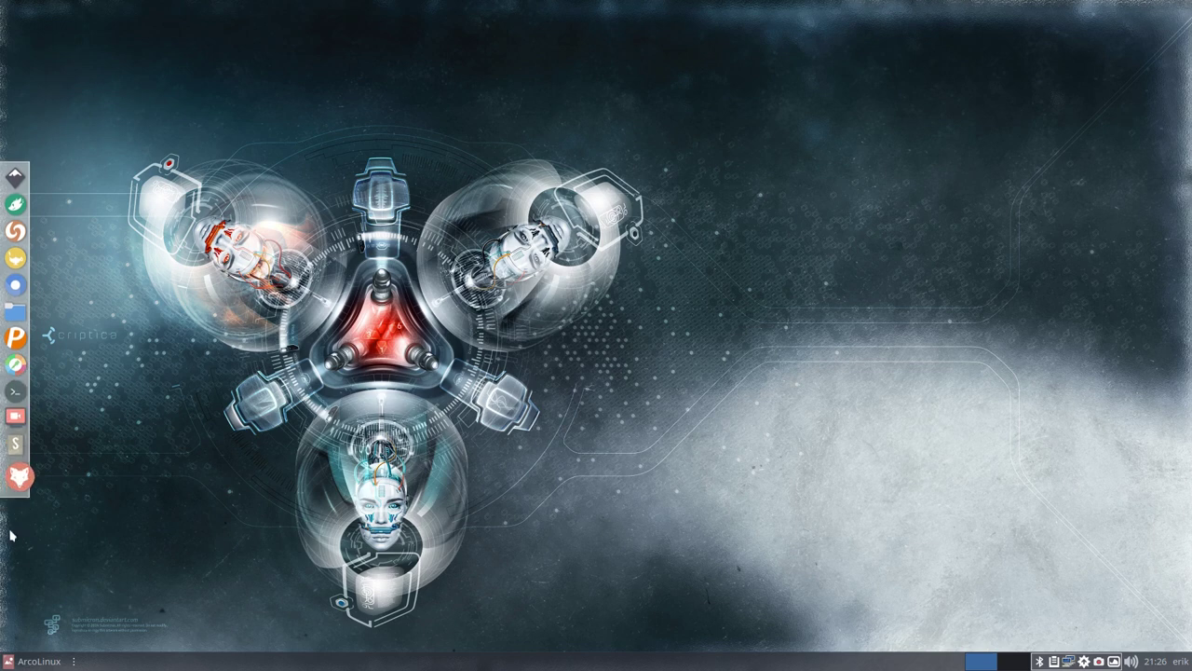
# - Open the home folder in the file manager and move its window toward the middle of the desktop
pyautogui.click(15, 322)
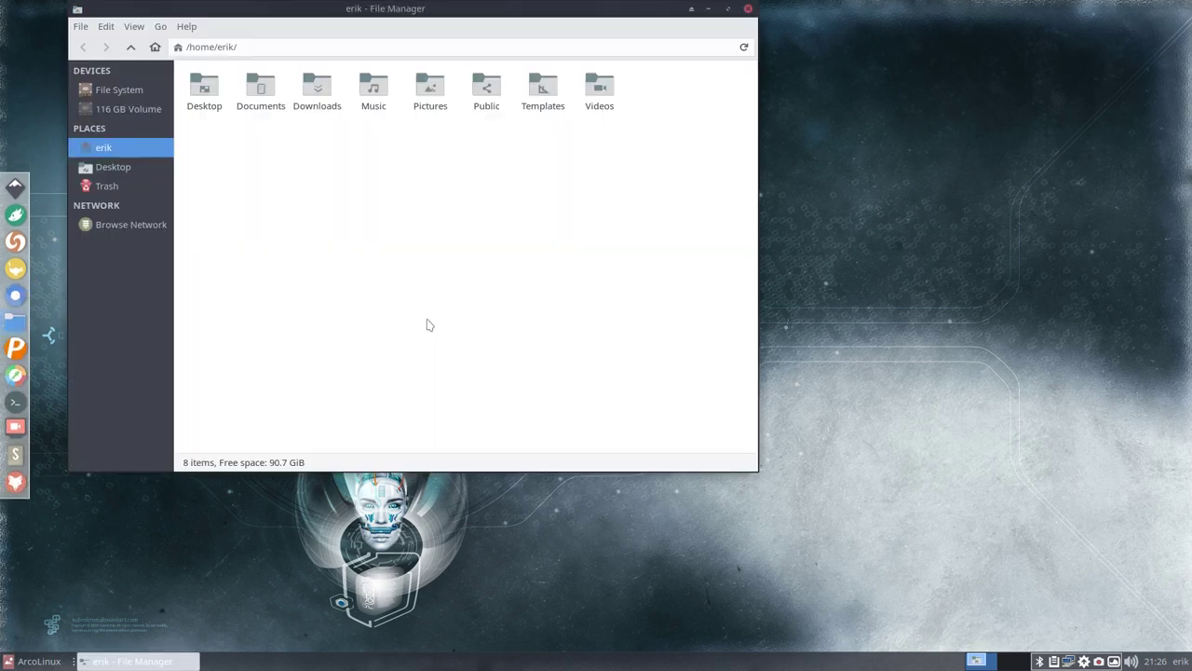
pyautogui.moveTo(419, 12); pyautogui.dragTo(641, 66)
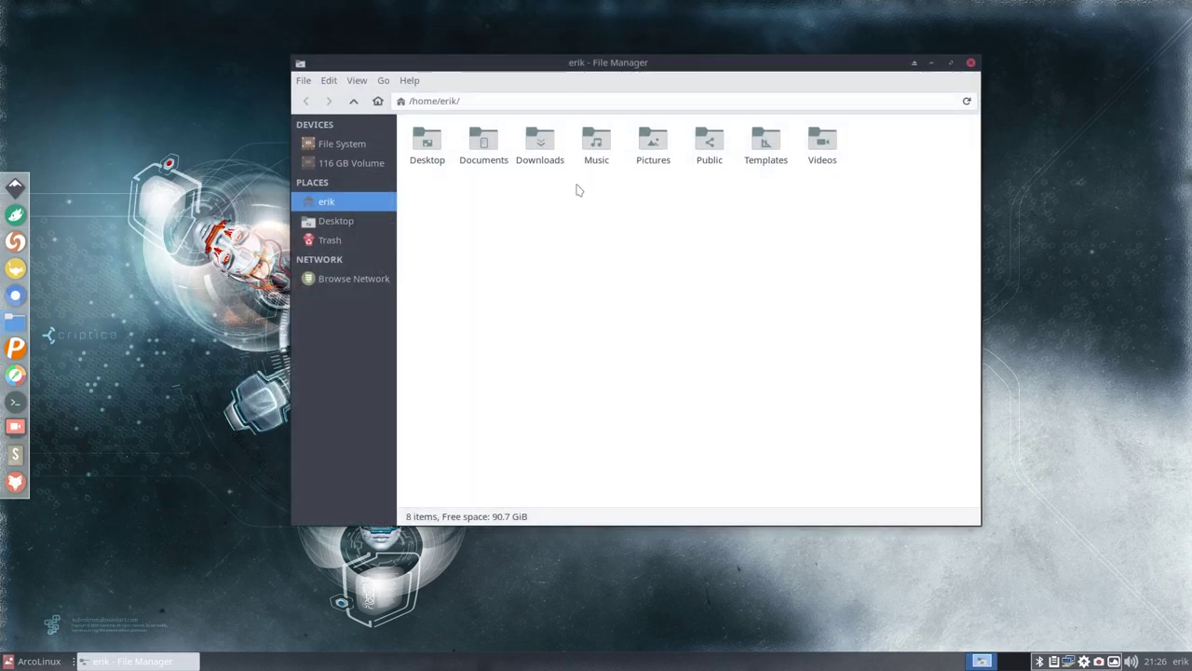
# - Examine the folder icons in the file system root and the home folder, showing the hidden files temporarily
pyautogui.click(377, 148)
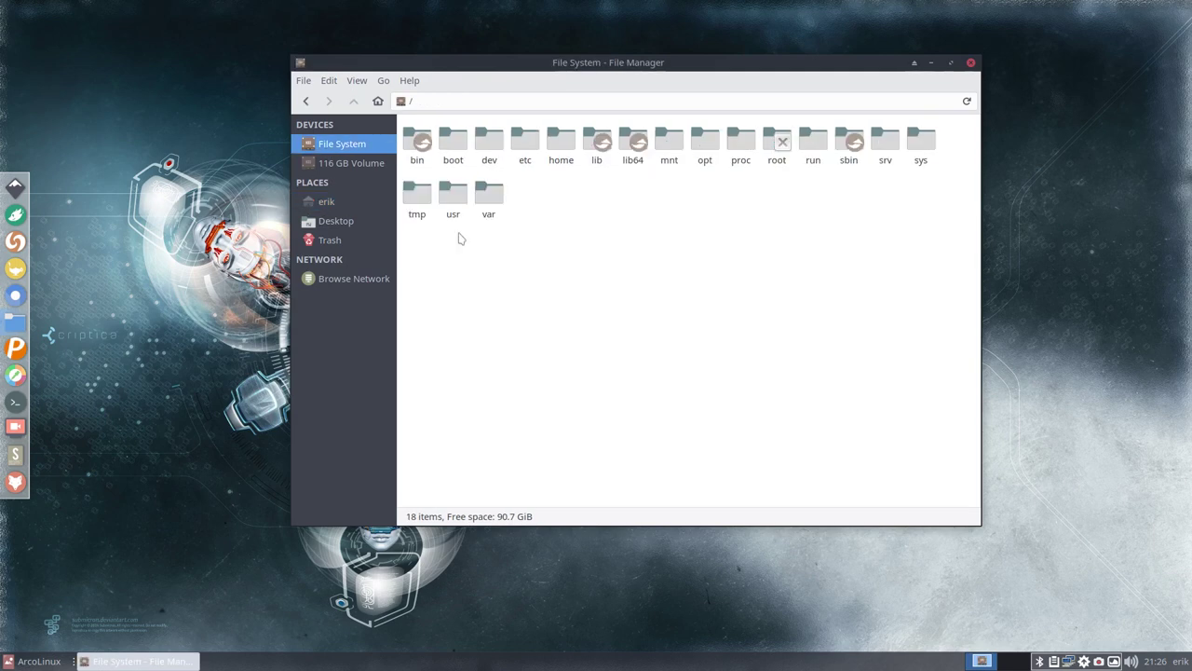
pyautogui.click(331, 203)
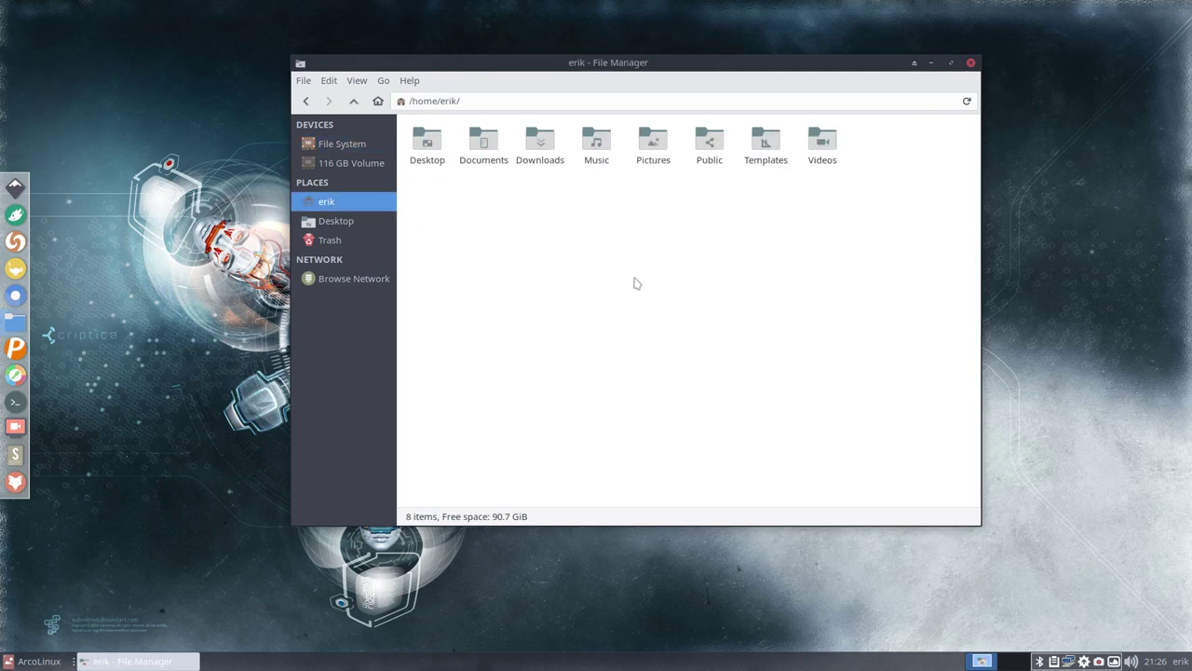
pyautogui.hotkey('ctrl', 'h')
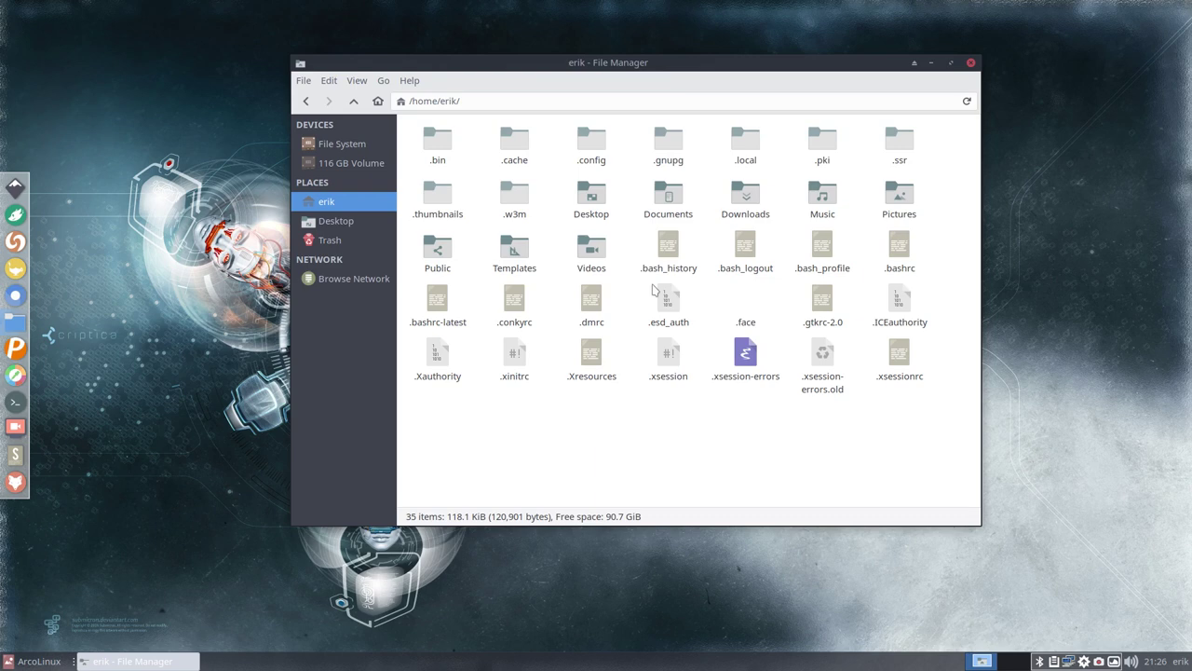
pyautogui.hotkey('ctrl', 'h')
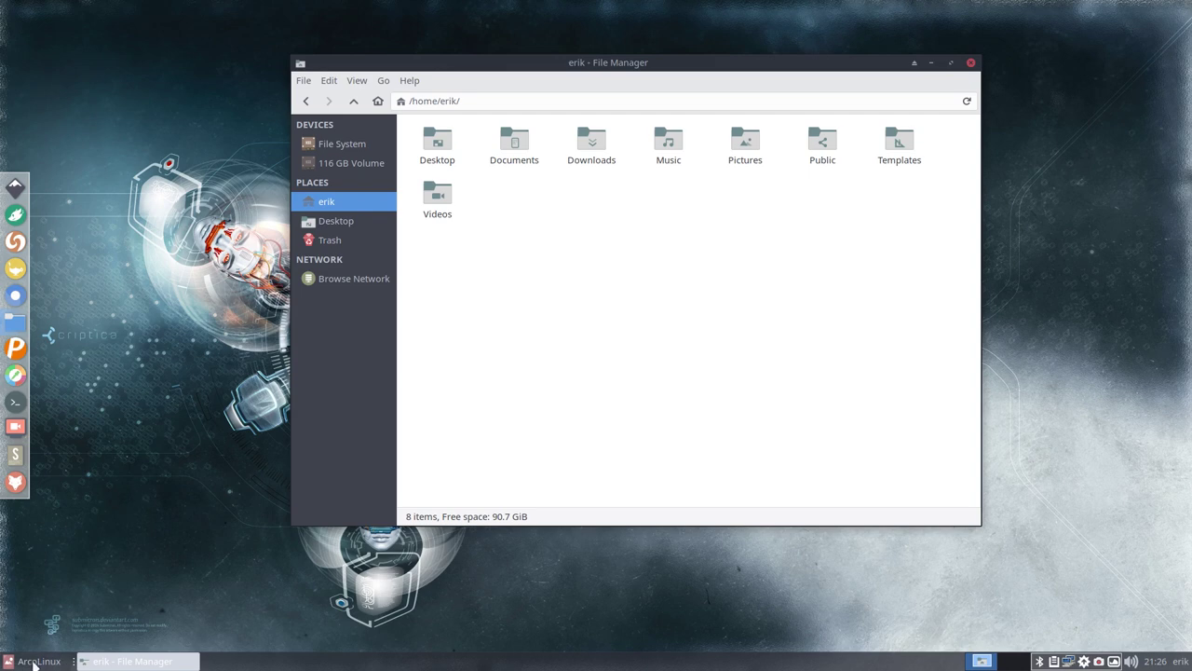
# - Examine the icons of the Accessories category and of the full application list in the ArcoLinux menu
pyautogui.click(33, 664)
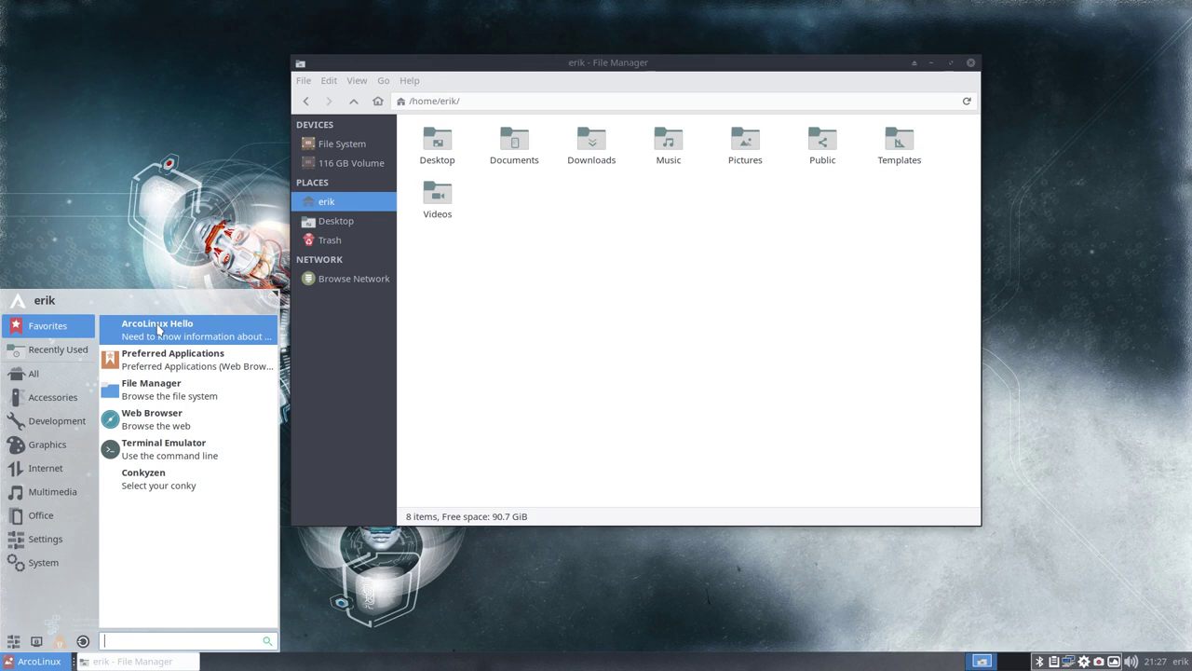
pyautogui.click(33, 374)
pyautogui.click(52, 397)
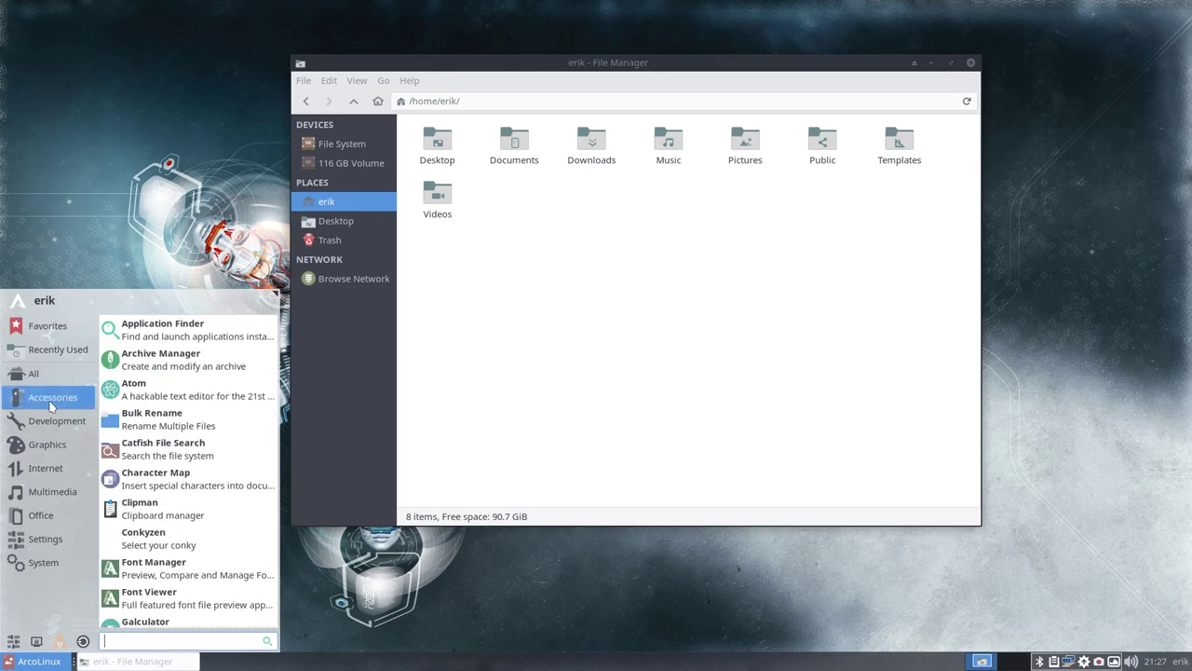
pyautogui.click(56, 380)
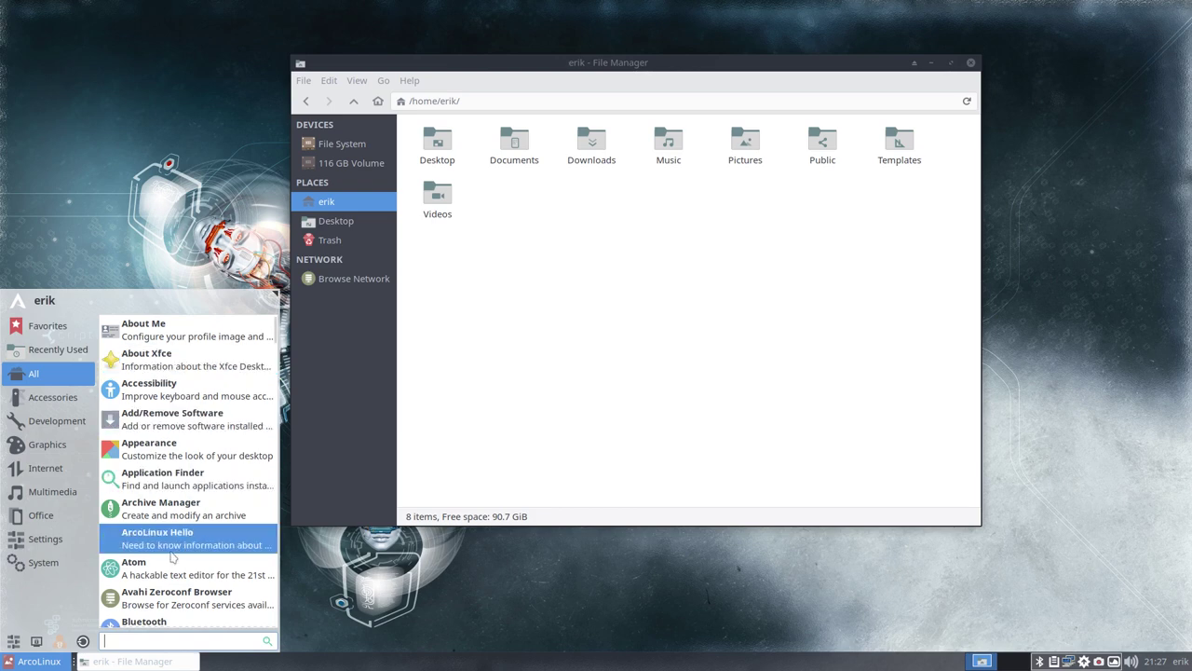
pyautogui.scroll(-4, 171, 556)
pyautogui.scroll(-2, 172, 556)
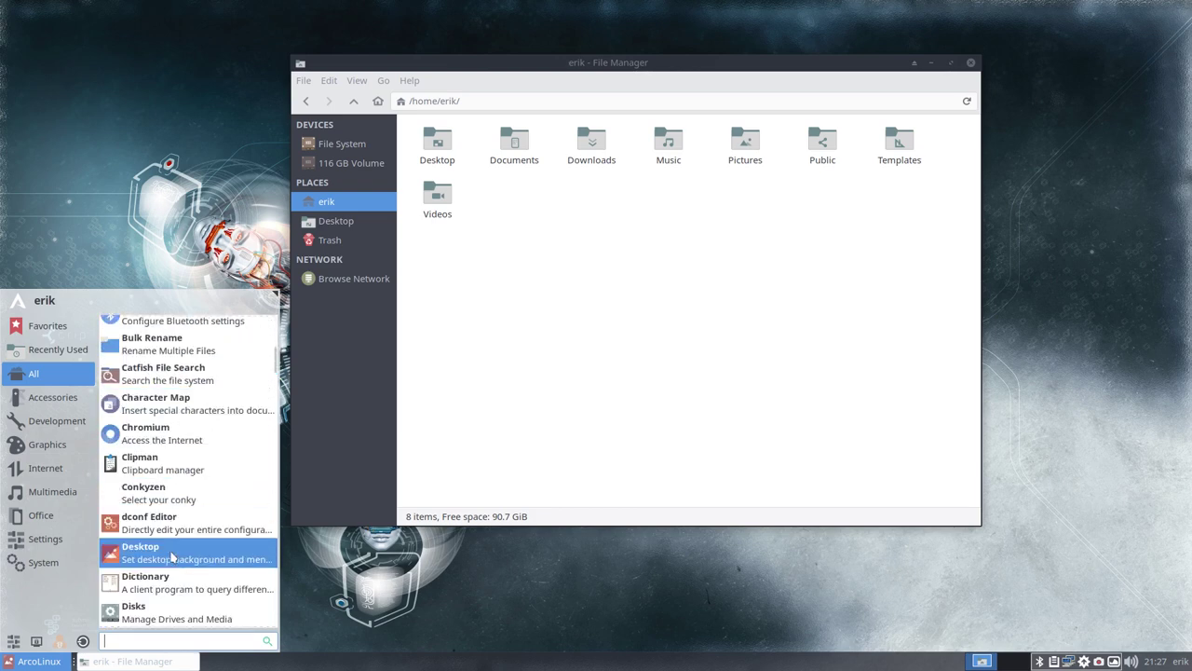
pyautogui.scroll(-3, 172, 556)
pyautogui.scroll(-5, 172, 557)
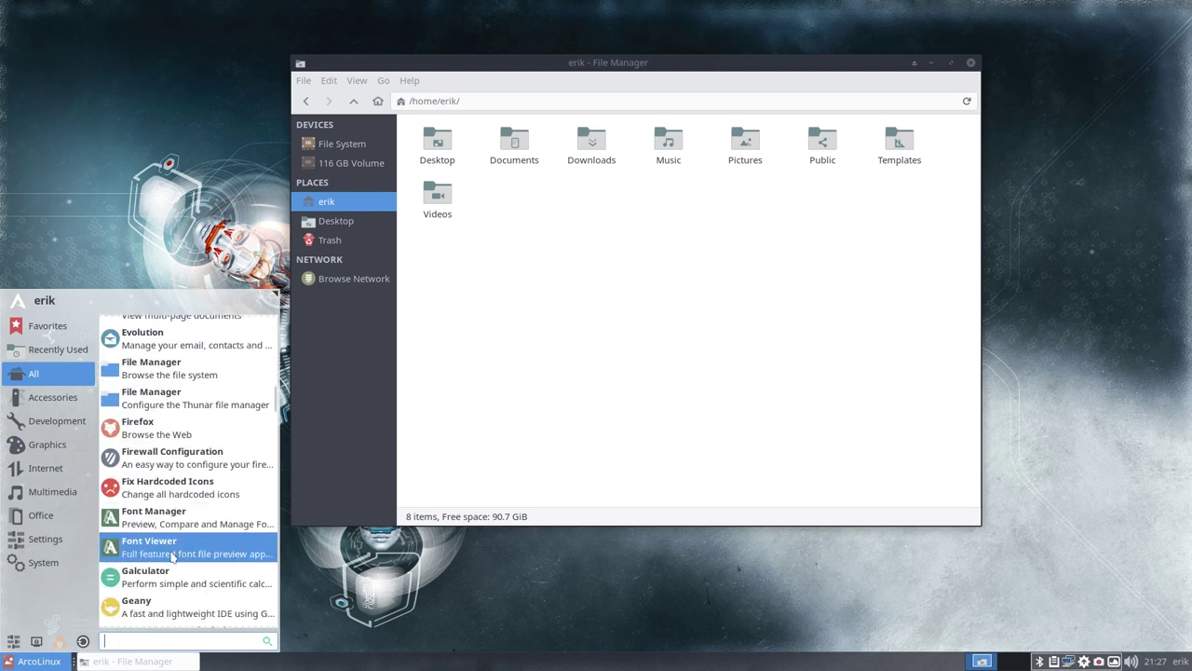
pyautogui.scroll(4, 171, 556)
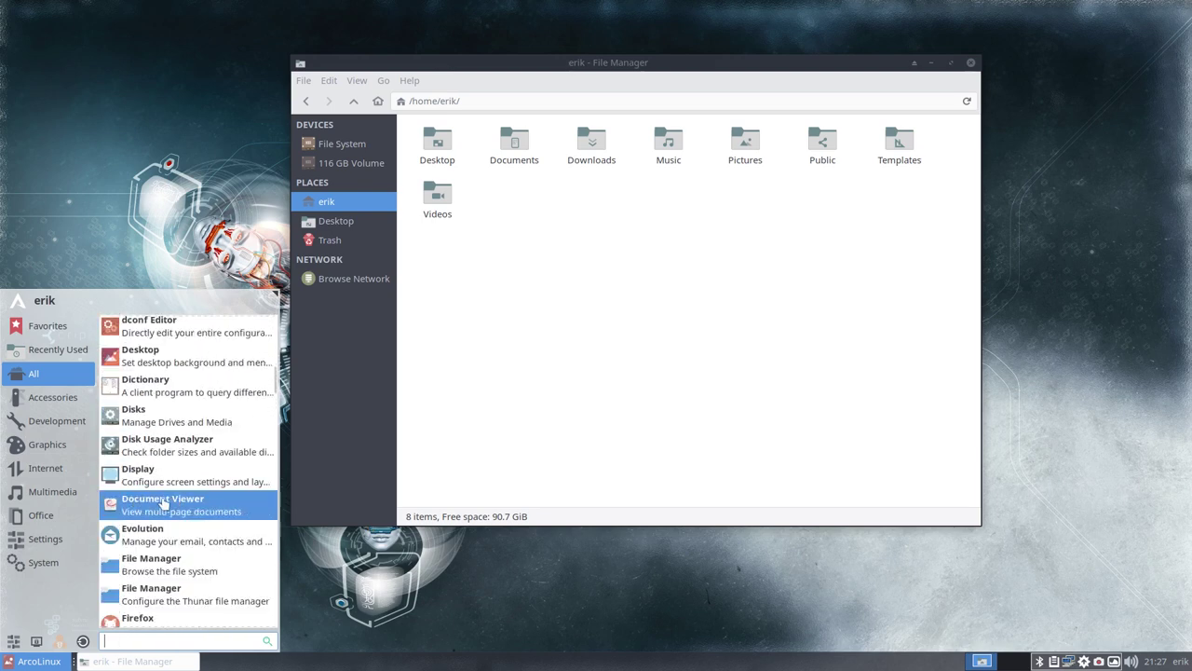
pyautogui.scroll(-5, 163, 504)
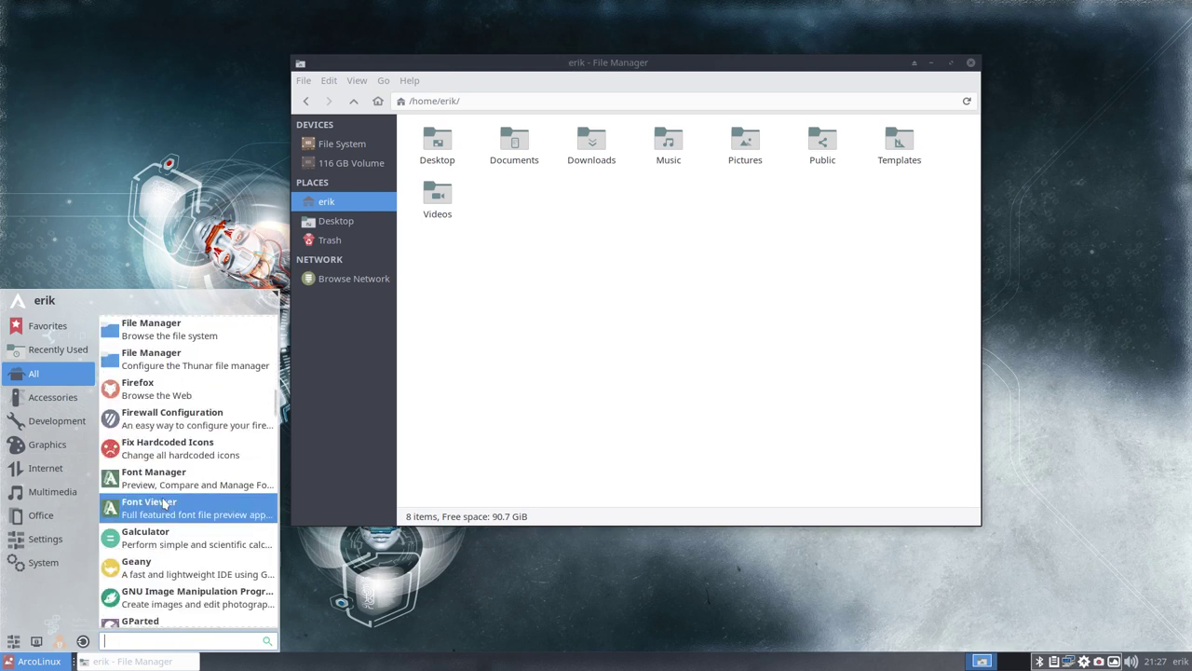
pyautogui.scroll(-7, 163, 504)
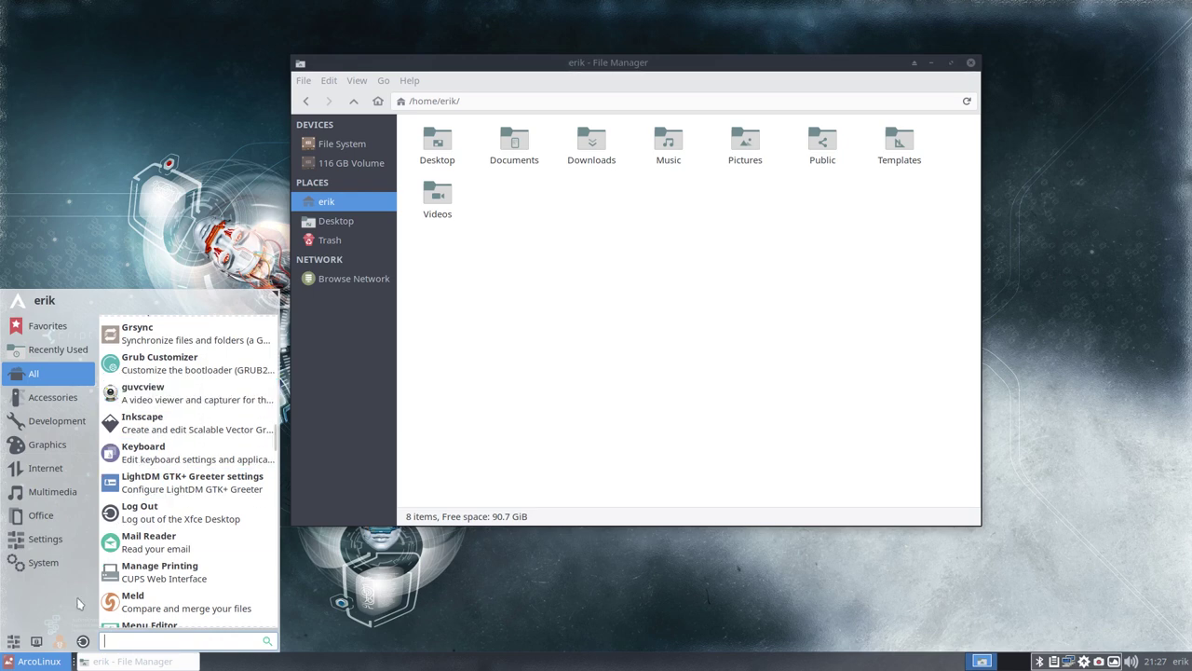
# - Run Fix Hardcoded Icons from the settings manager, authenticate with the root password and dismiss the result report
pyautogui.click(14, 641)
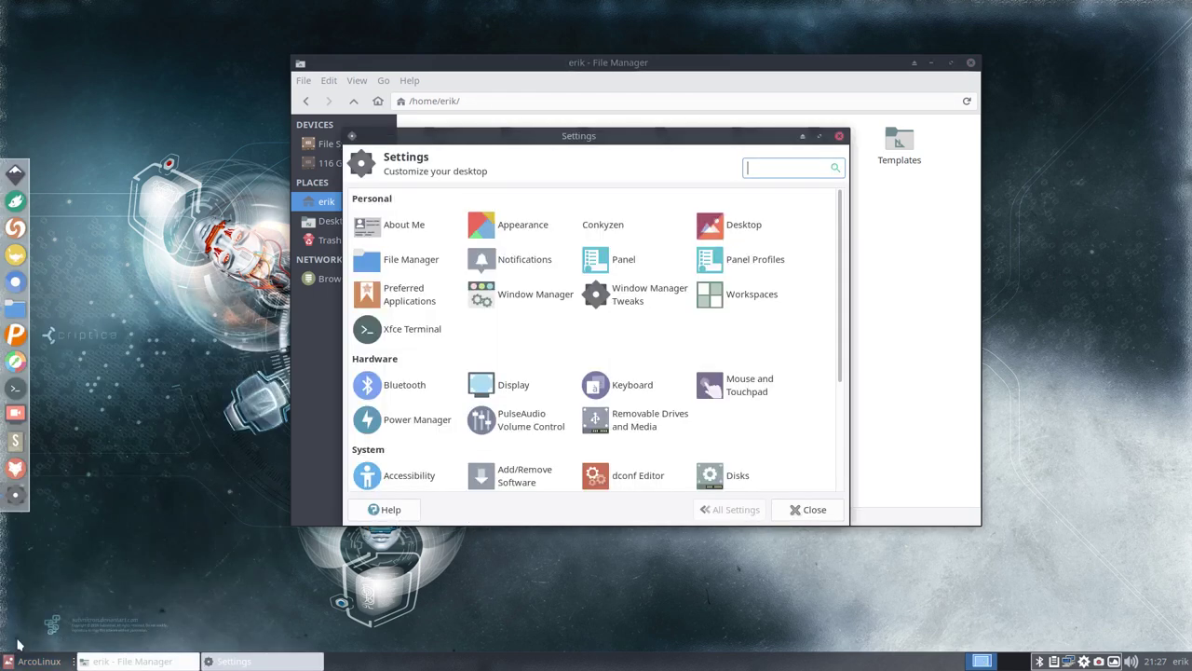
pyautogui.scroll(-3, 526, 428)
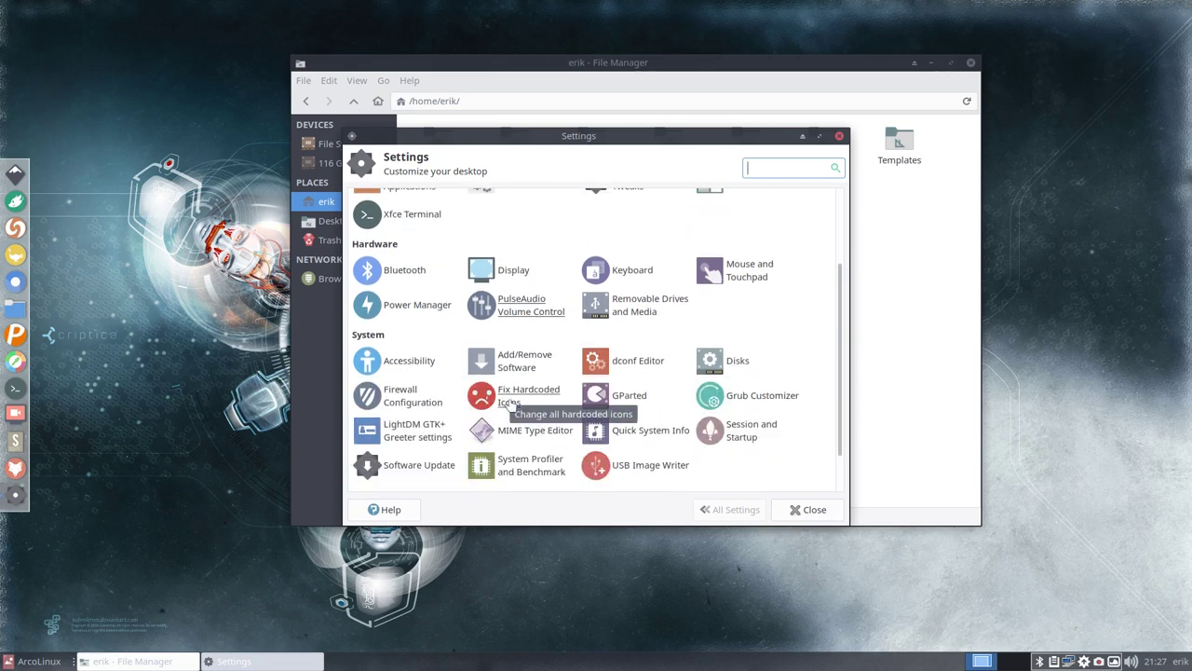
pyautogui.click(510, 403)
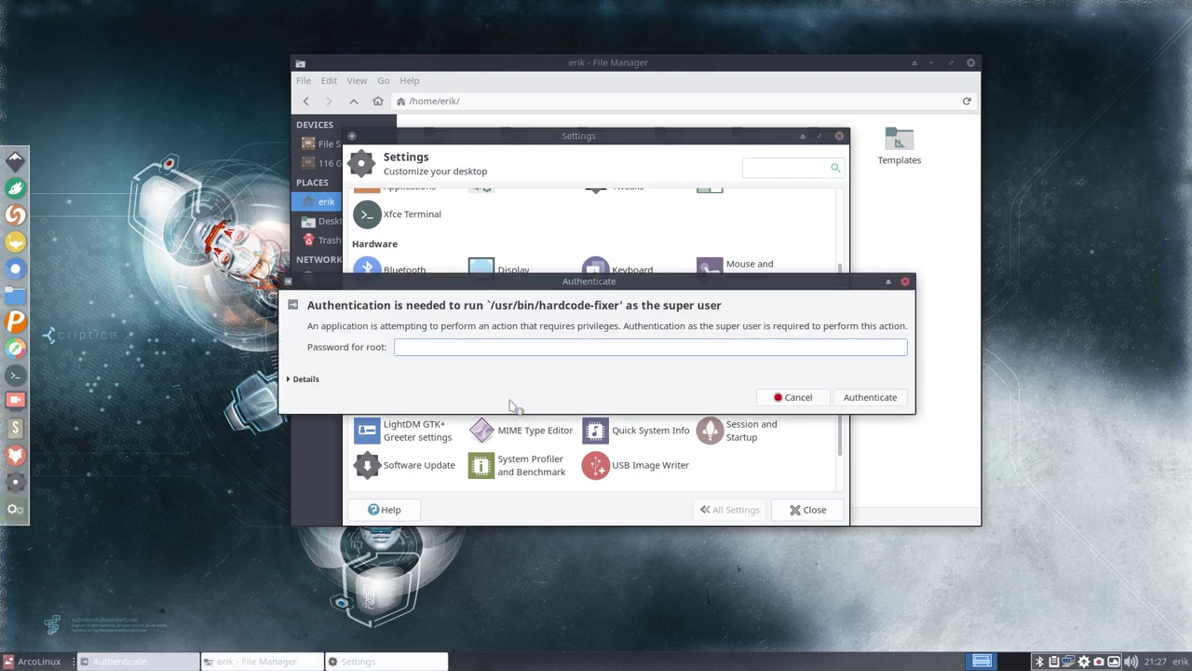
pyautogui.press('Return')
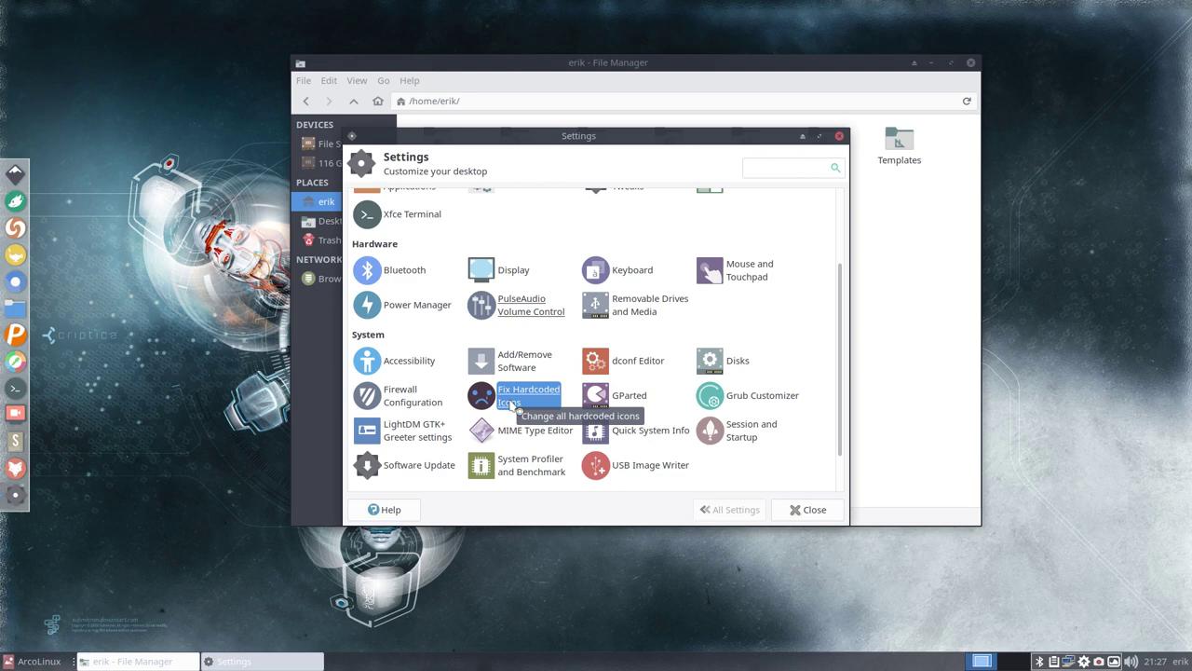
pyautogui.scroll(3, 510, 403)
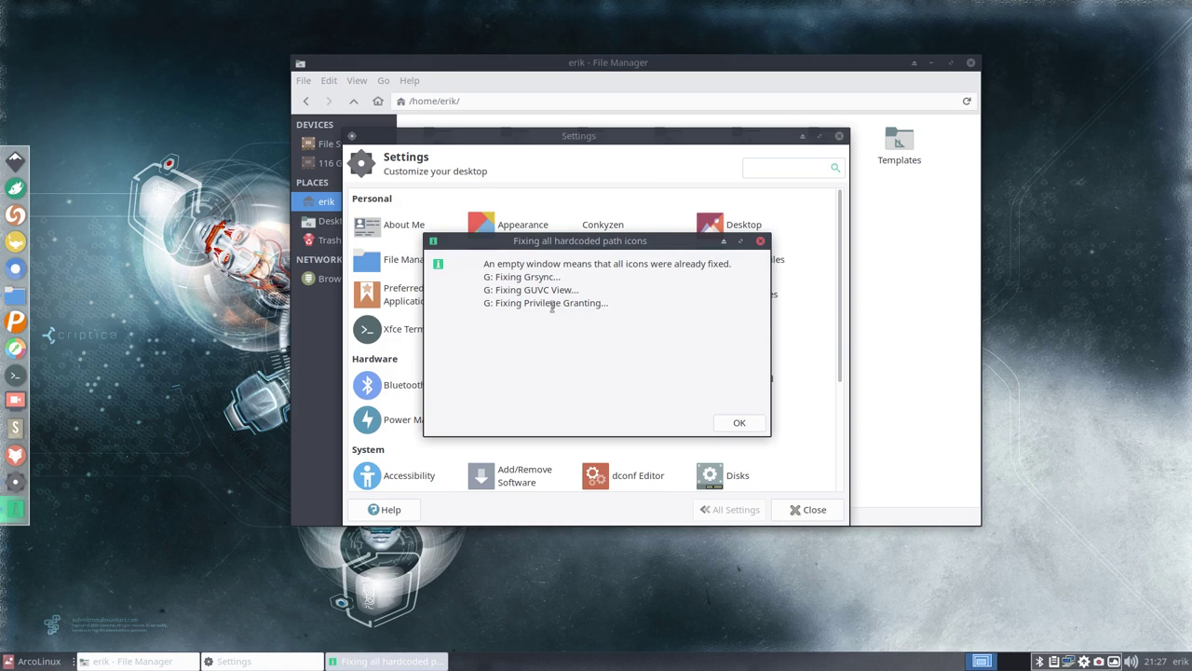
pyautogui.click(739, 422)
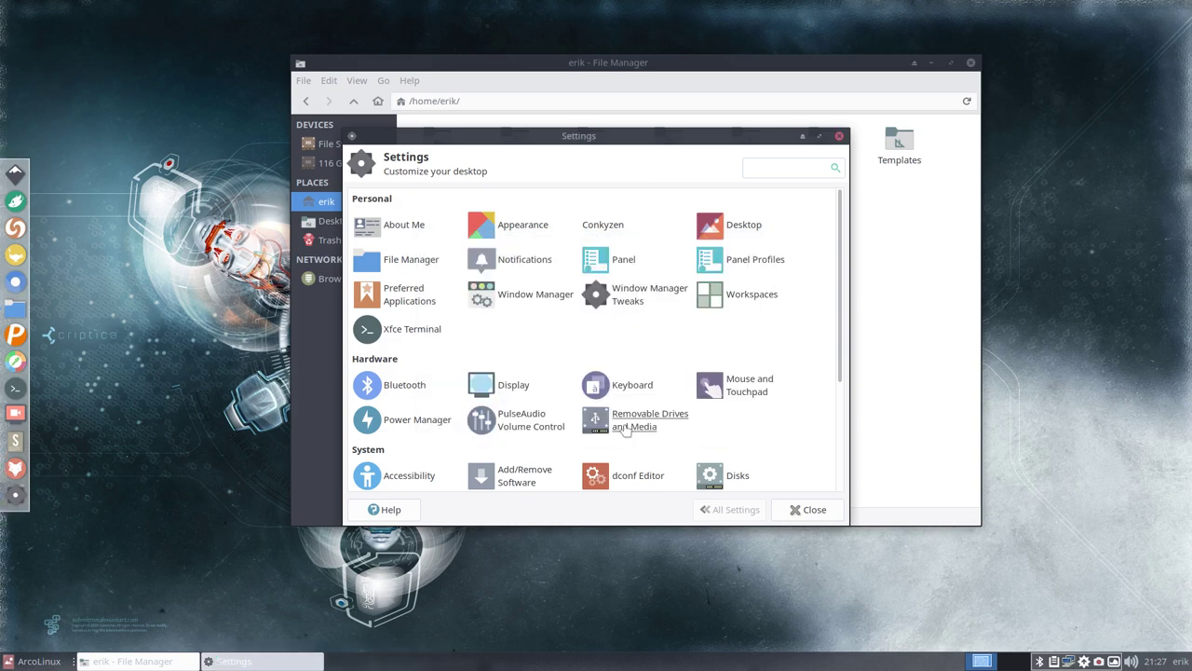
# - Search the application menu for "guc" to check the guvcview icon, and close the settings manager
pyautogui.click(37, 661)
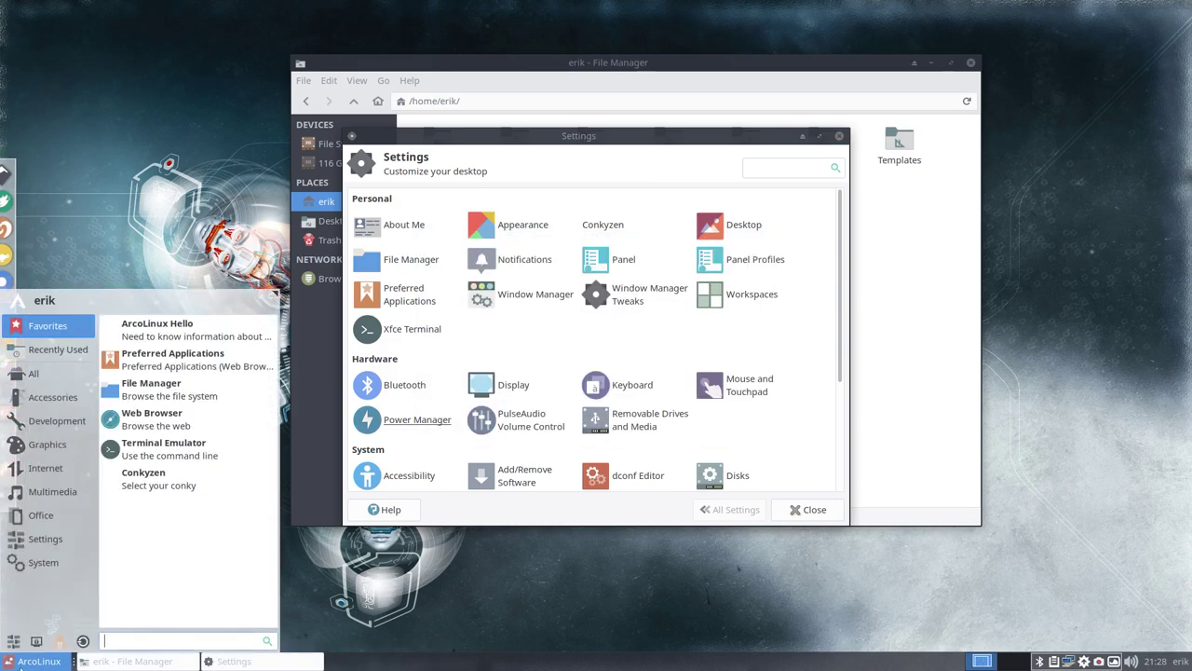
pyautogui.click(49, 448)
pyautogui.write('guc')
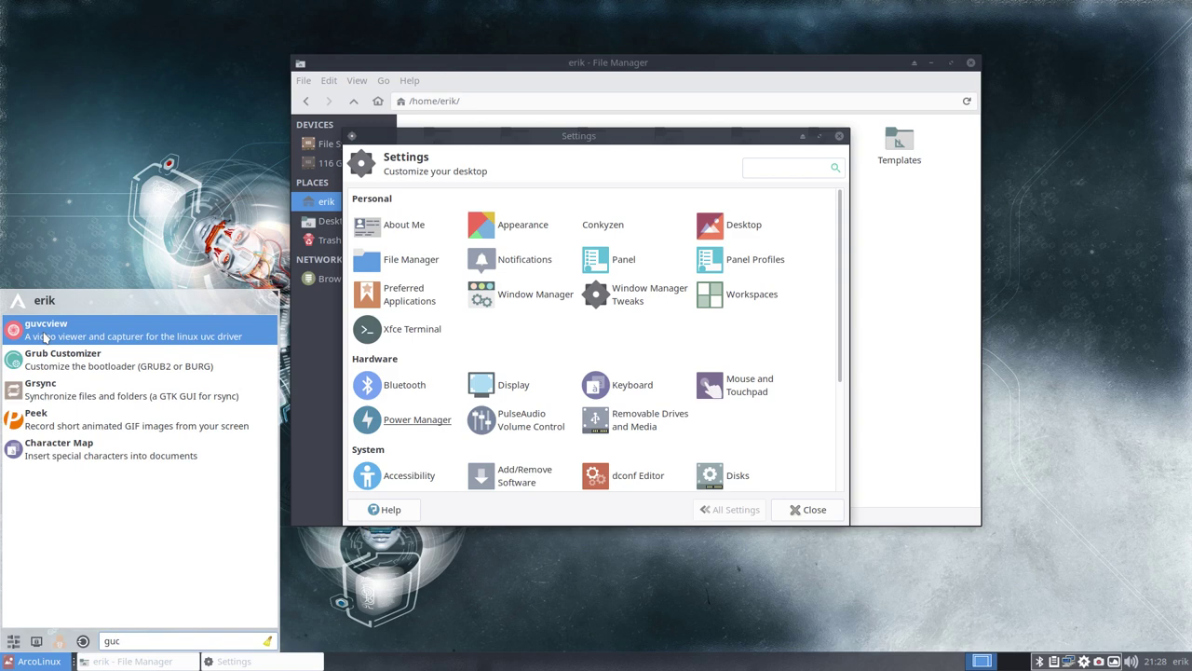
pyautogui.click(780, 348)
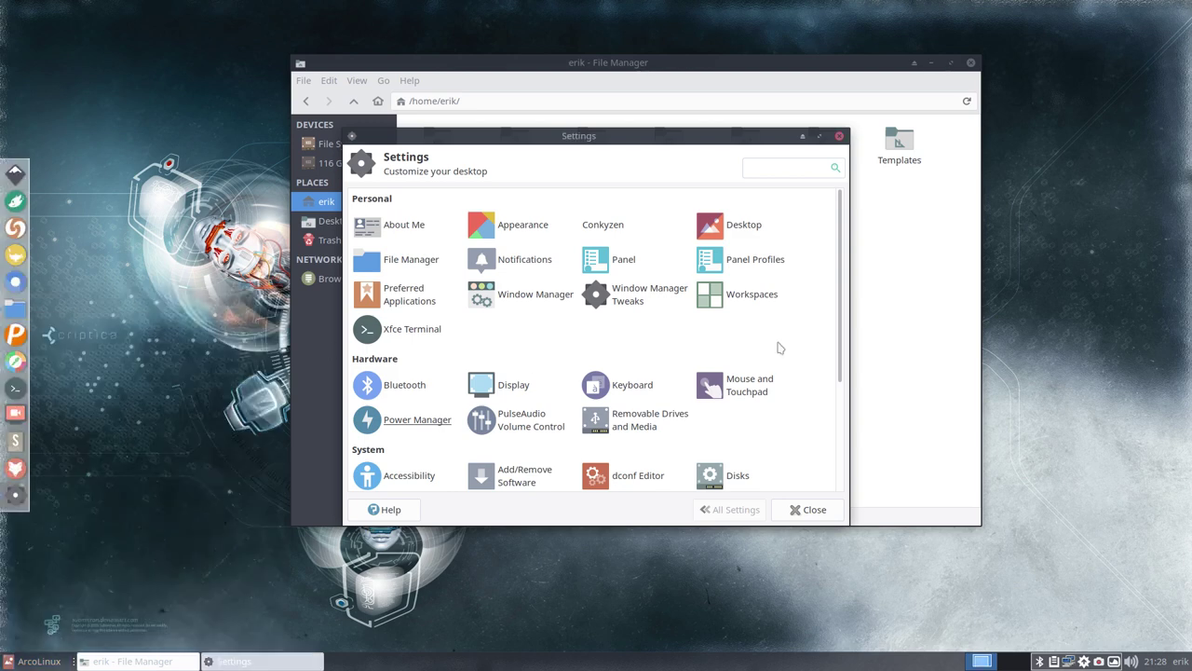
pyautogui.click(839, 136)
# - Open the folder /usr/share/icons/zafiro-icon-theme in the file manager
pyautogui.click(364, 148)
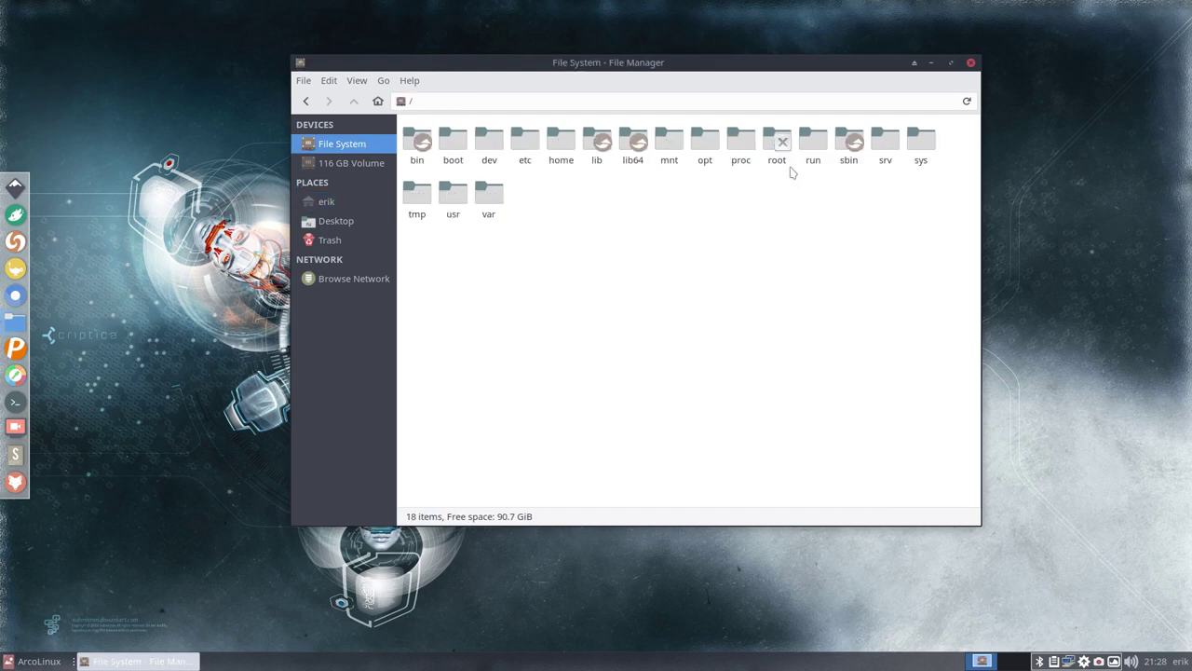
pyautogui.click(452, 200)
pyautogui.doubleClick(452, 201)
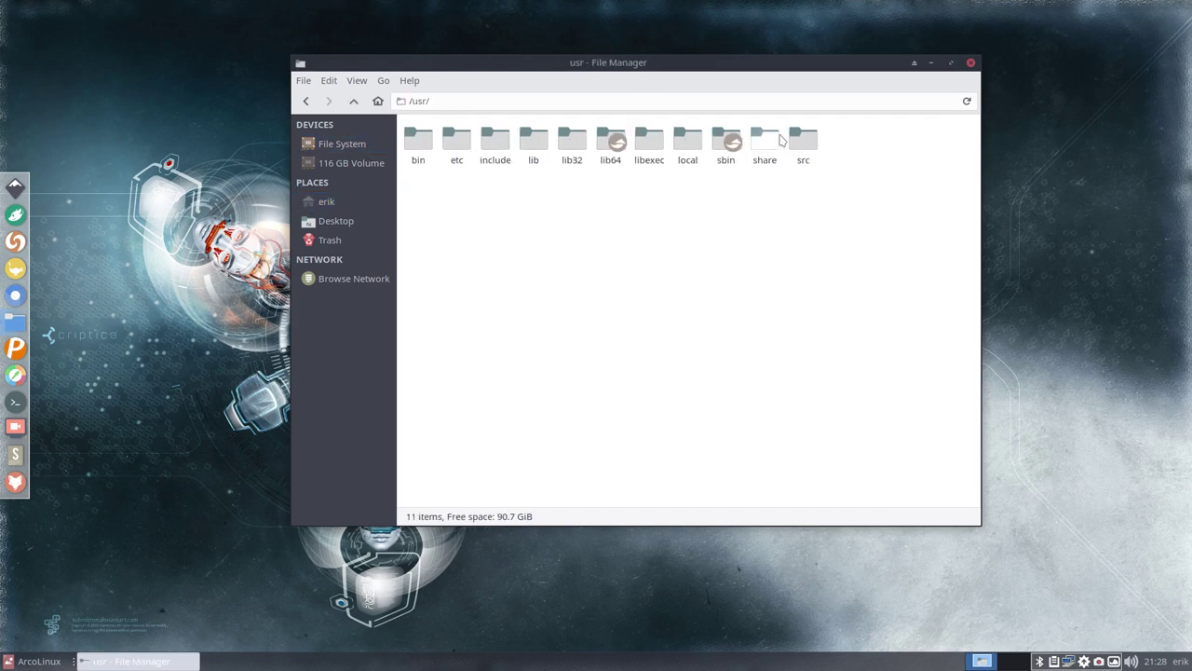
pyautogui.doubleClick(771, 140)
pyautogui.write('icons')
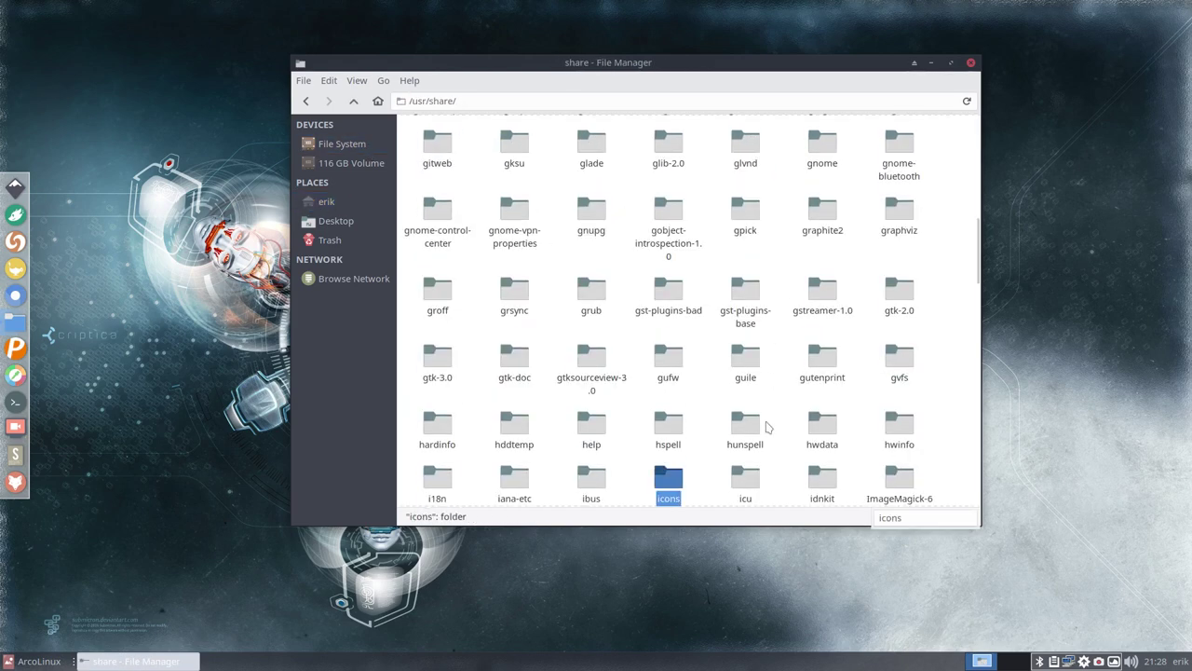
pyautogui.press('Return')
pyautogui.scroll(-6, 904, 346)
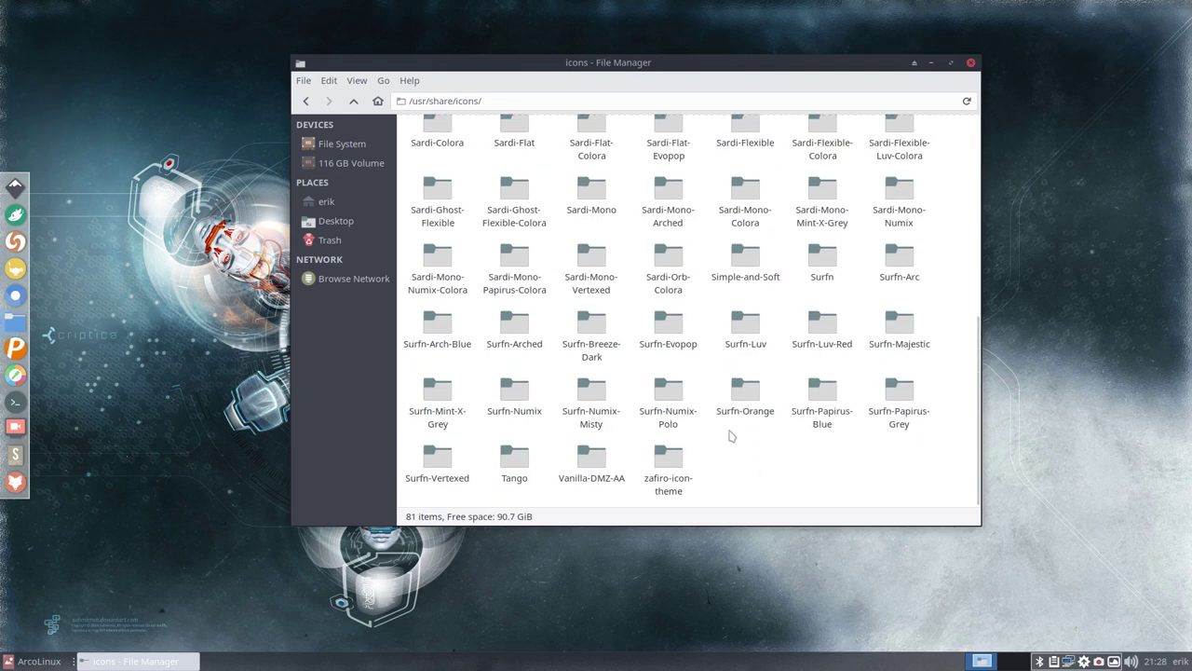
pyautogui.click(677, 464)
pyautogui.doubleClick(677, 464)
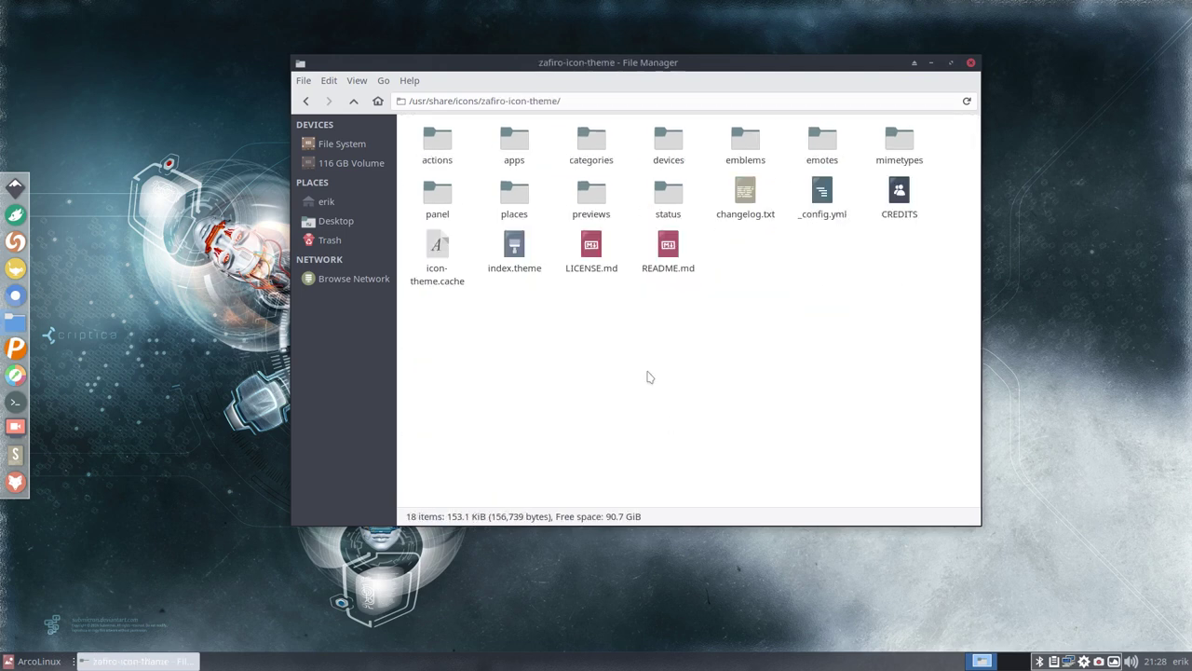
# - Open index.theme in Sublime Text, enlarge its text, and widen and reposition the editor window
pyautogui.click(510, 250)
pyautogui.rightClick(510, 250)
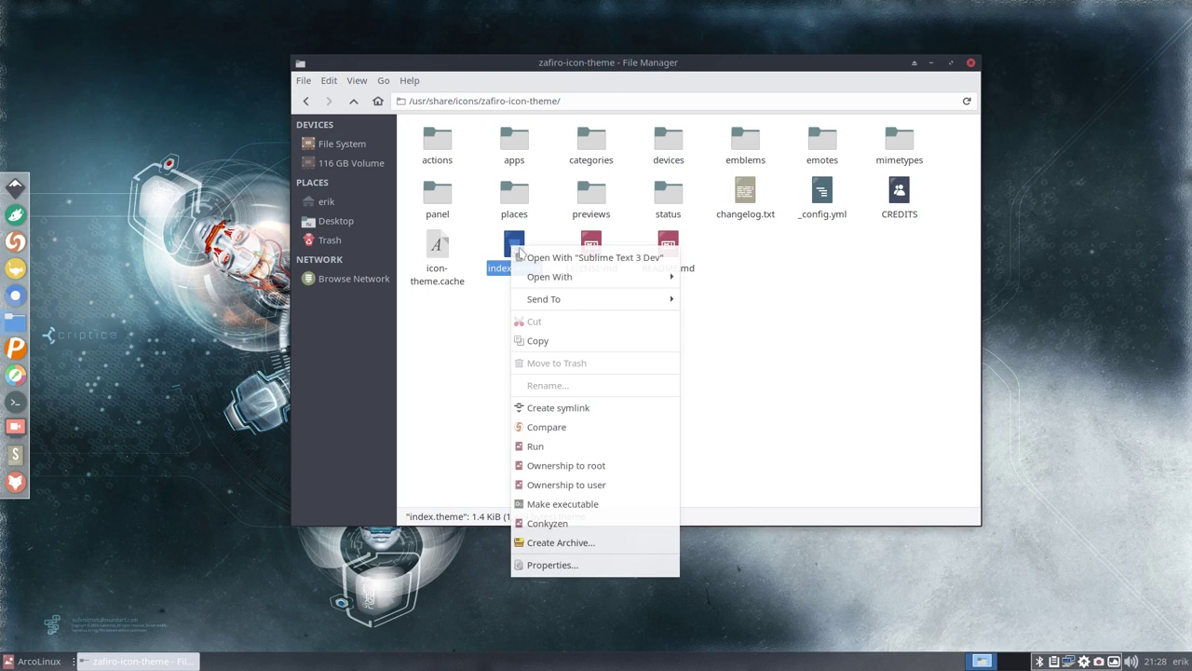
pyautogui.click(540, 257)
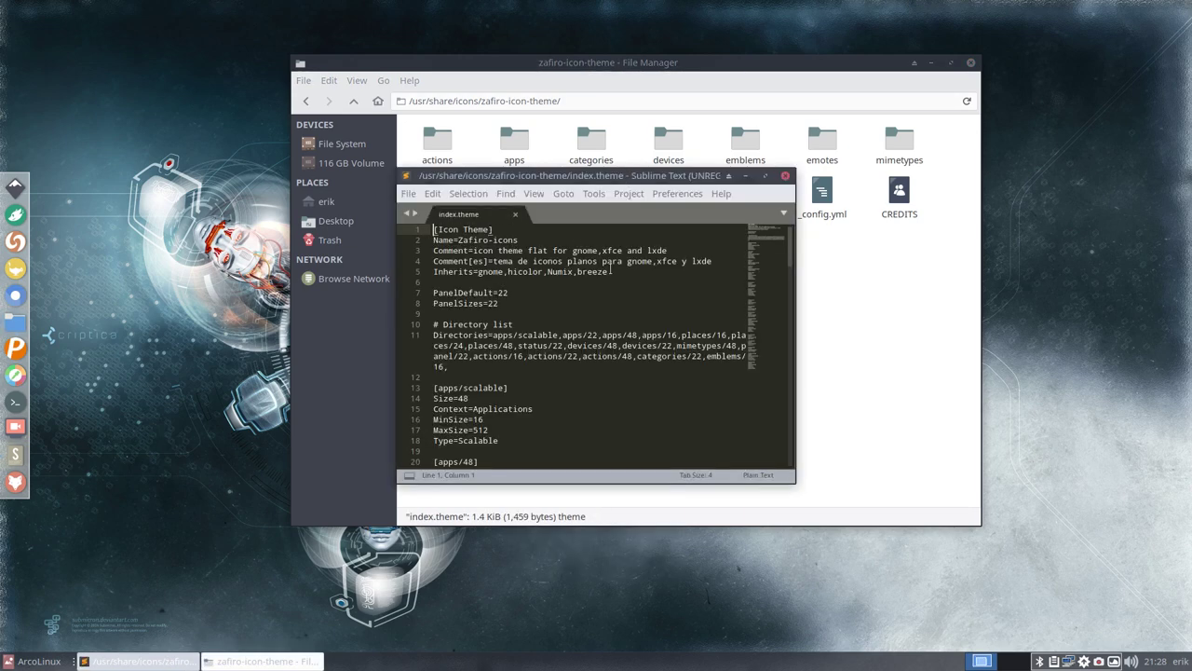
pyautogui.hotkey('ctrl', '+')
pyautogui.hotkey('ctrl', '+')
pyautogui.hotkey('ctrl', '+')
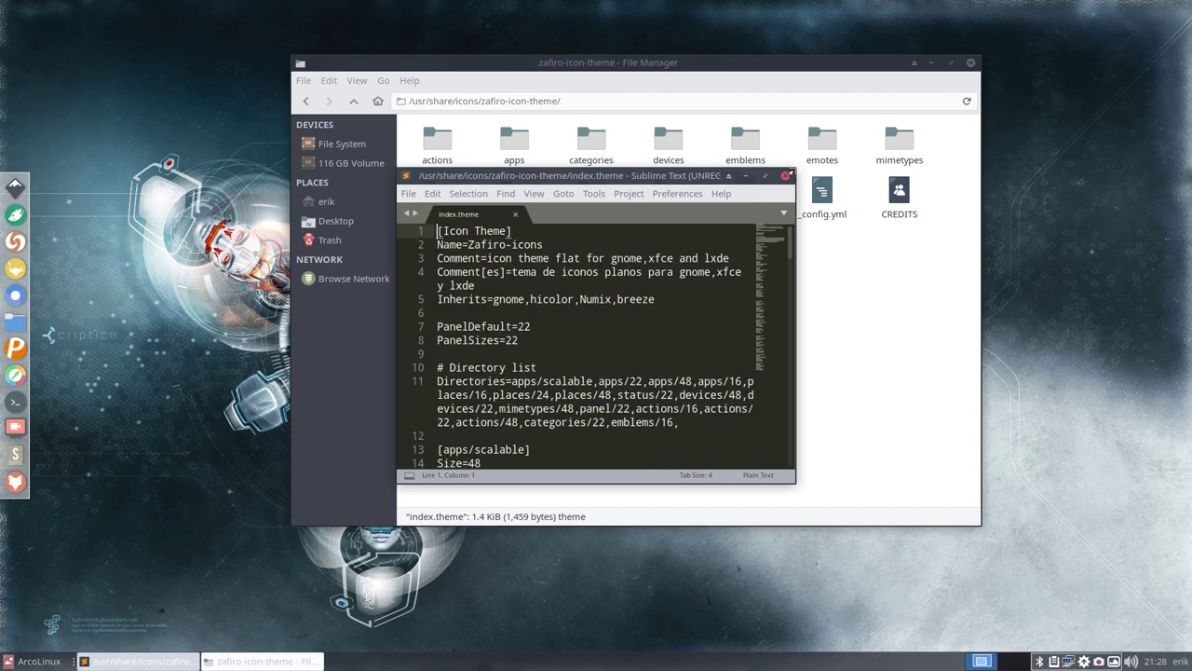
pyautogui.moveTo(795, 169); pyautogui.dragTo(1028, 99)
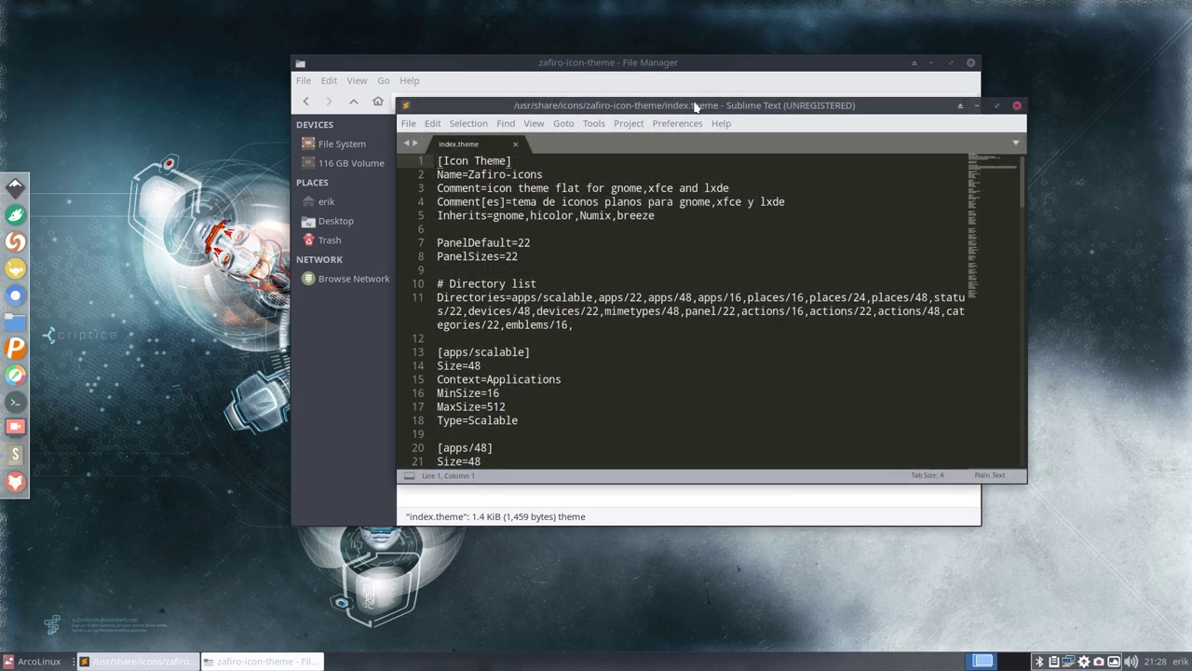
pyautogui.moveTo(694, 105); pyautogui.dragTo(624, 178)
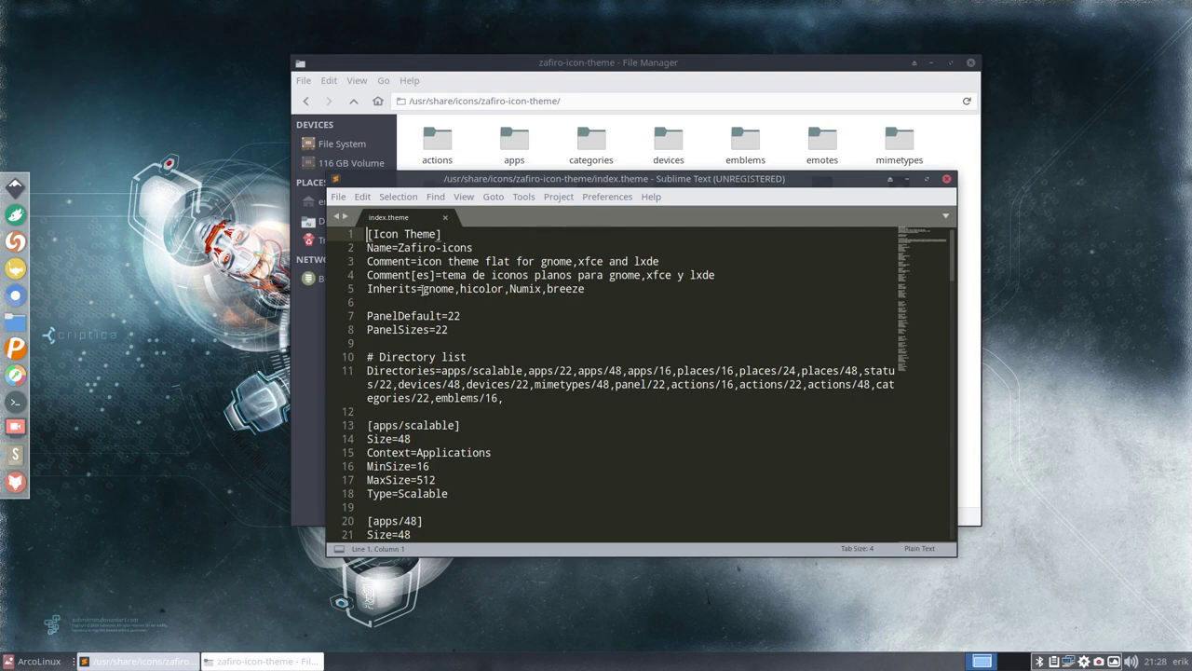
# - Examine the Inherits line of index.theme, moving the editor window aside and back and selecting the inherited theme gnome
pyautogui.click(422, 288)
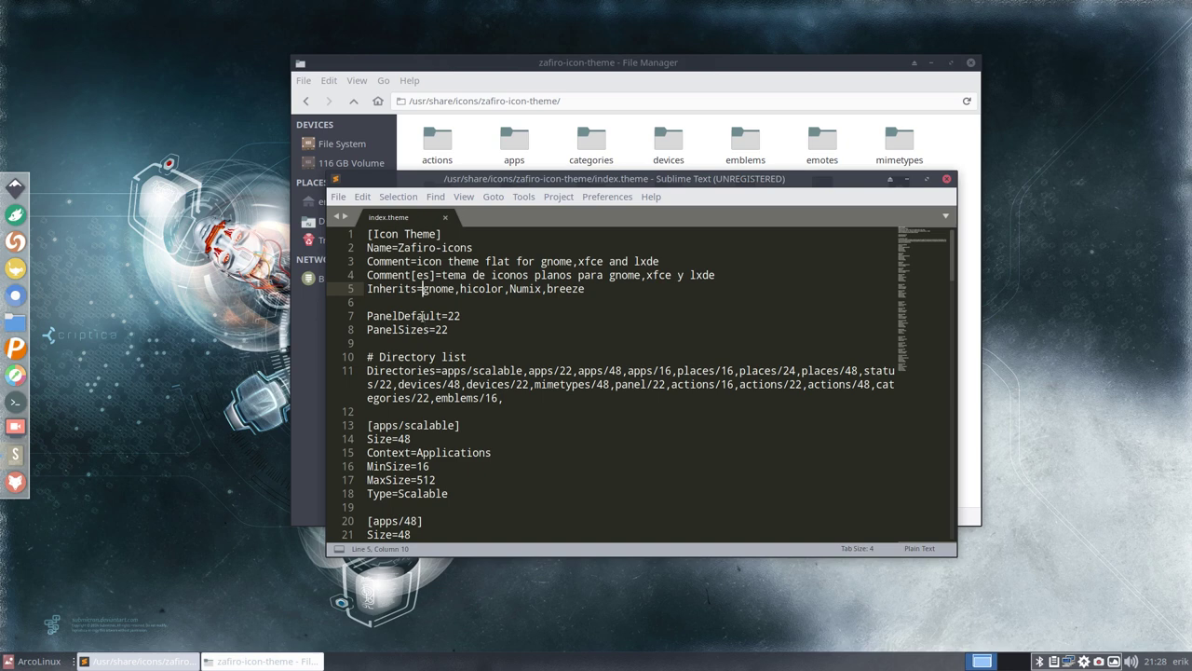
pyautogui.moveTo(588, 289); pyautogui.dragTo(422, 289)
pyautogui.click(465, 321)
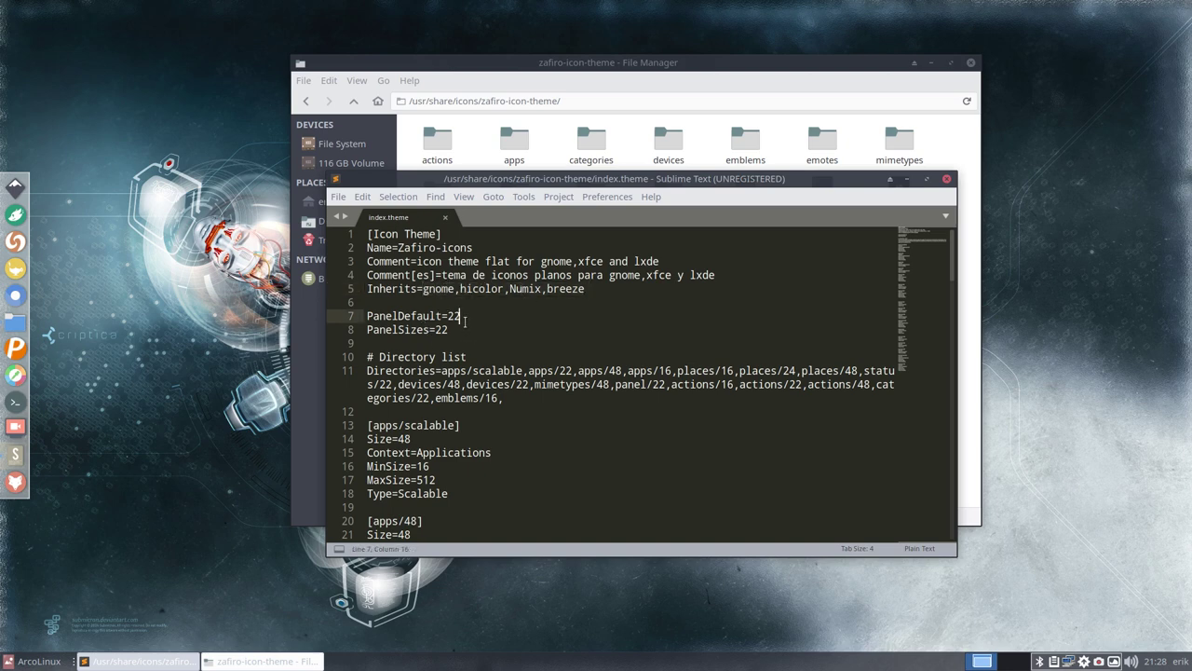
pyautogui.moveTo(601, 180); pyautogui.dragTo(690, 346)
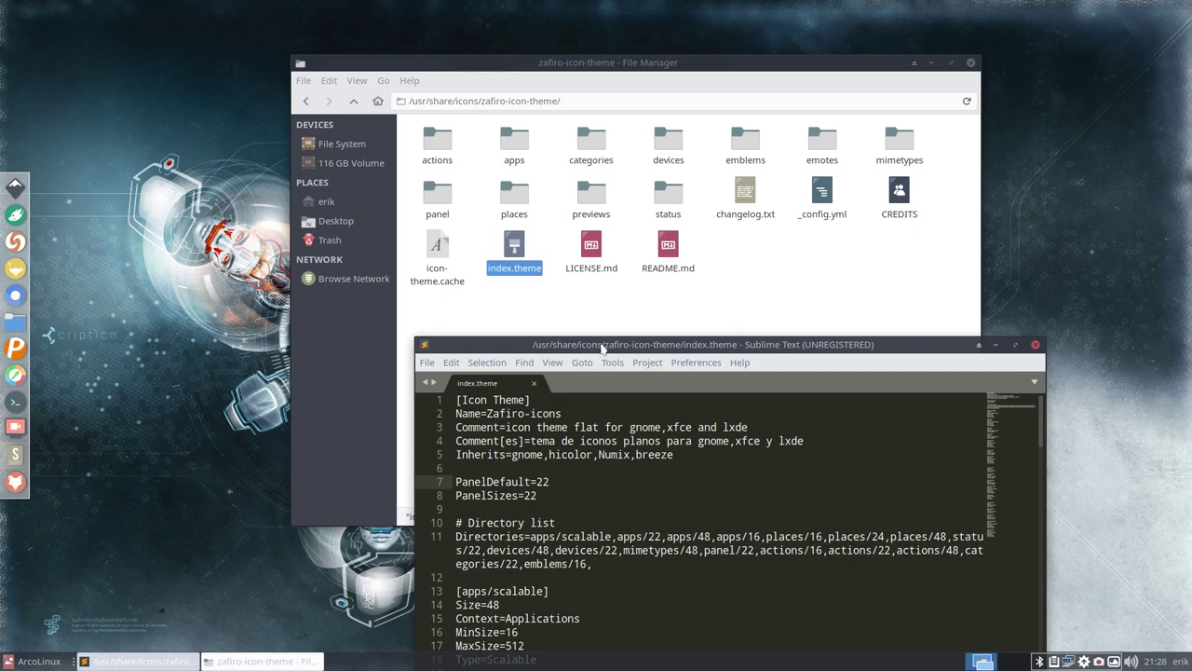
pyautogui.moveTo(604, 348); pyautogui.dragTo(485, 154)
pyautogui.doubleClick(396, 264)
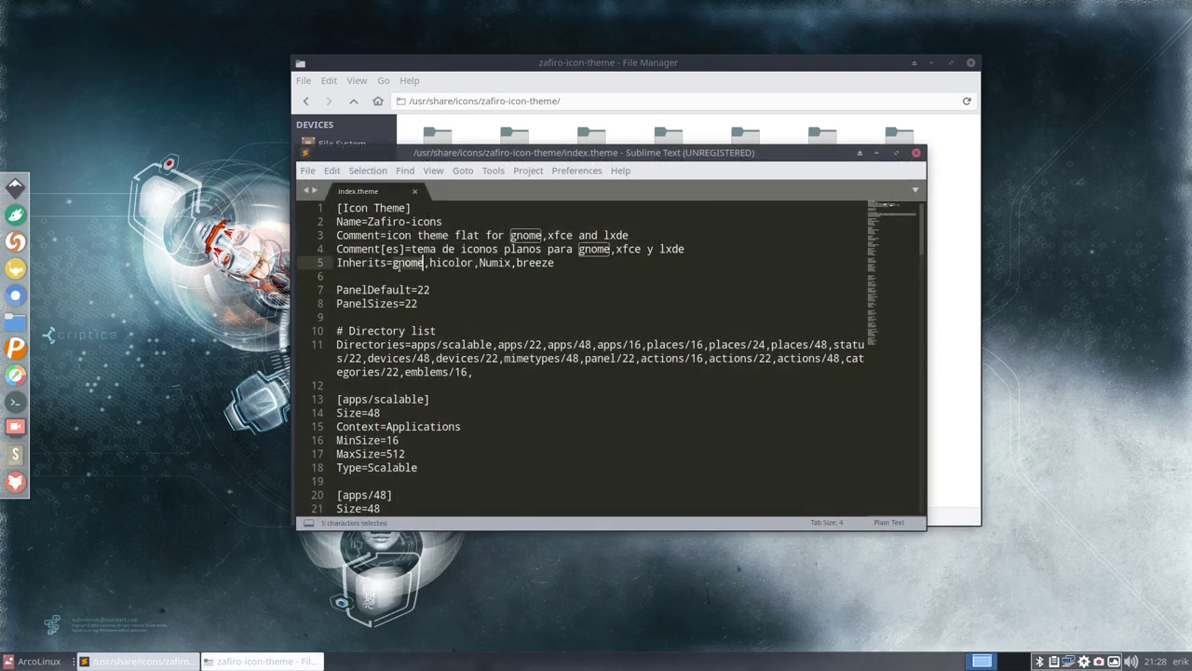
# - Move the editor window aside, look inside the gnome folder in /usr/share/icons, and return to the icons folder
pyautogui.moveTo(508, 157); pyautogui.dragTo(633, 322)
pyautogui.click(354, 102)
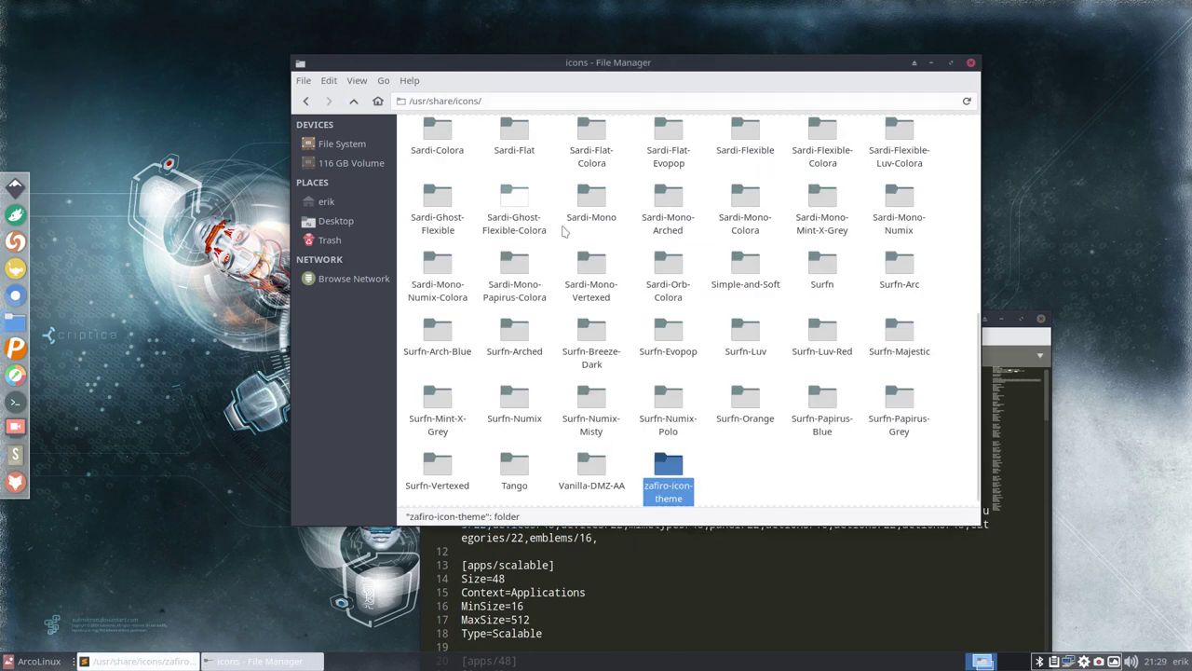
pyautogui.scroll(10, 625, 265)
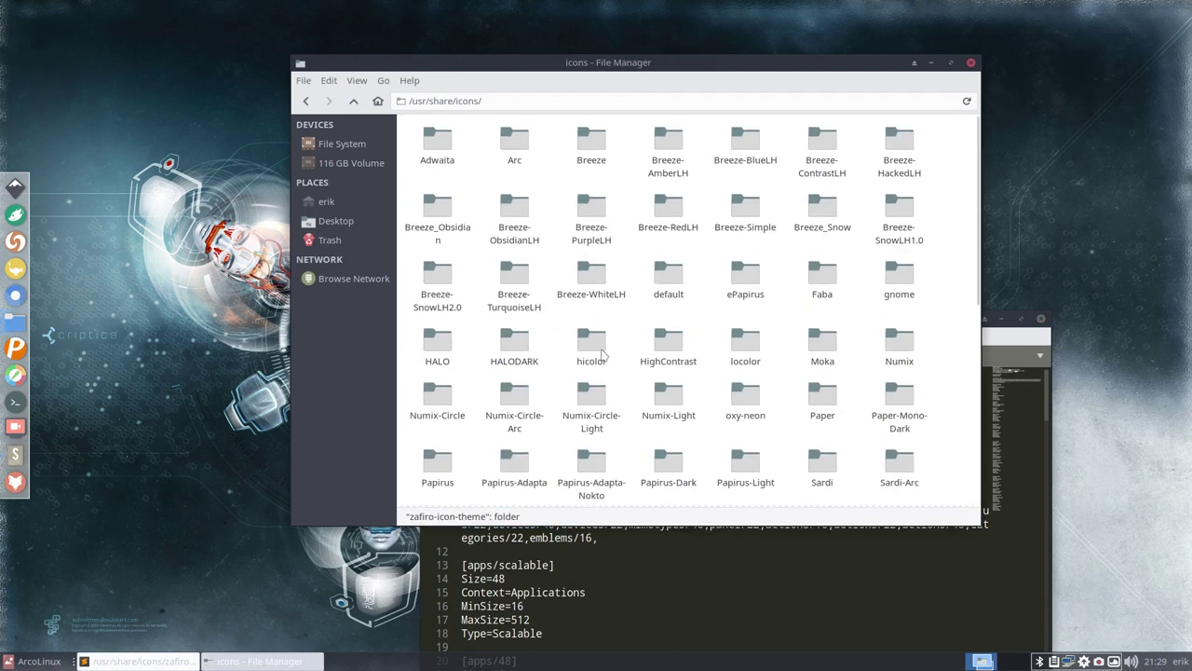
pyautogui.doubleClick(899, 279)
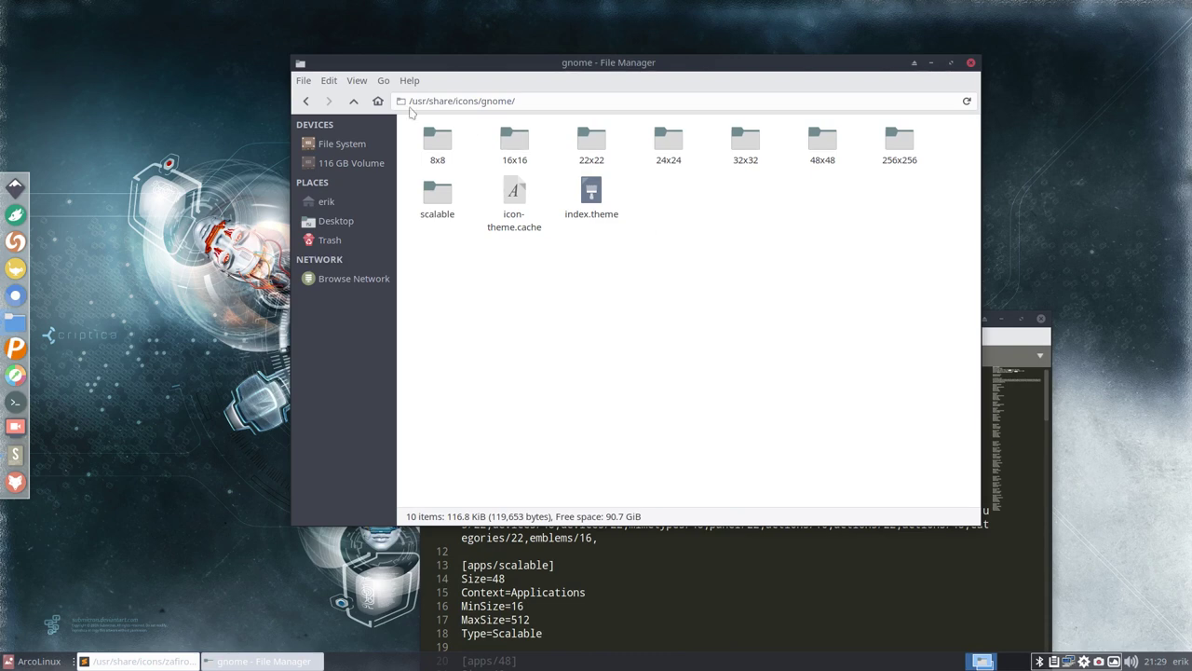
pyautogui.click(354, 101)
# - Locate the inherited themes hicolor and Numix from index.theme among the folders in /usr/share/icons
pyautogui.click(645, 580)
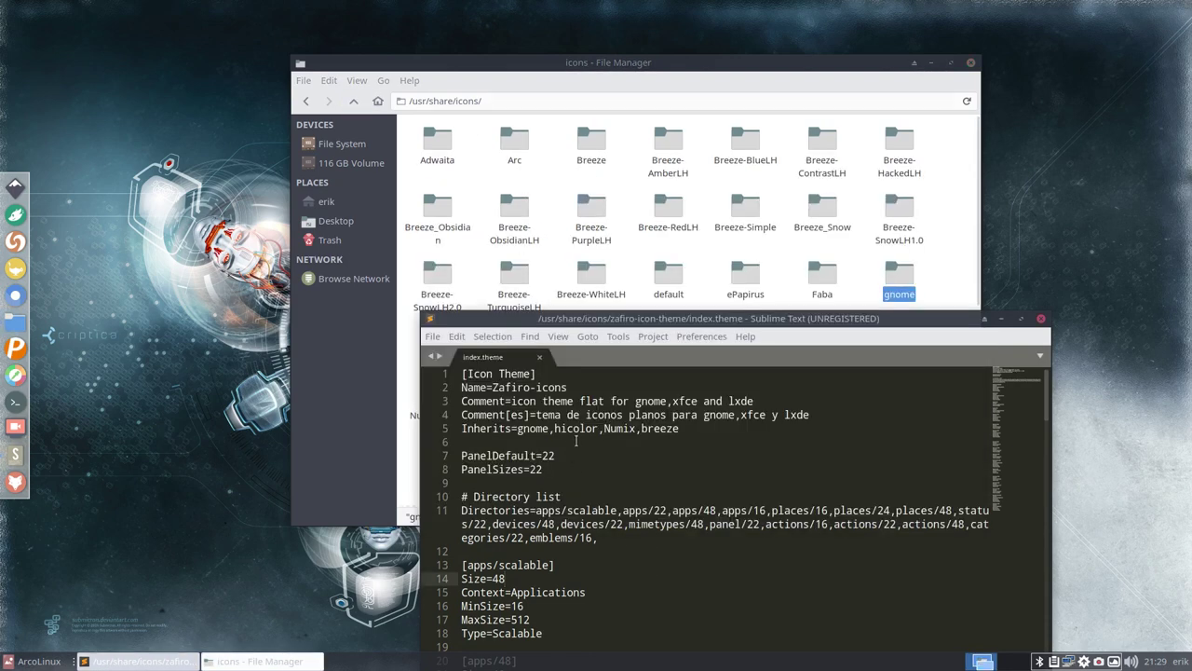
pyautogui.doubleClick(577, 428)
pyautogui.scroll(-2, 738, 256)
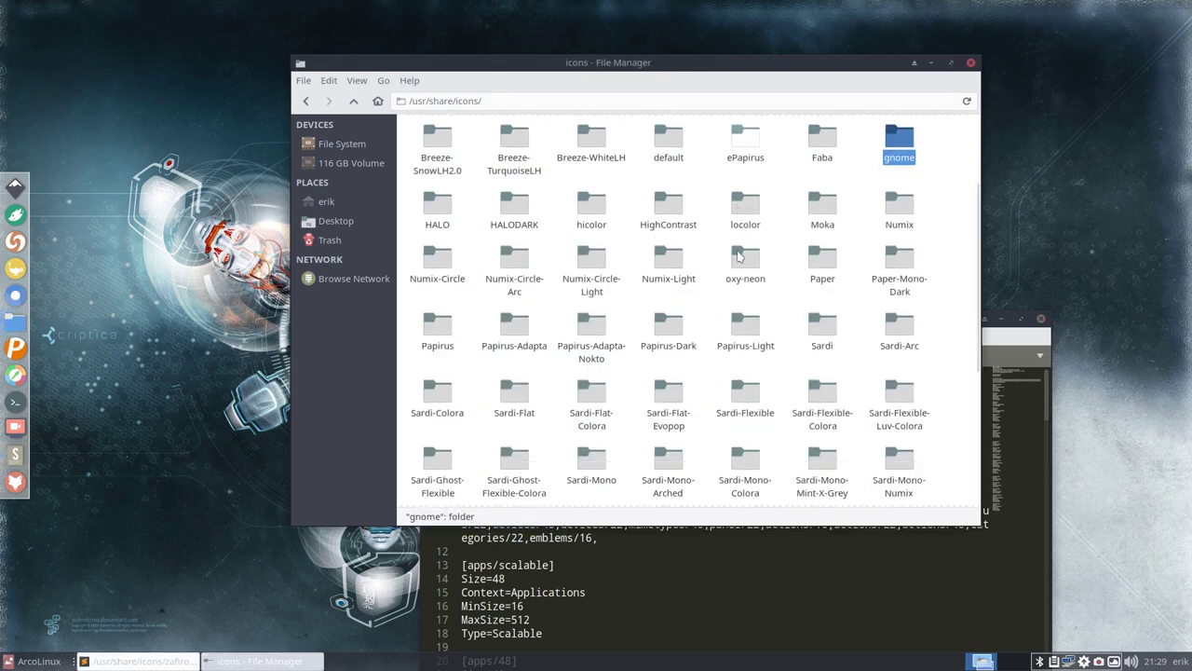
pyautogui.click(606, 212)
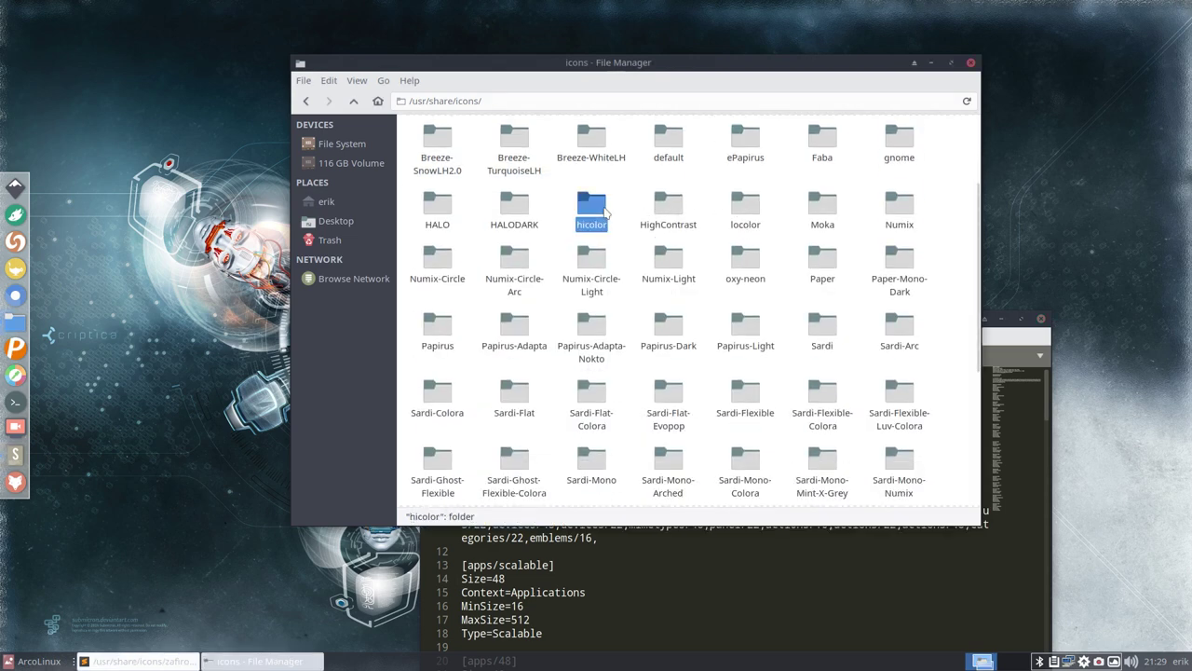
pyautogui.hotkey('alt', 'Tab')
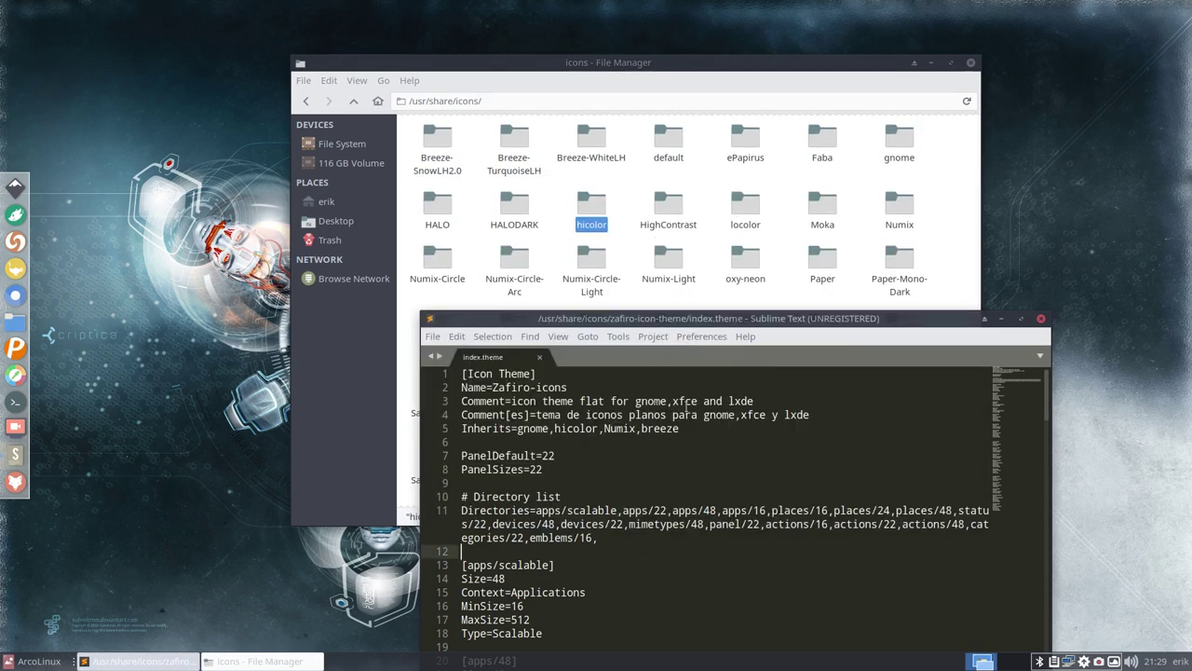
pyautogui.click(624, 429)
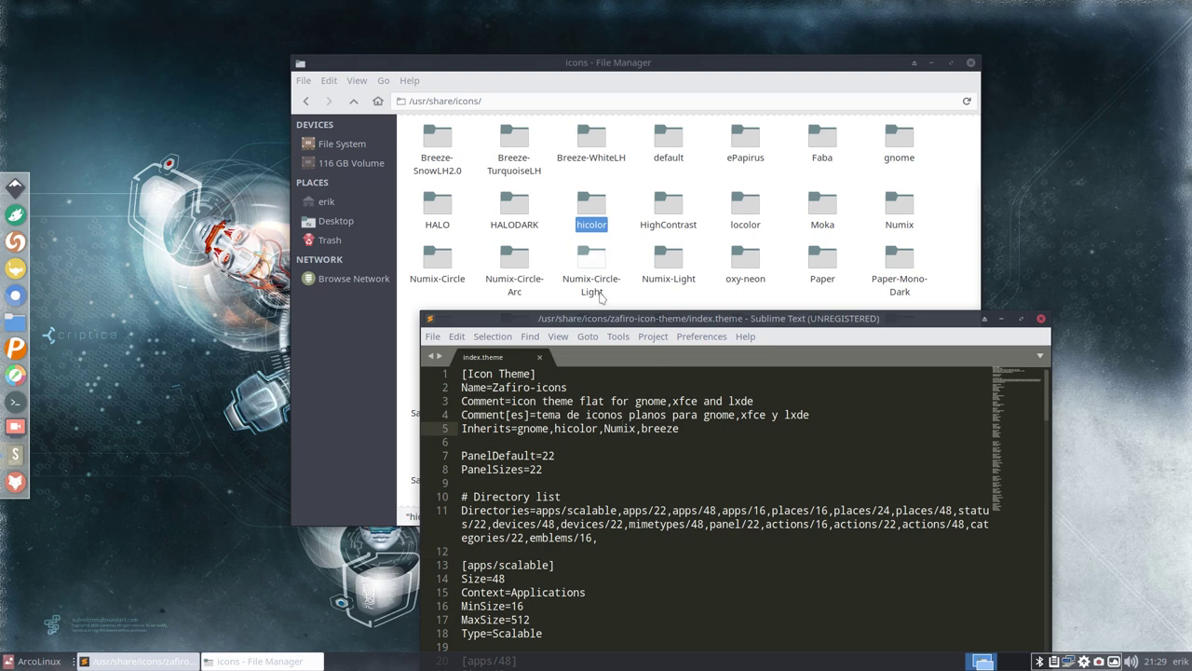
pyautogui.click(909, 207)
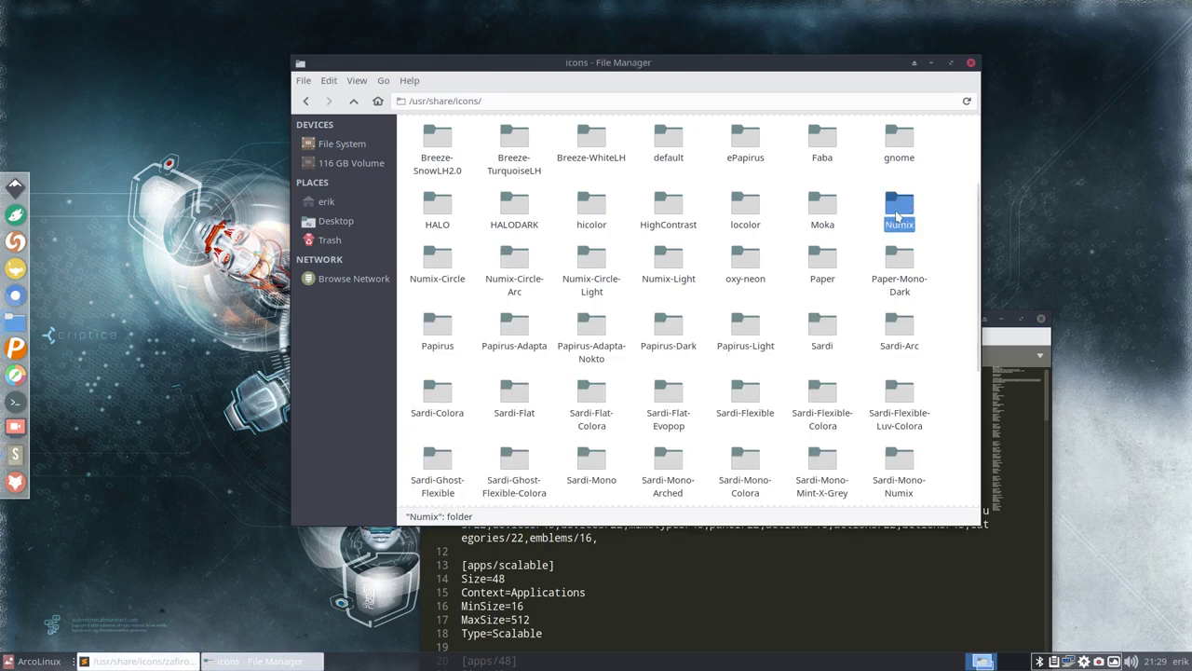
# - Look for the folder of the inherited theme breeze in /usr/share/icons and return to index.theme
pyautogui.click(691, 589)
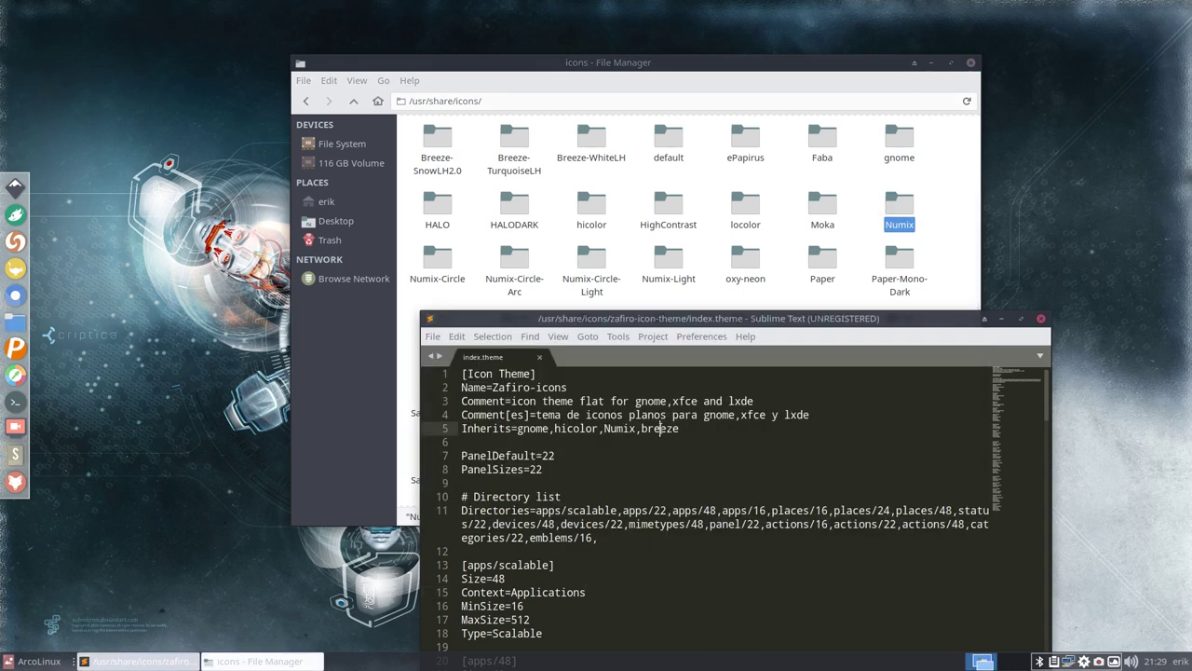
pyautogui.click(564, 237)
pyautogui.scroll(3, 564, 236)
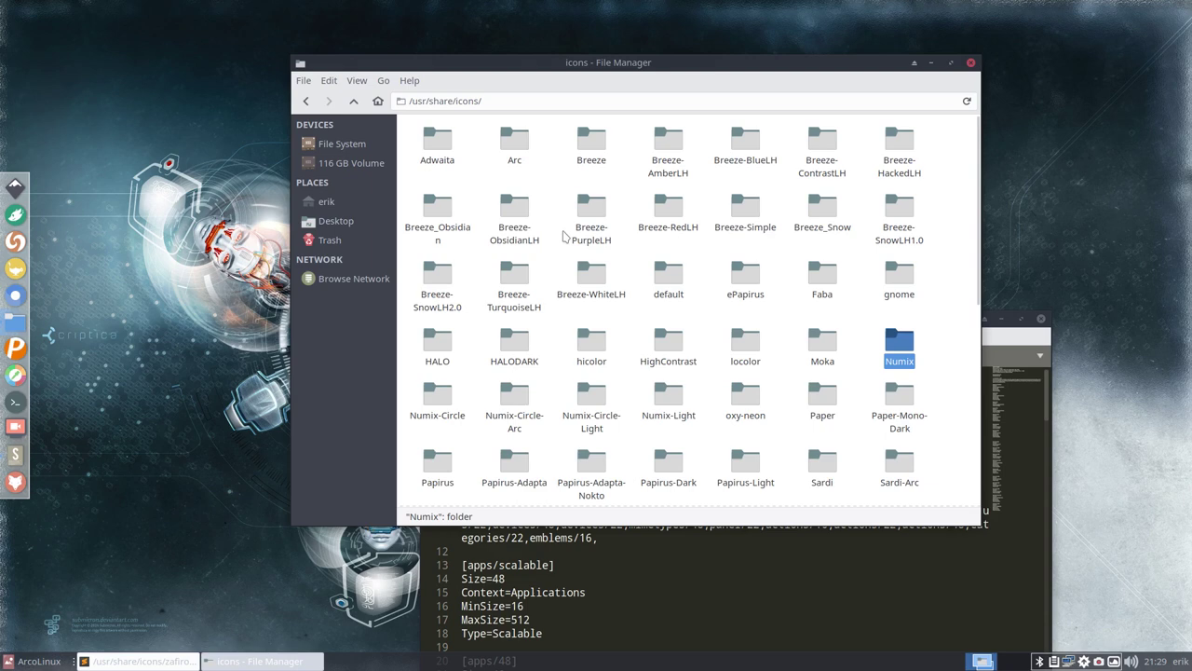
pyautogui.click(606, 182)
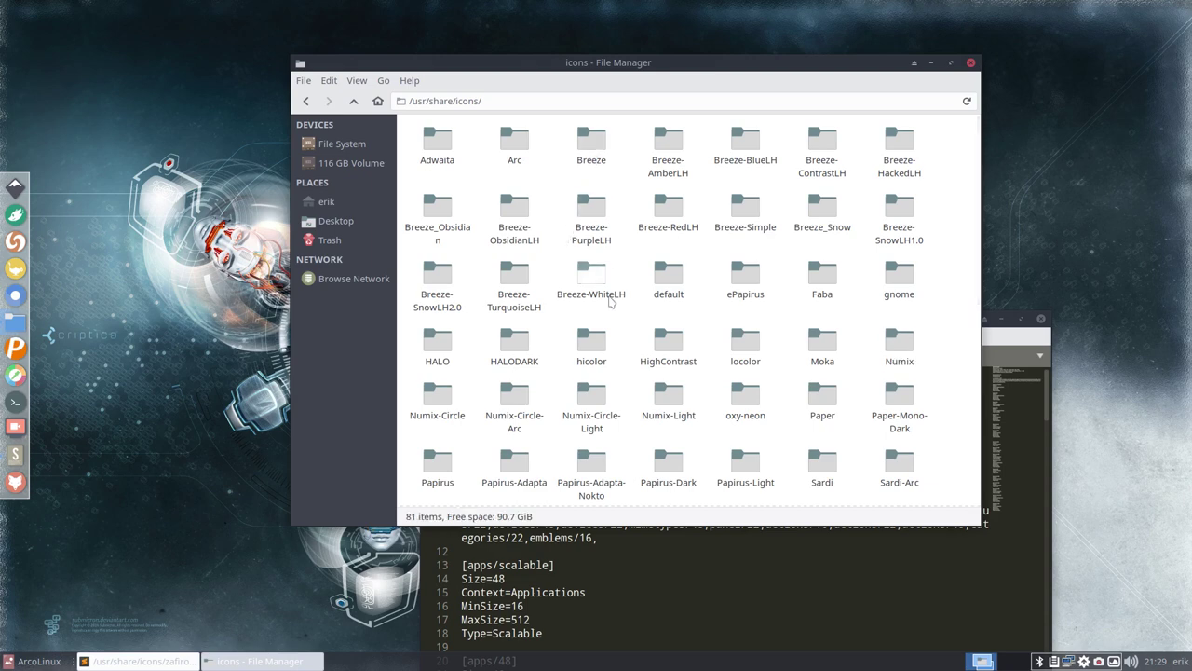
pyautogui.click(636, 590)
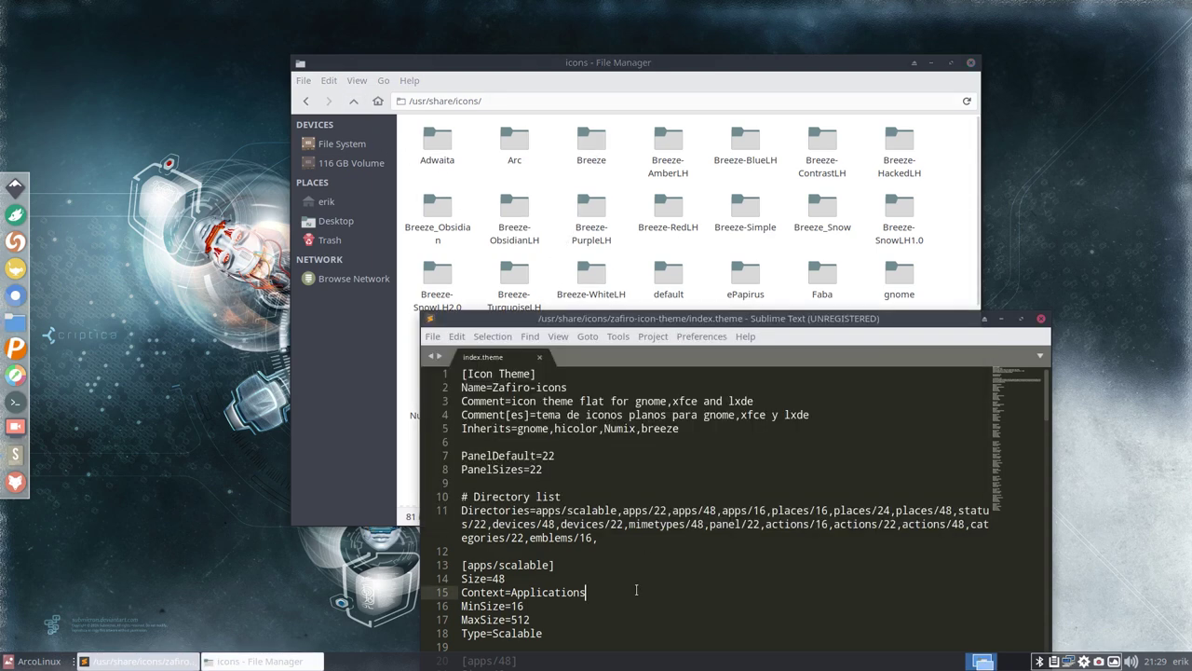
# - Tile the file manager and the index.theme editor side by side and select the Surfn folder
pyautogui.moveTo(593, 62); pyautogui.dragTo(3, 200)
pyautogui.moveTo(649, 320); pyautogui.dragTo(1178, 330)
pyautogui.scroll(-5, 428, 463)
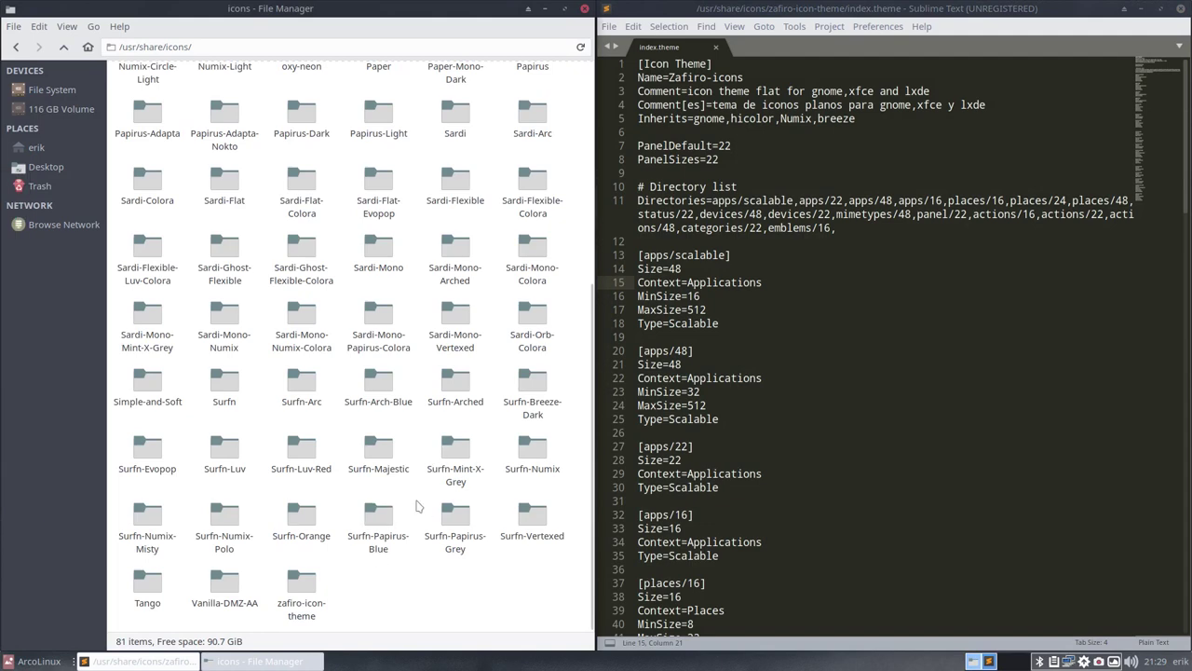
pyautogui.click(227, 391)
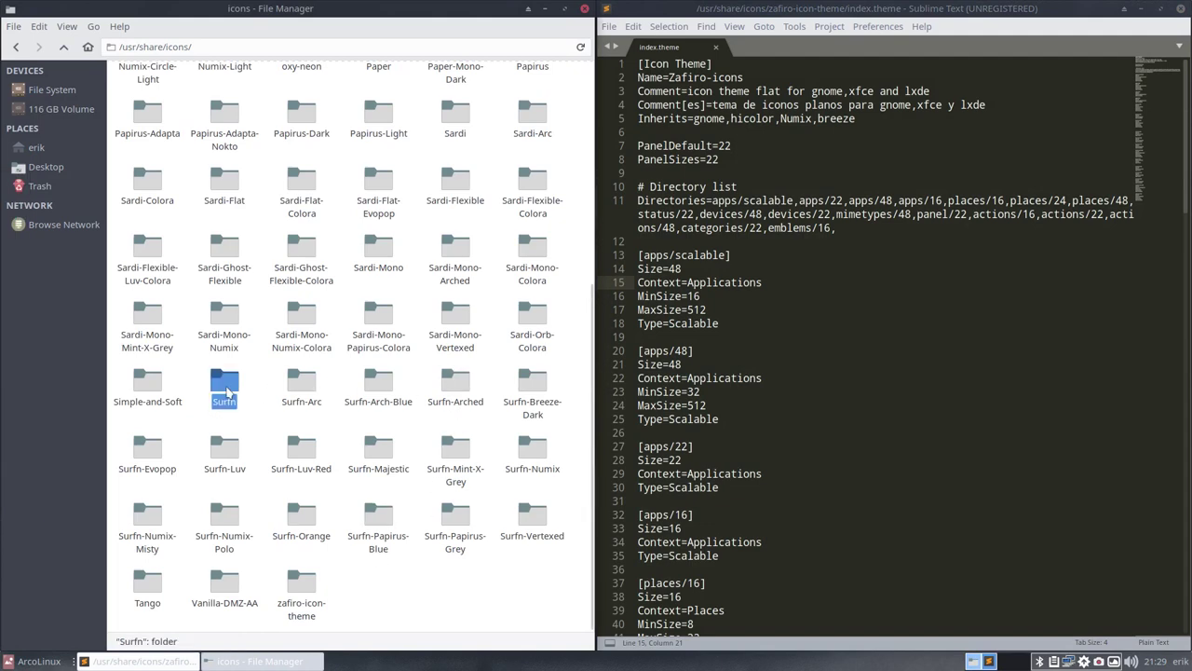
# - Search for surfn with yay in a new terminal, highlight the package name surfn-icons-git, and close the terminal
pyautogui.hotkey('ctrl', 'alt', 't')
pyautogui.write('yay s')
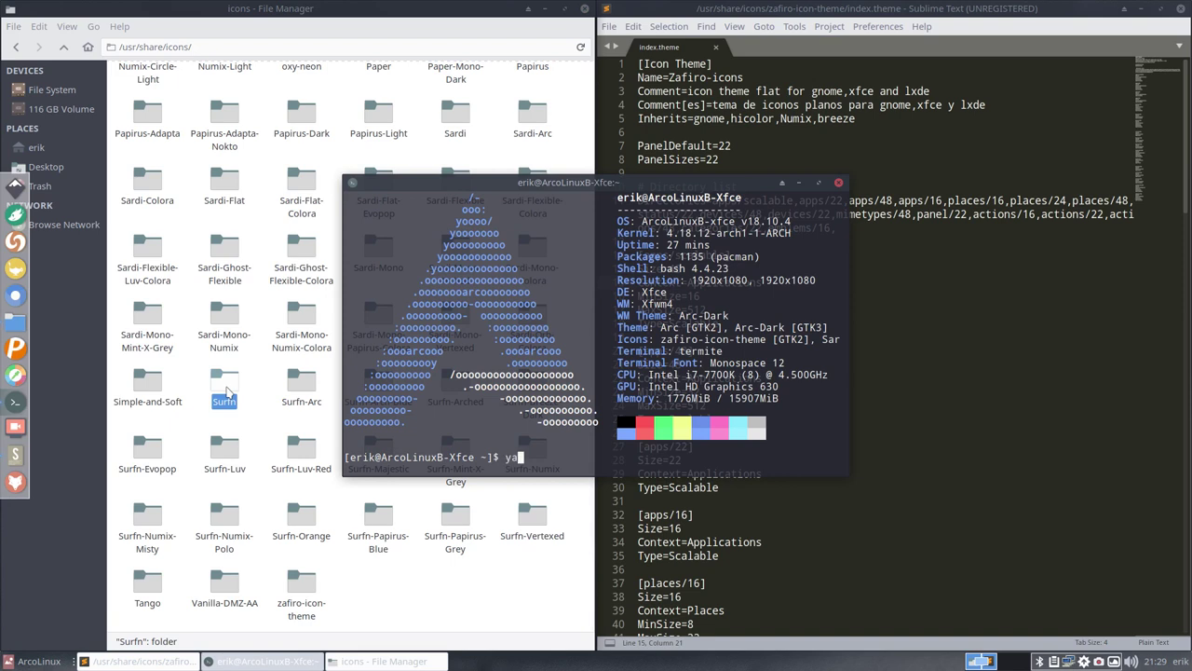
pyautogui.write('urfn')
pyautogui.press('Return')
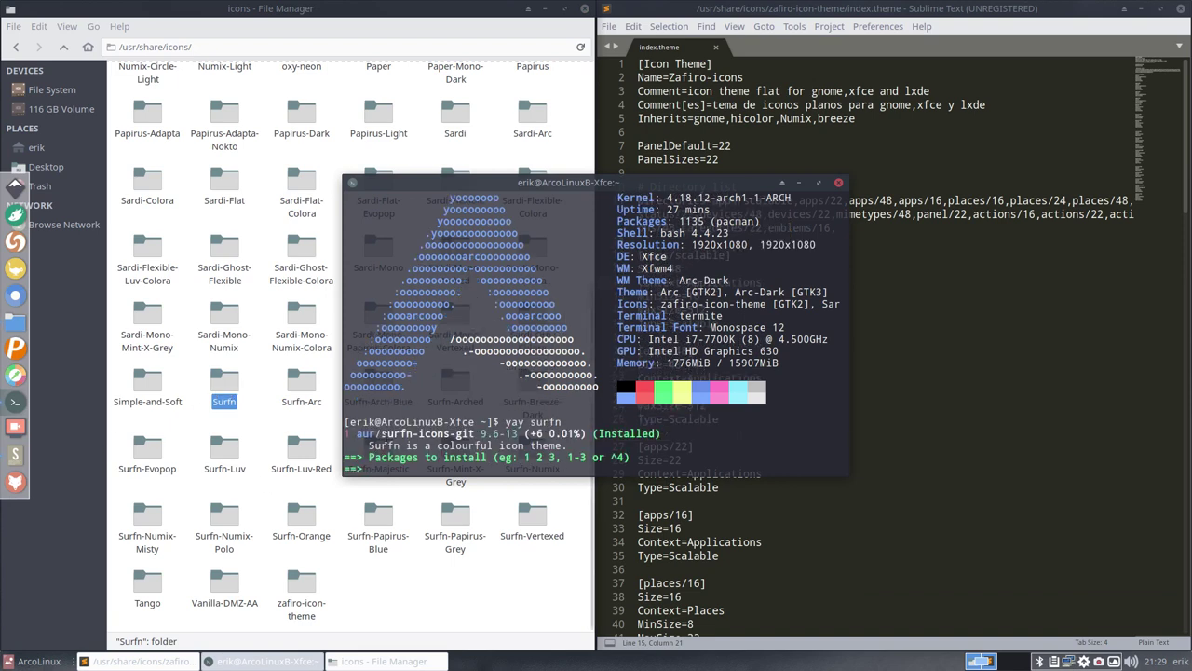
pyautogui.moveTo(385, 434); pyautogui.dragTo(475, 434)
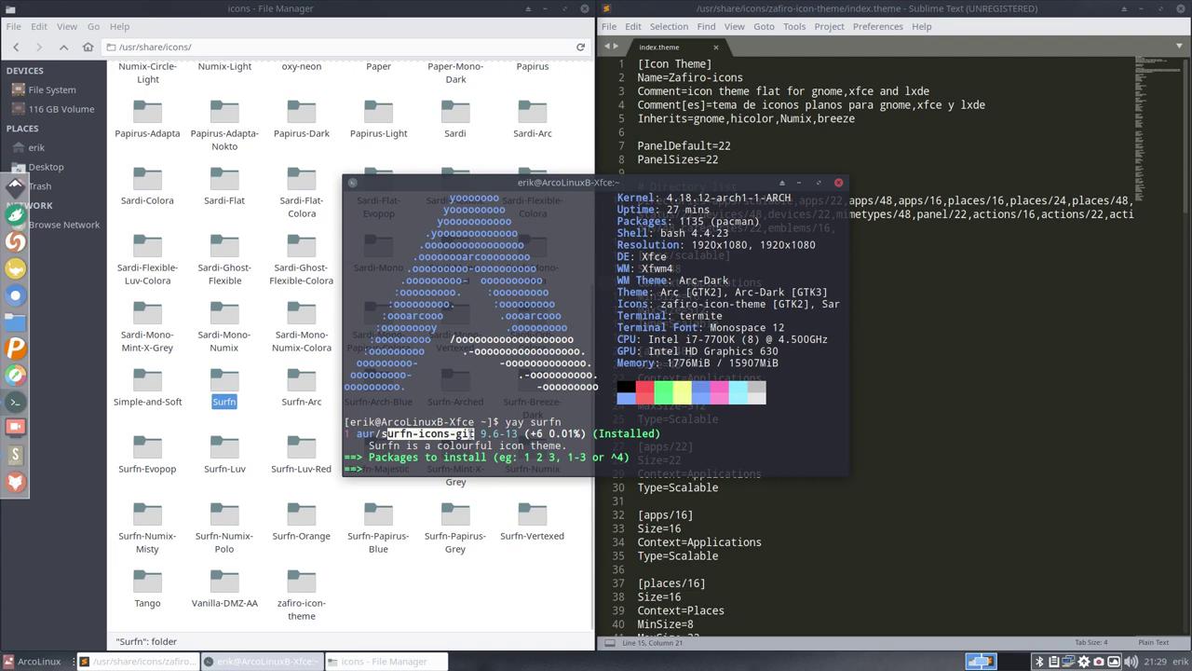
pyautogui.click(838, 183)
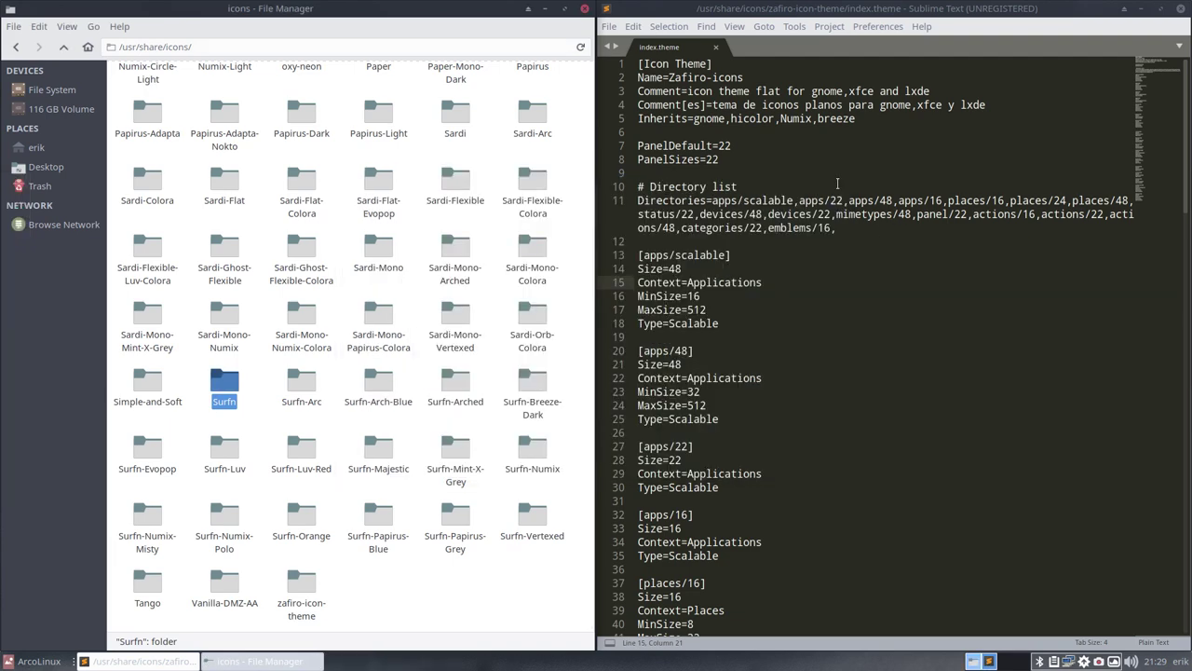
# - Add Surfn as the first theme in the Inherits line of index.theme
pyautogui.click(794, 368)
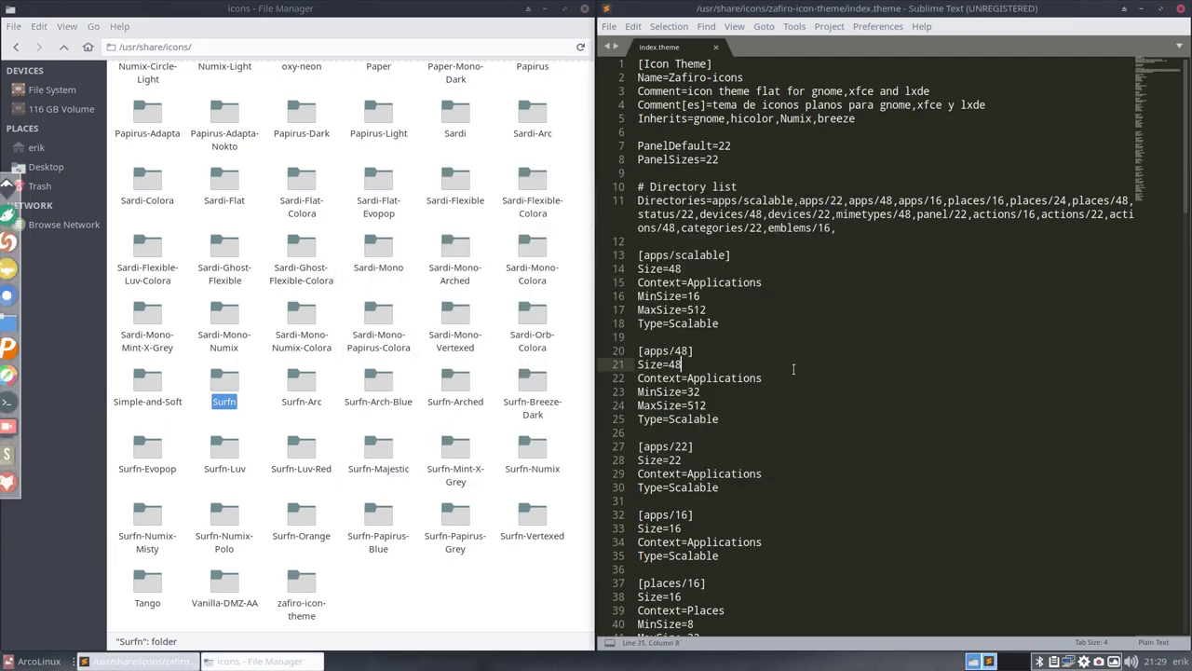
pyautogui.click(692, 119)
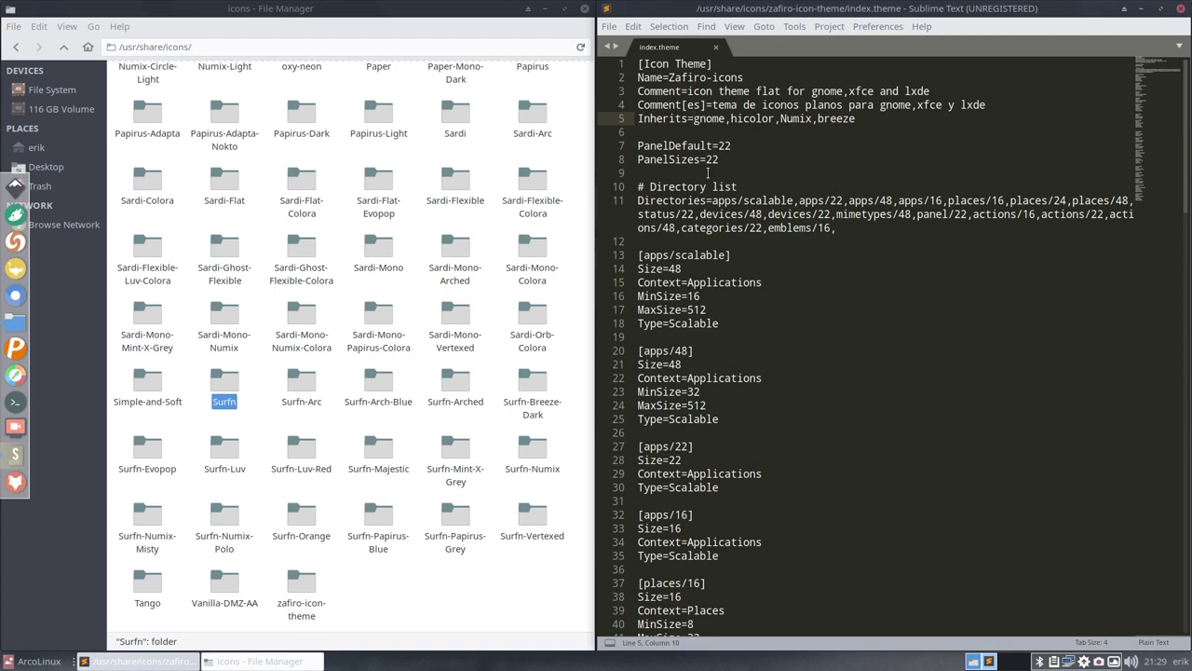
pyautogui.write('Sur')
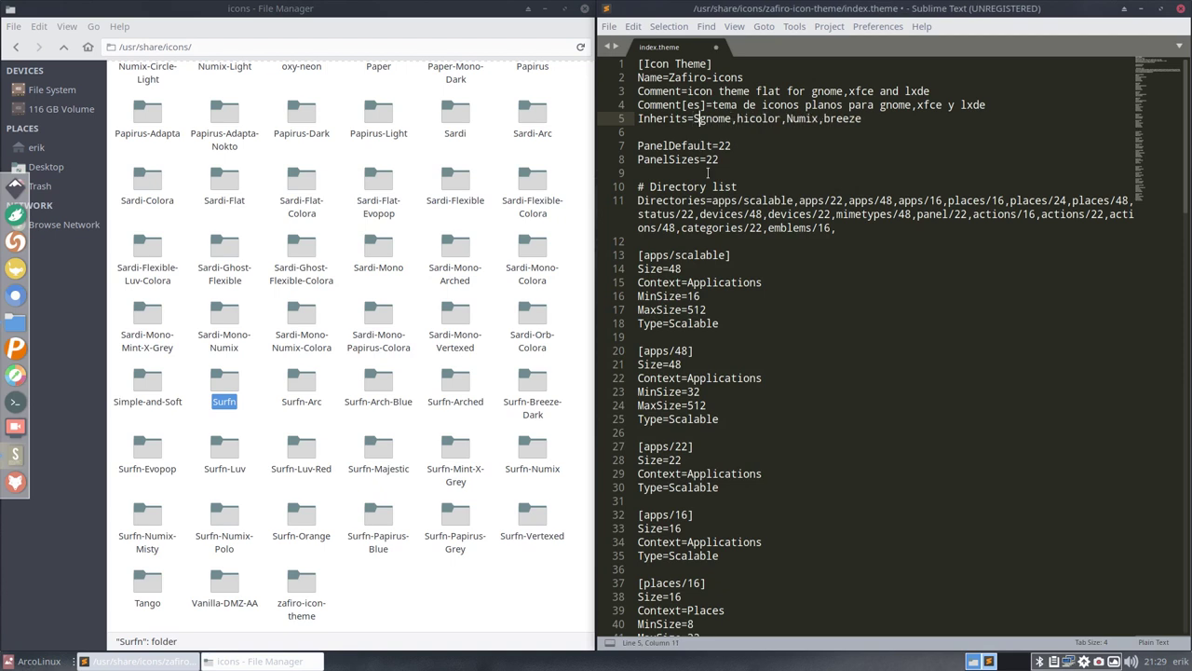
pyautogui.write('fn')
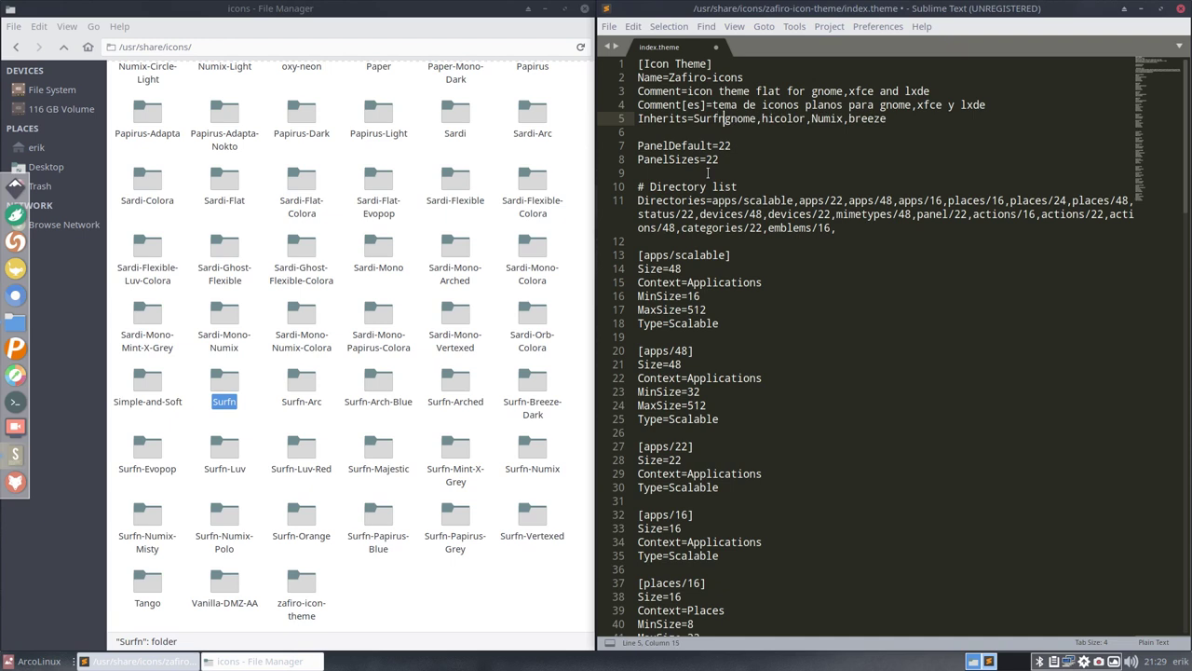
pyautogui.write(',')
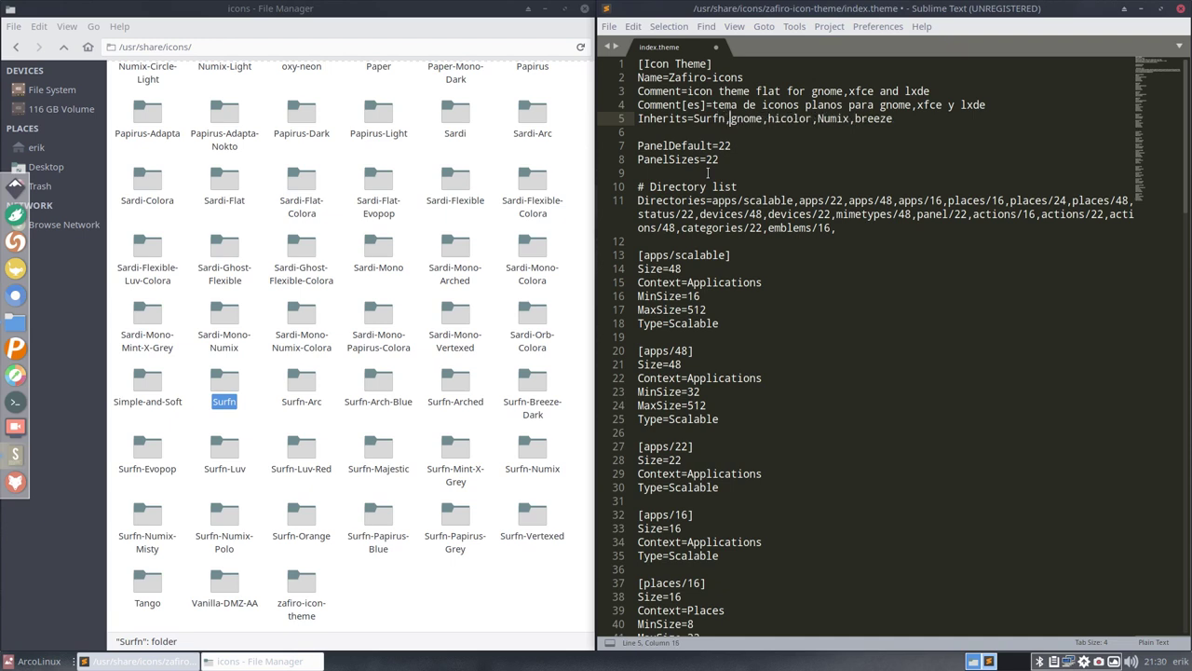
# - Examine the icons in the categories of the application menu, including Internet, Development and All, and close the menu
pyautogui.click(222, 410)
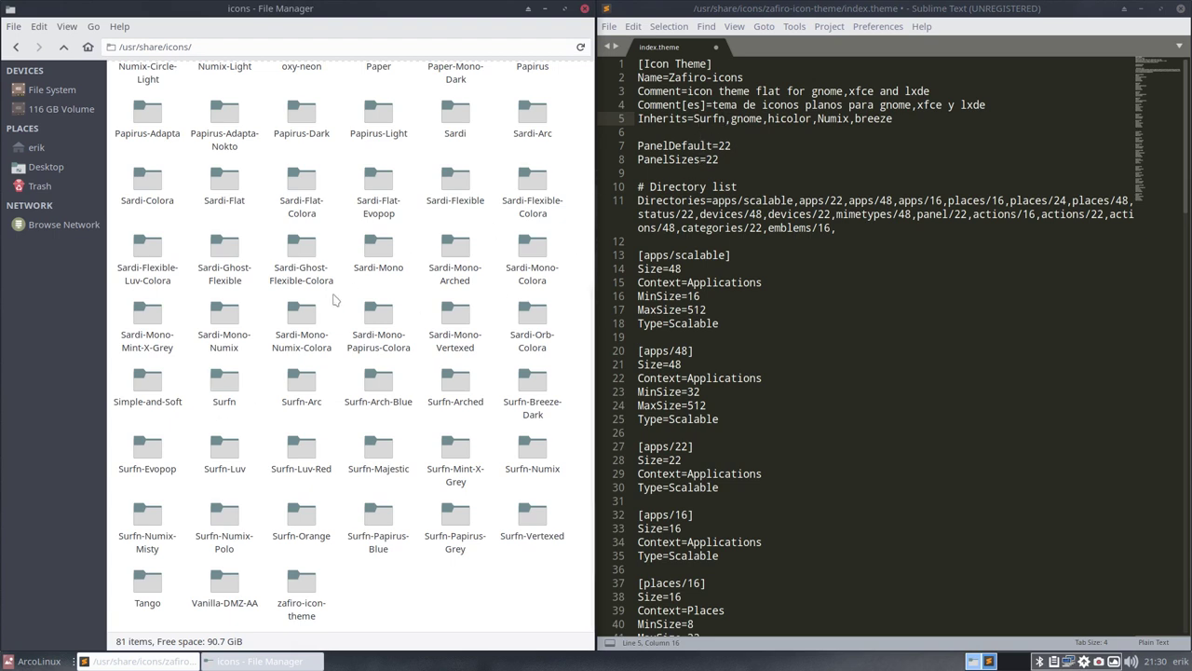
pyautogui.scroll(3, 327, 346)
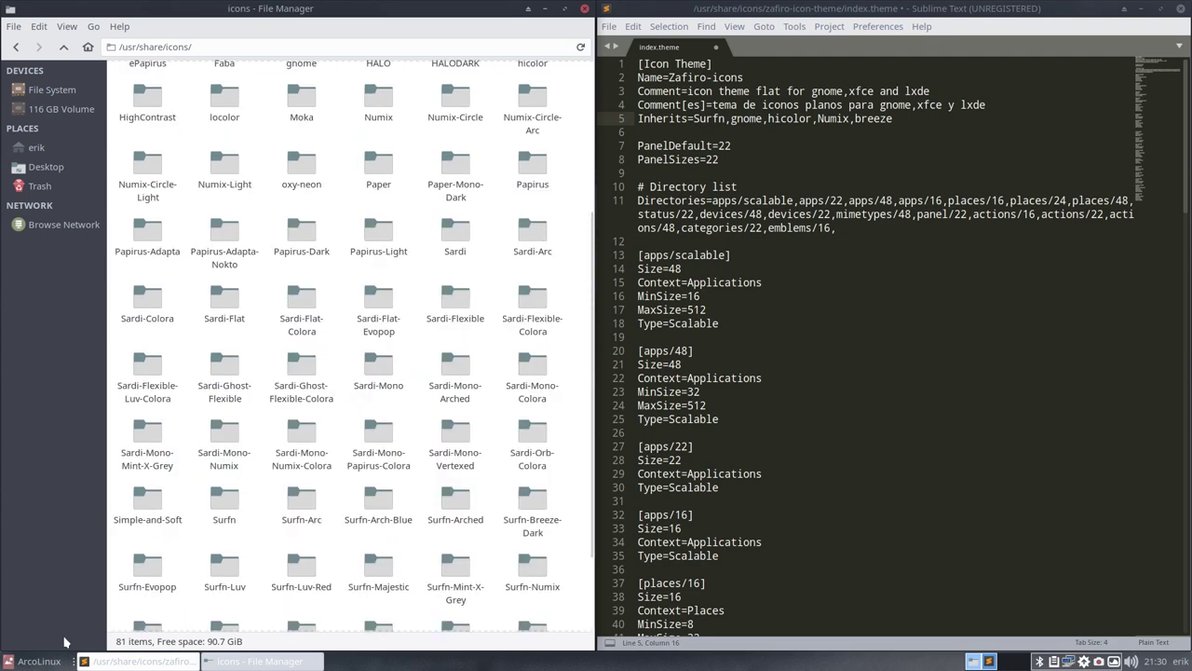
pyautogui.click(35, 660)
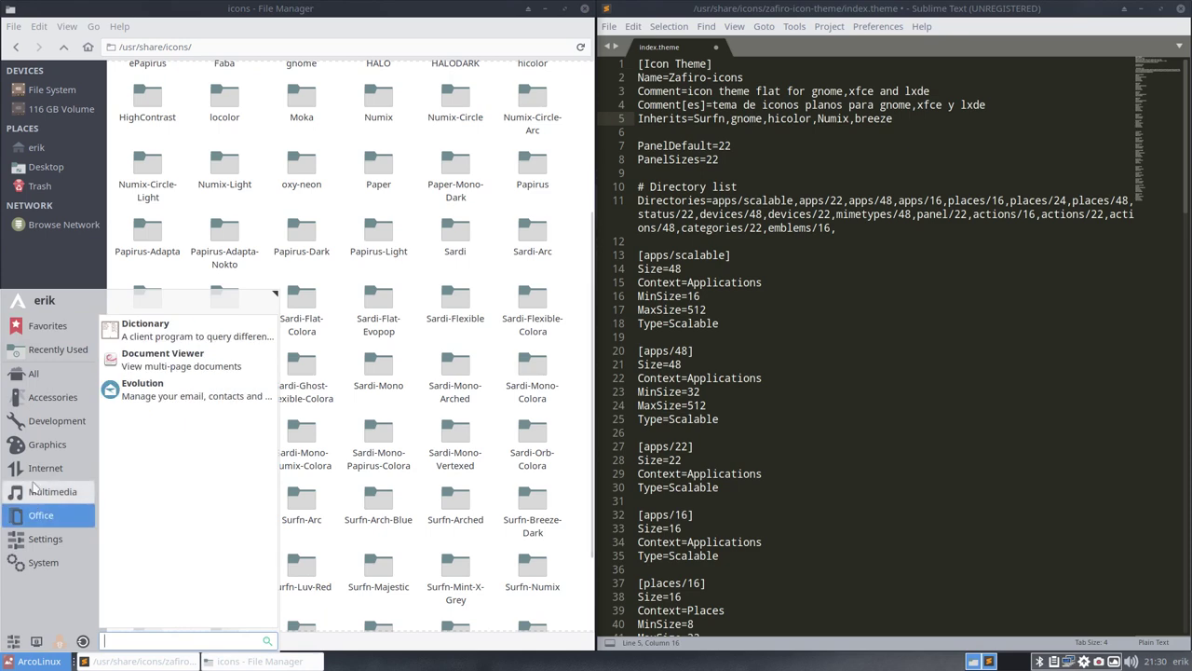
pyautogui.moveTo(51, 425)
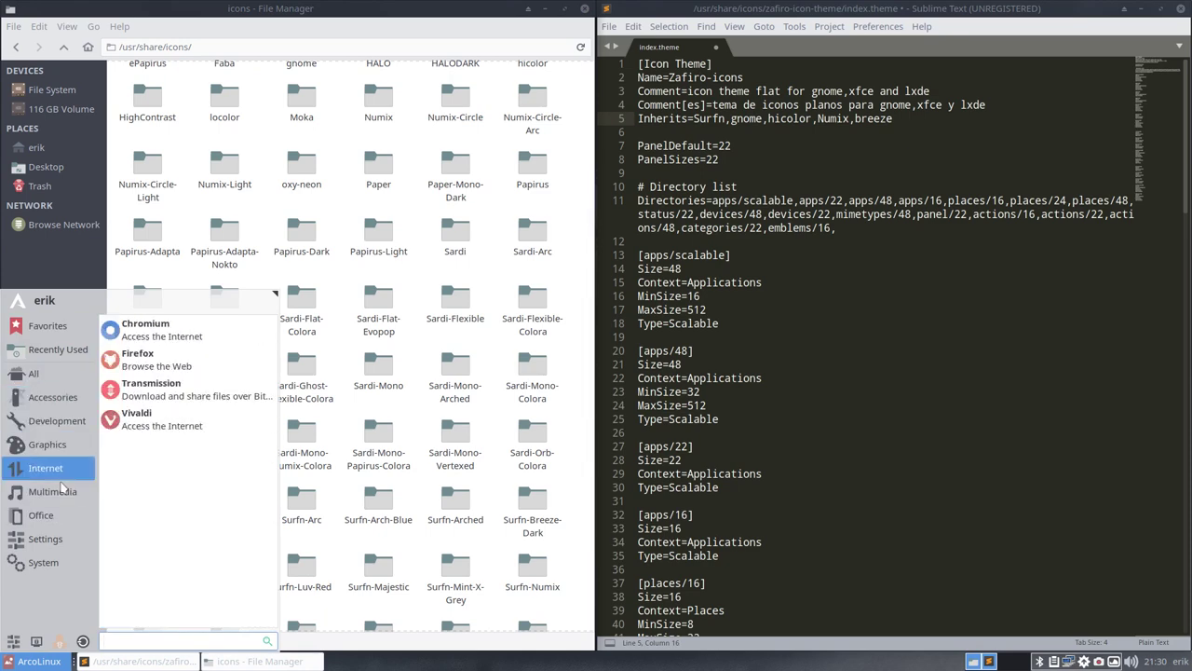
pyautogui.moveTo(62, 522)
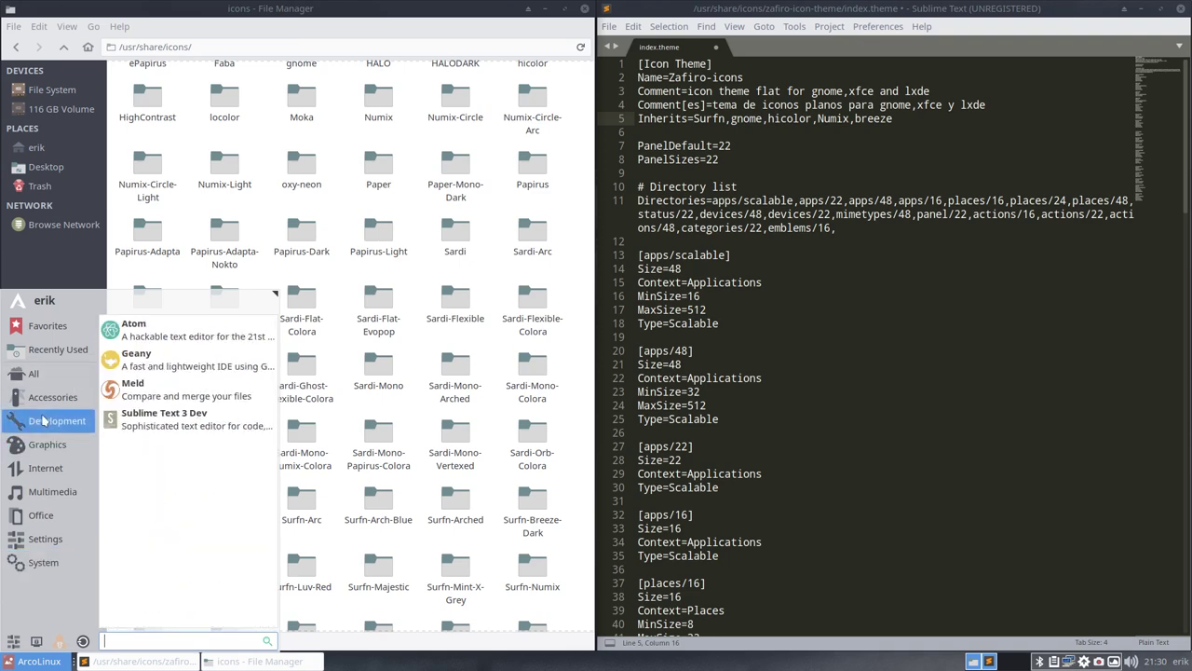
pyautogui.moveTo(50, 393)
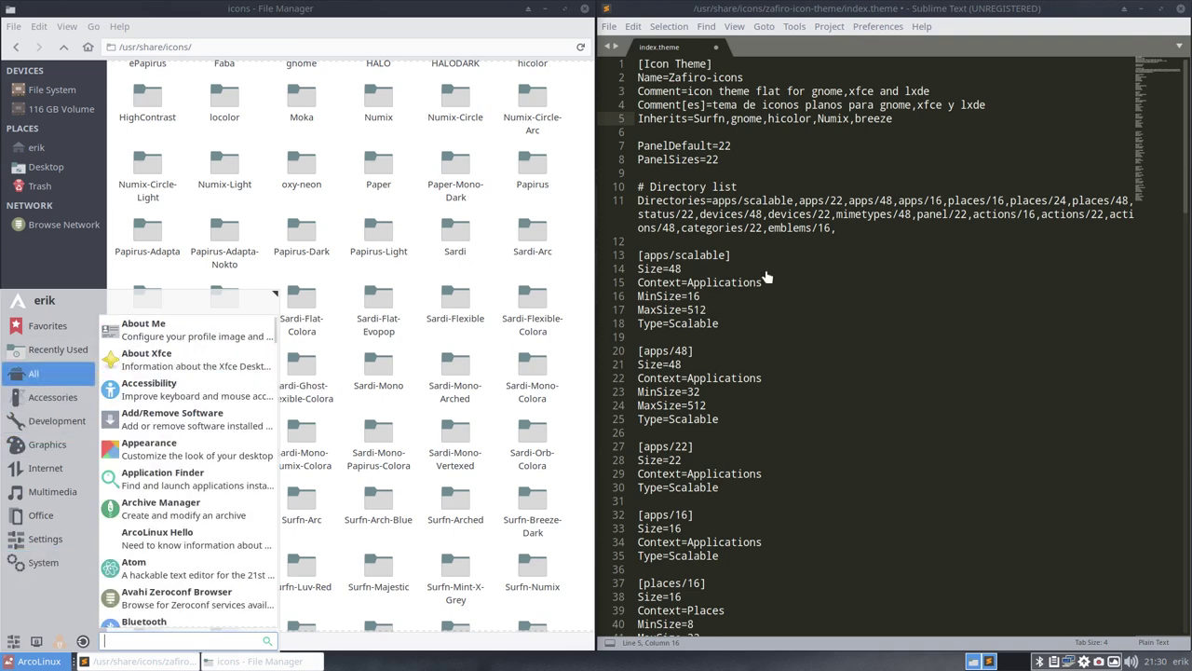
pyautogui.click(733, 121)
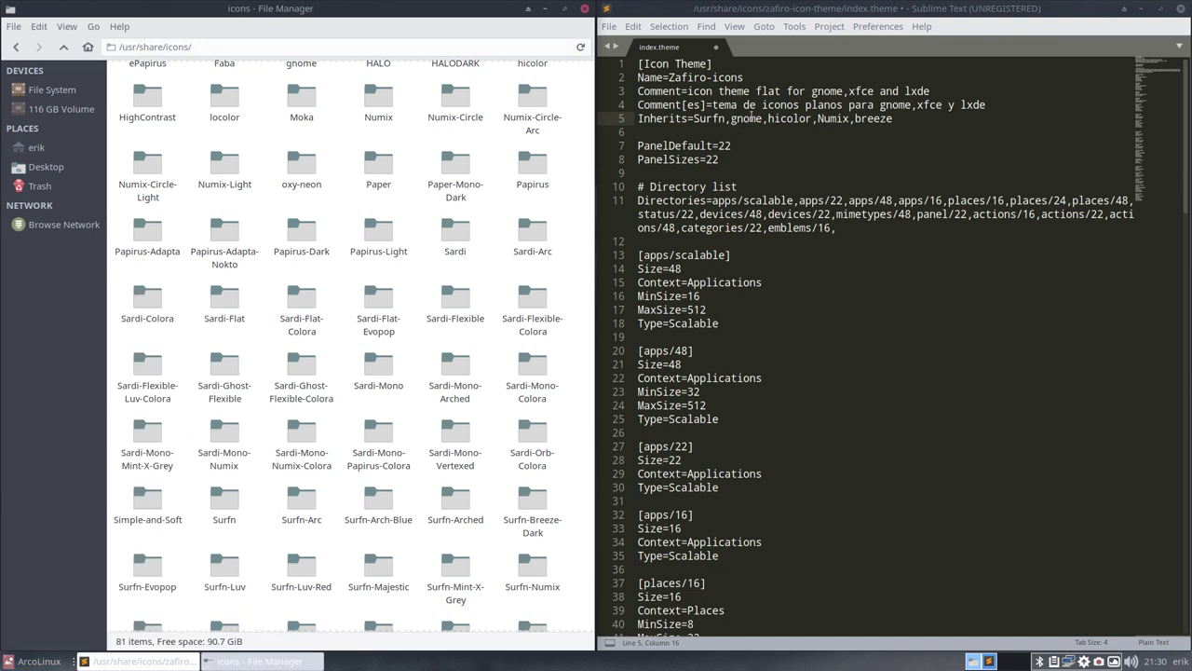
# - Copy the theme name Numix and insert it directly after Surfn in the Inherits line, followed by a comma
pyautogui.click(752, 118)
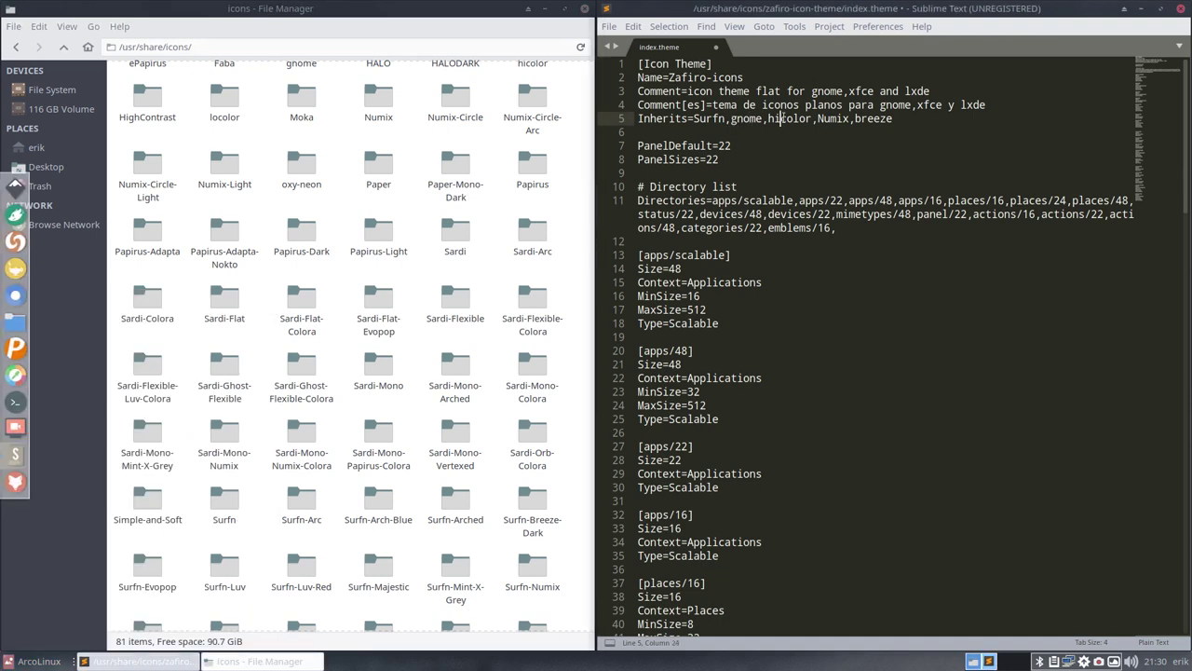
pyautogui.moveTo(817, 118); pyautogui.dragTo(849, 119)
pyautogui.hotkey('ctrl', 'c')
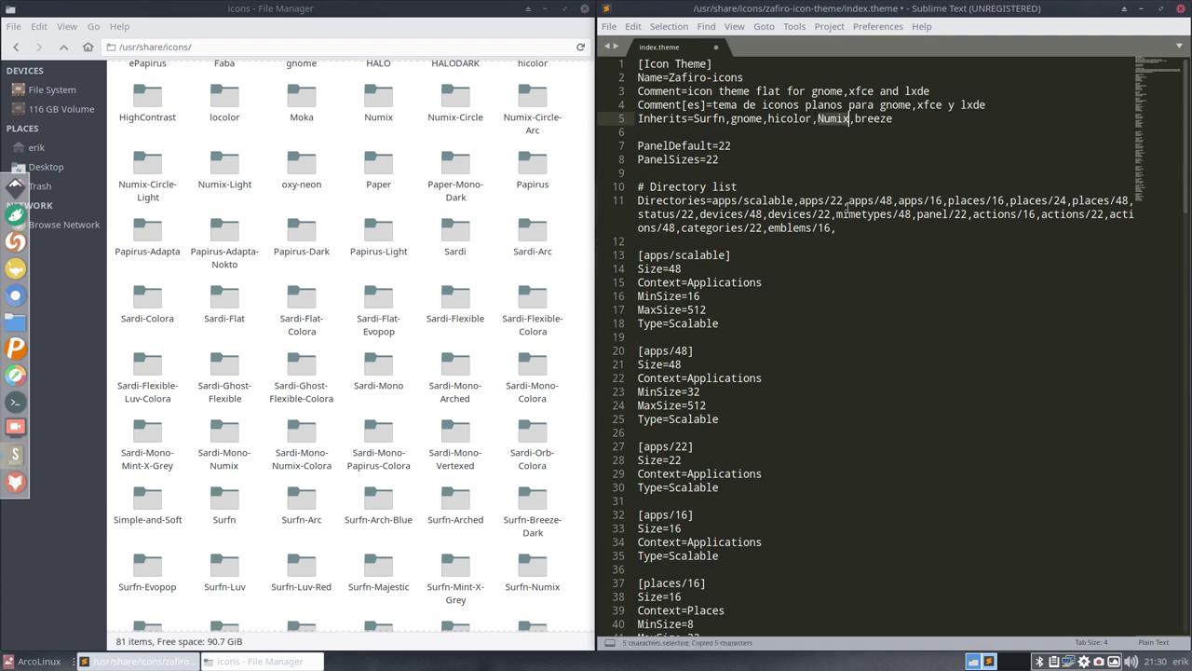
pyautogui.click(729, 119)
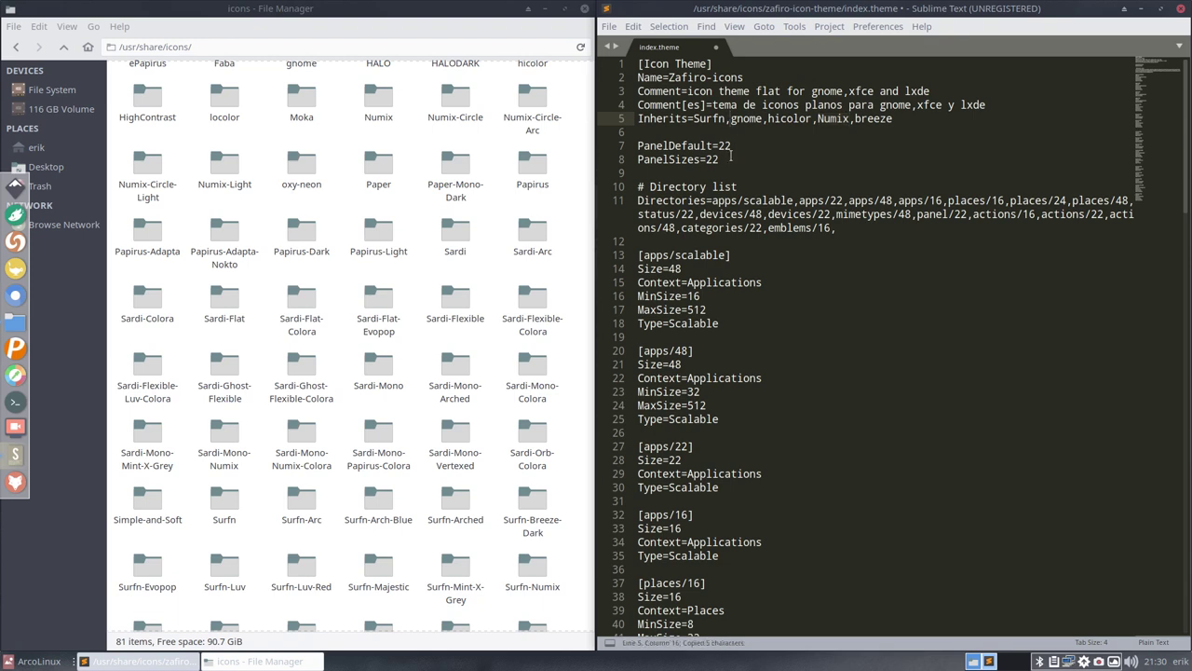
pyautogui.hotkey('ctrl', 'v')
pyautogui.write(',')
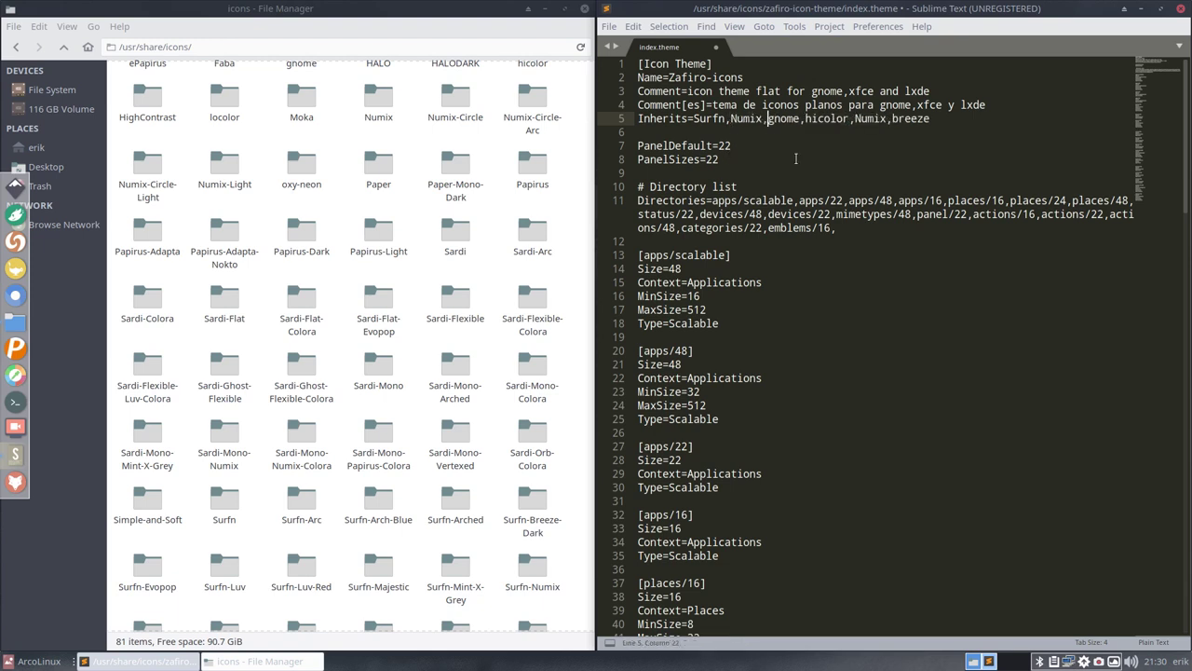
# - Remove the duplicate Numix entry between hicolor and breeze in the Inherits line
pyautogui.moveTo(851, 118); pyautogui.dragTo(889, 118)
pyautogui.press('BackSpace')
pyautogui.press('Delete')
# - Move breeze from the end of the Inherits line to directly after Numix, followed by a comma
pyautogui.moveTo(854, 118); pyautogui.dragTo(903, 112)
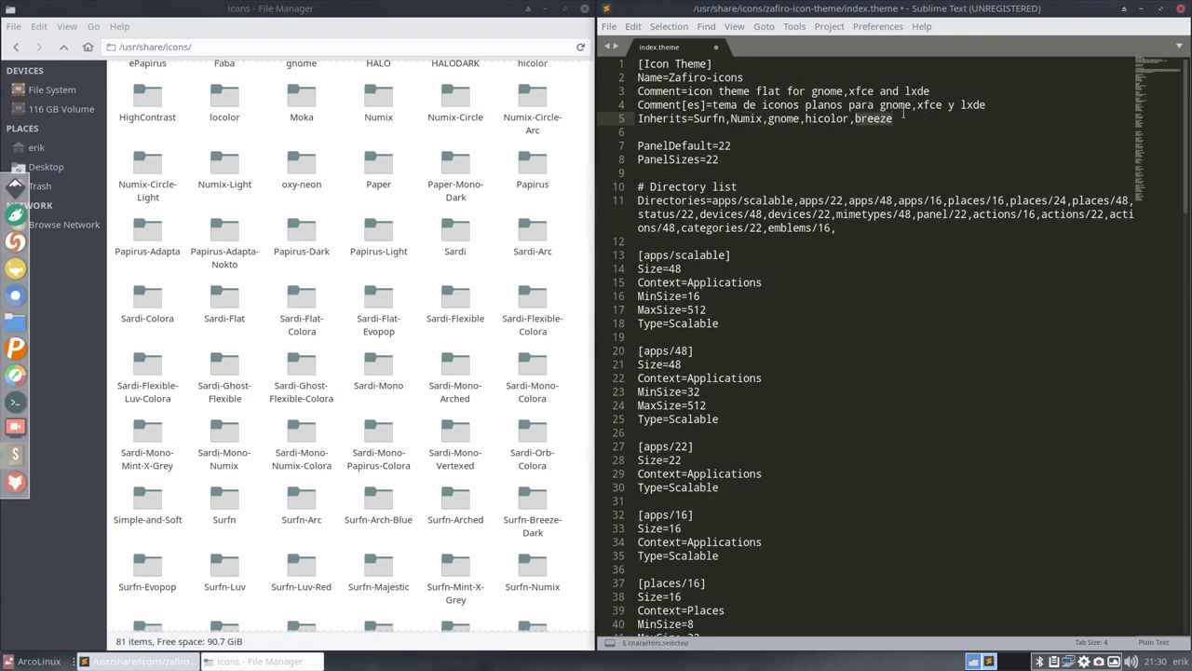
pyautogui.hotkey('ctrl', 'x')
pyautogui.click(765, 118)
pyautogui.write(',')
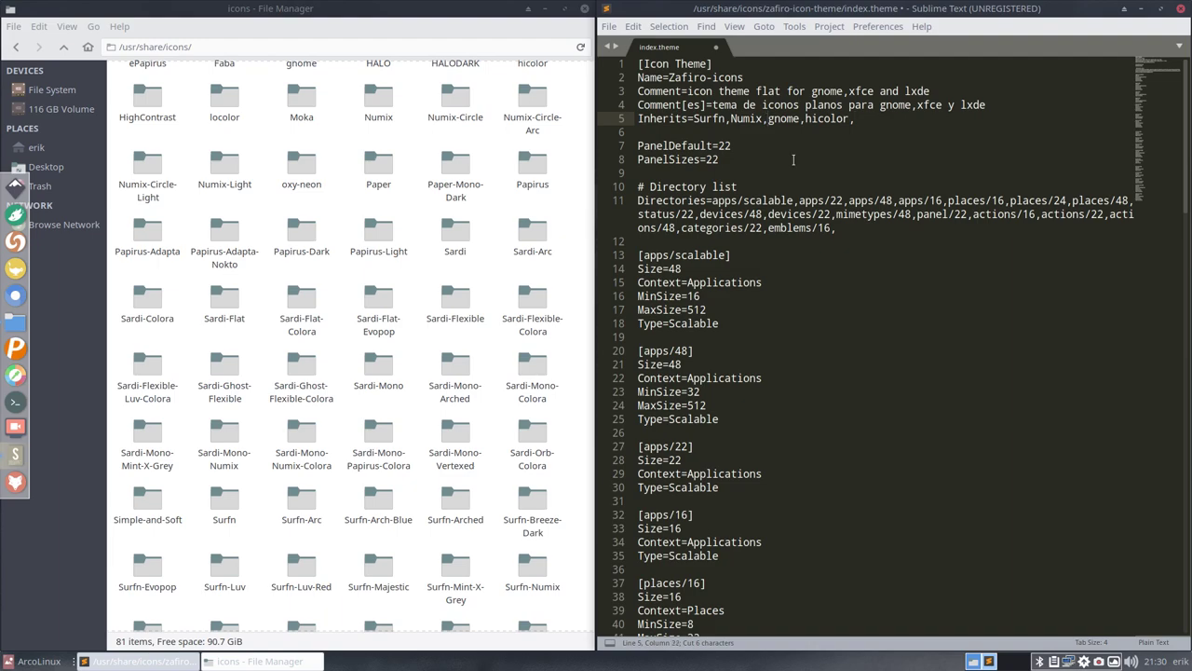
pyautogui.hotkey('ctrl', 's')
pyautogui.click(626, 390)
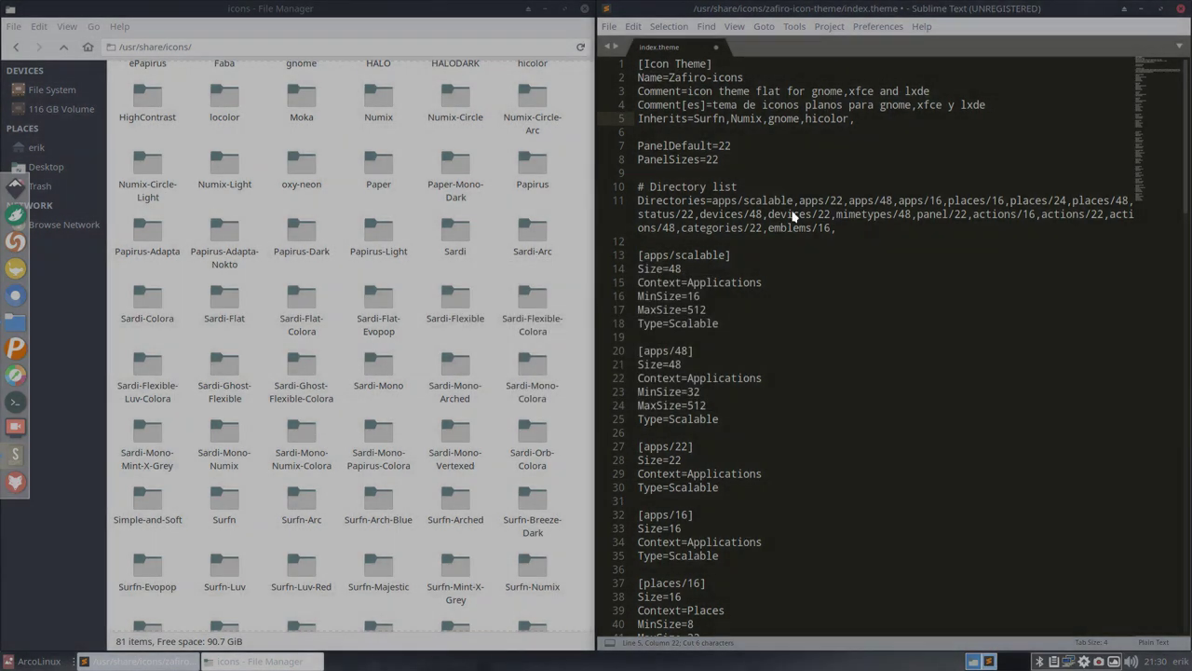
pyautogui.click(734, 363)
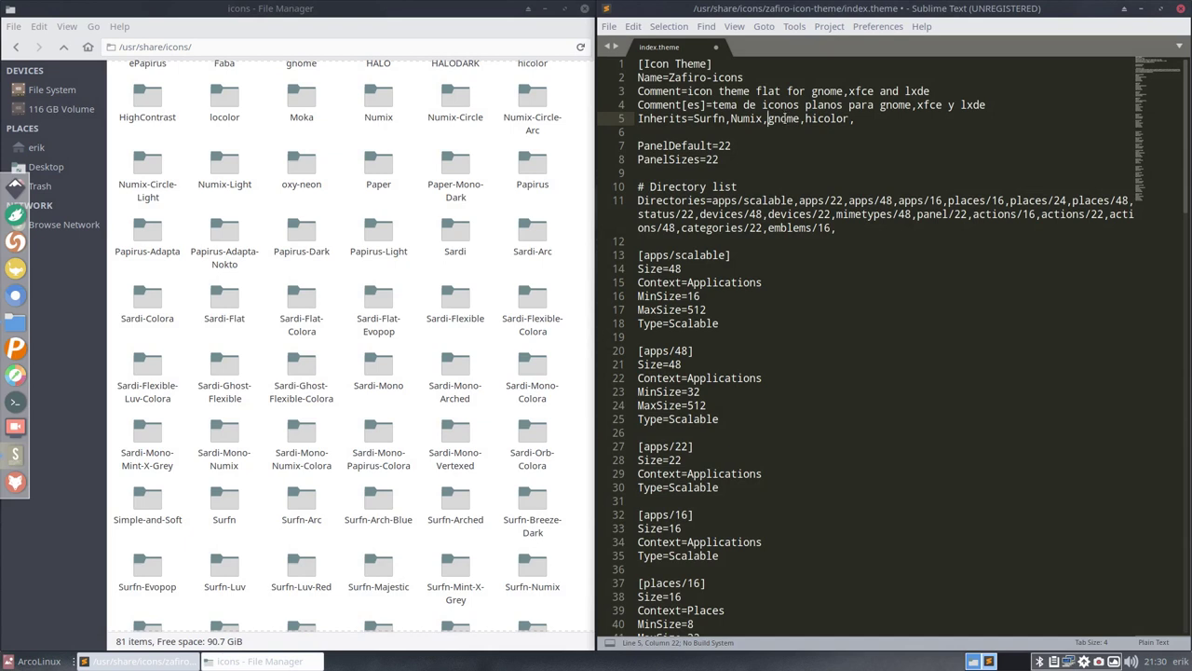
pyautogui.write('breeze,')
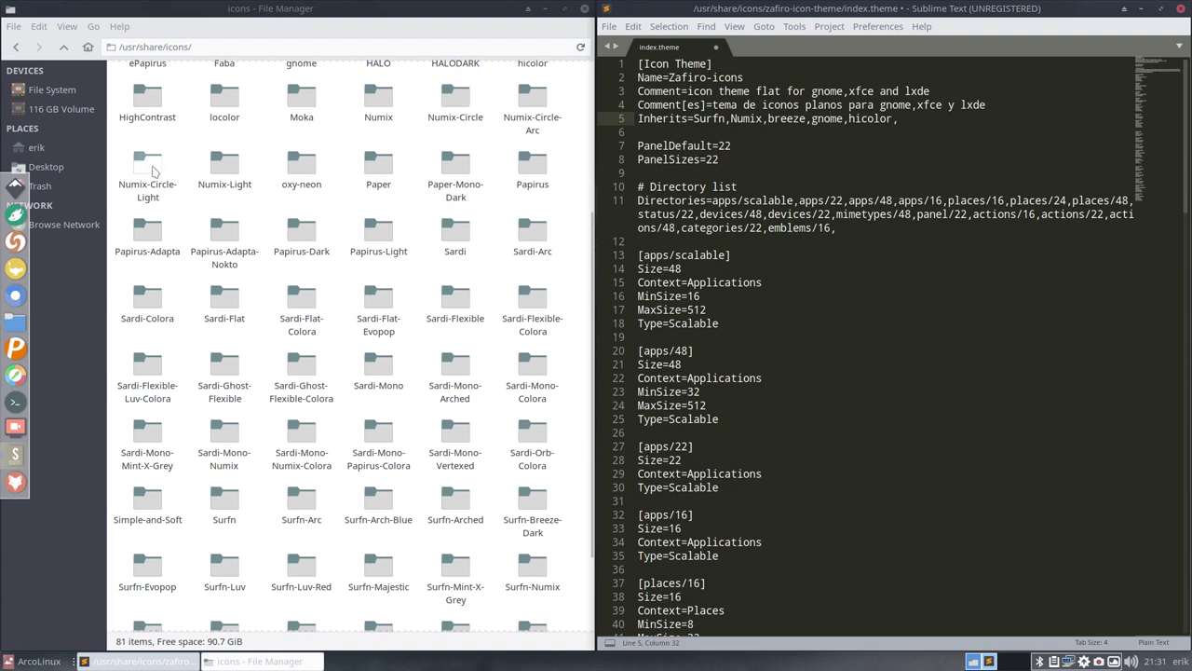
# - Browse the application icons in the 48/apps folder of the Numix-Circle-Light theme
pyautogui.click(151, 168)
pyautogui.doubleClick(151, 163)
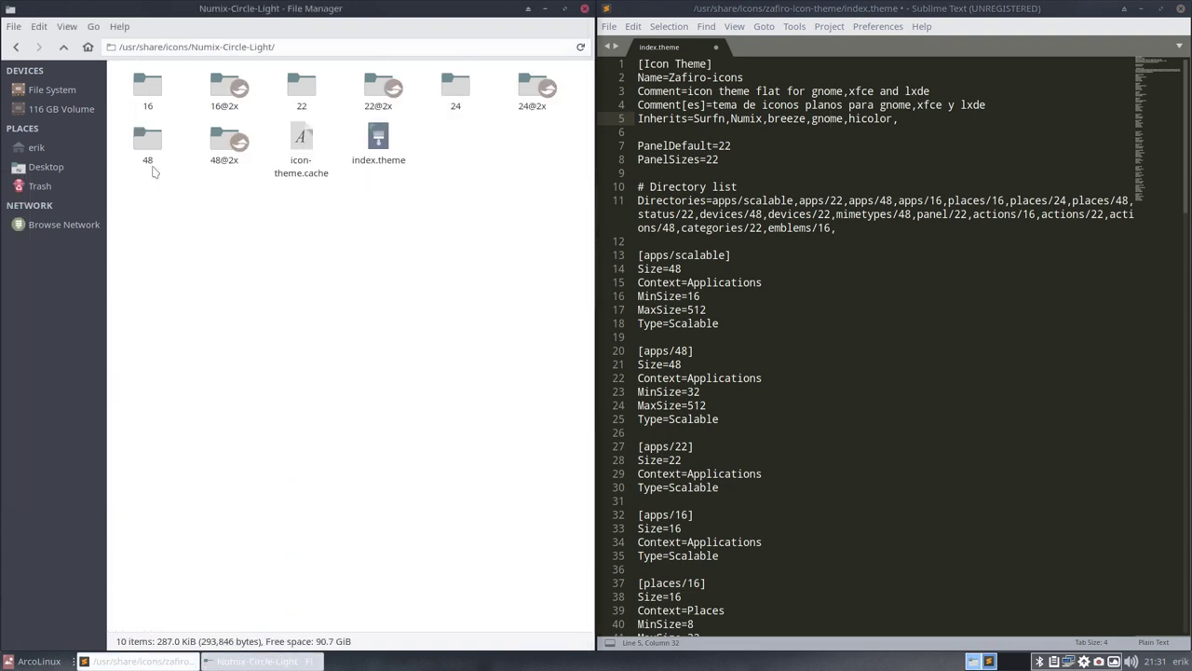
pyautogui.click(157, 144)
pyautogui.doubleClick(151, 142)
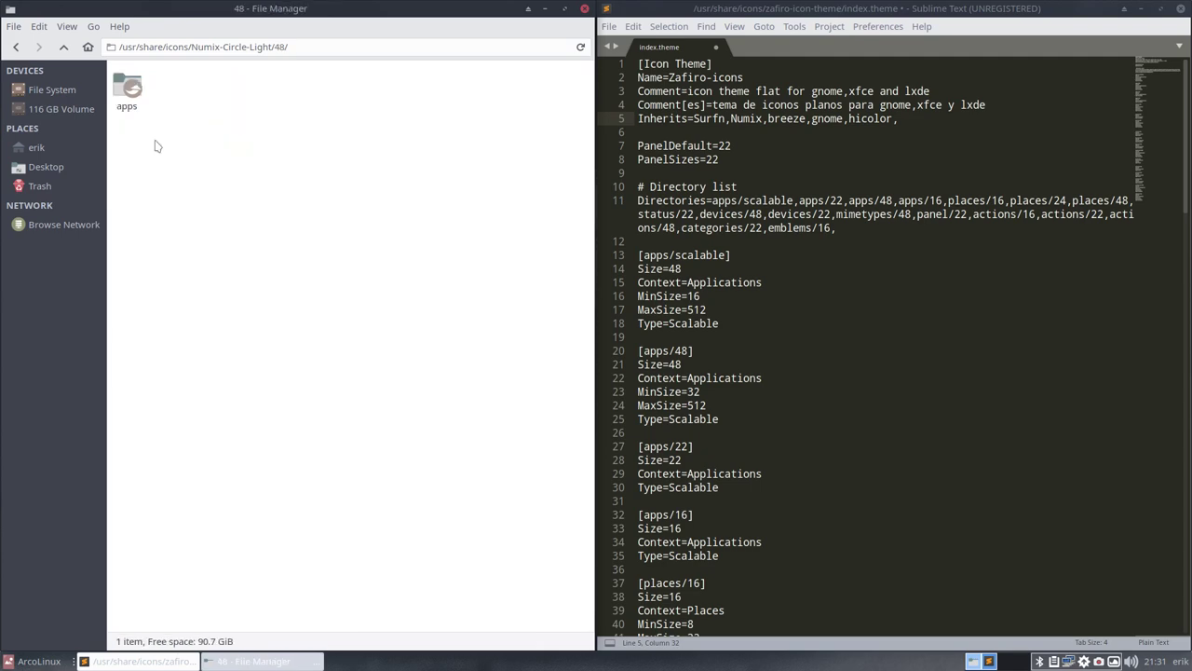
pyautogui.doubleClick(127, 94)
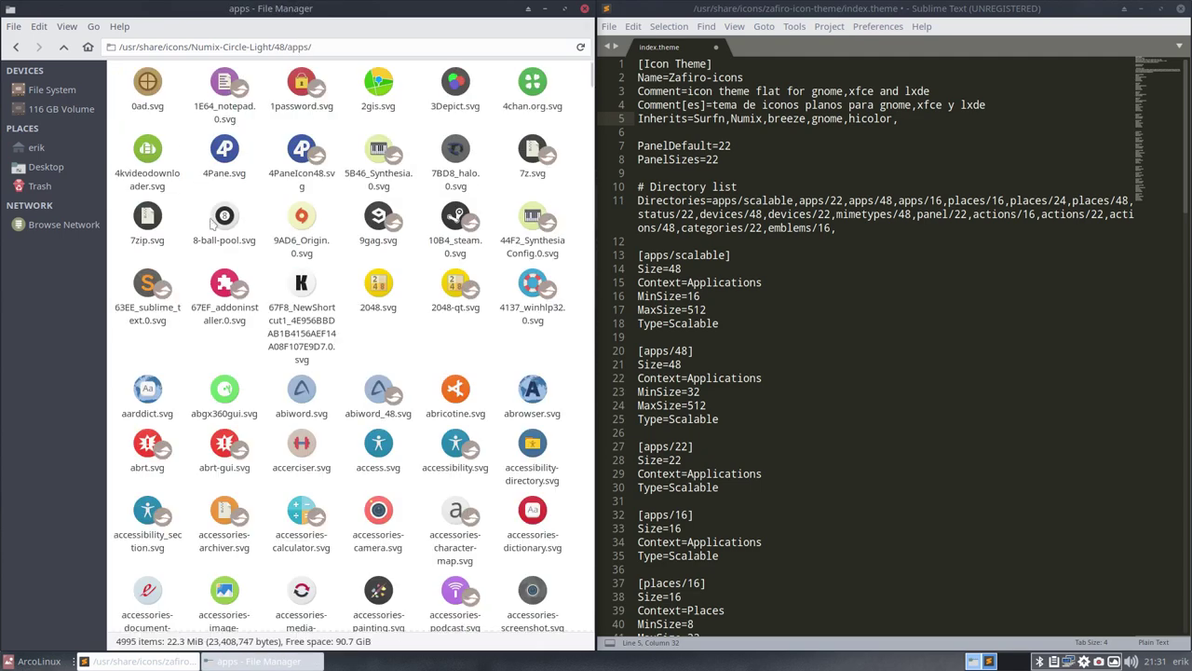
pyautogui.scroll(-10, 234, 317)
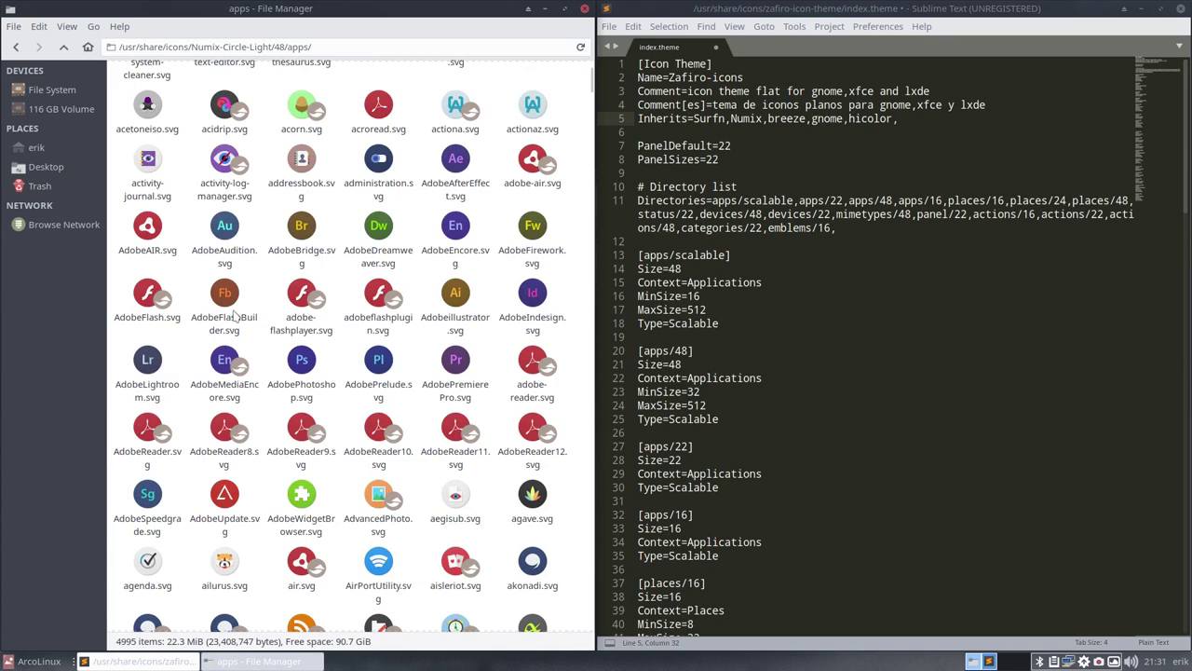
# - Check the icons in the application menu's categories, close the menu, and return the file manager to /usr/share/icons
pyautogui.click(28, 661)
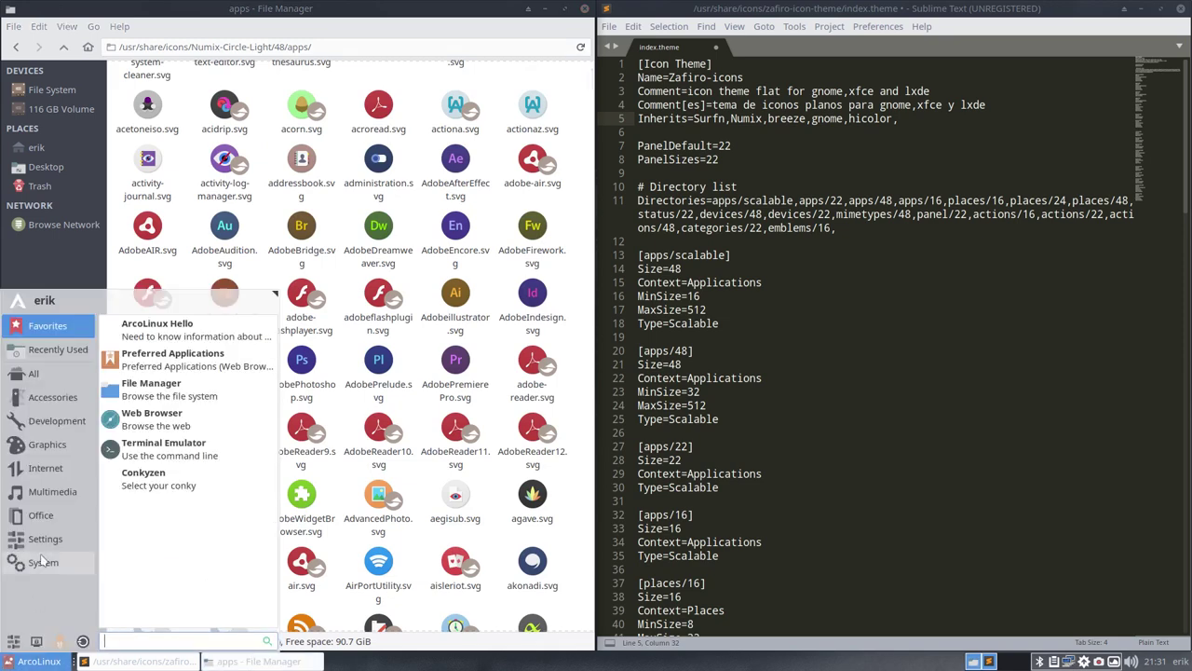
pyautogui.moveTo(56, 459)
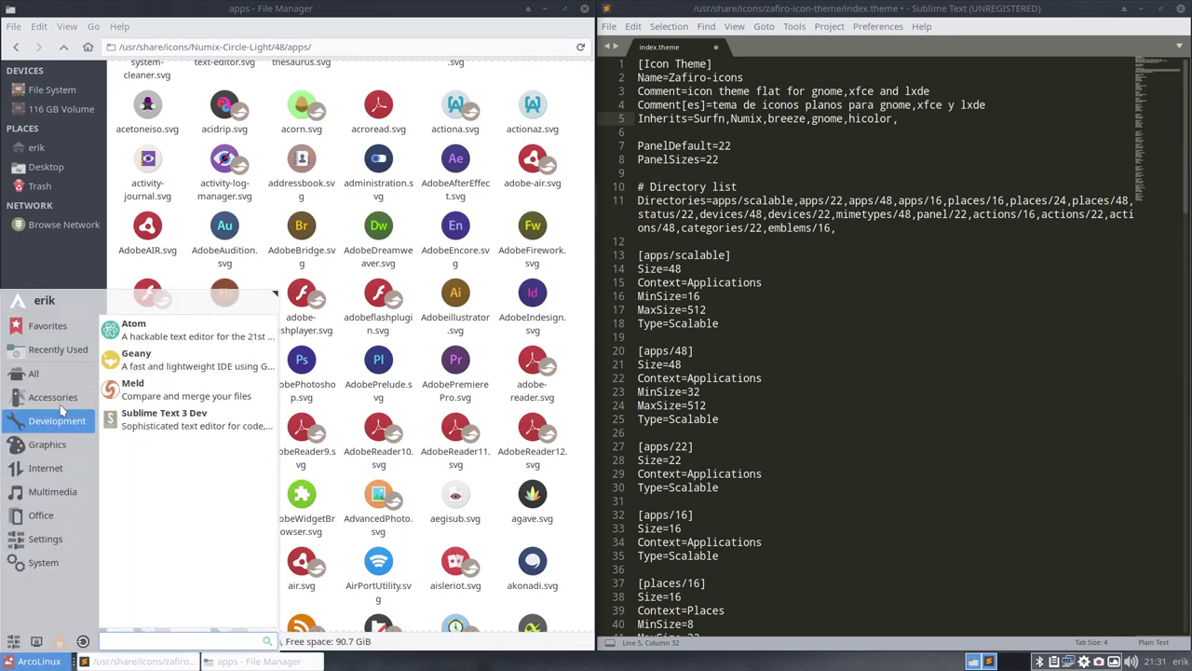
pyautogui.click(337, 276)
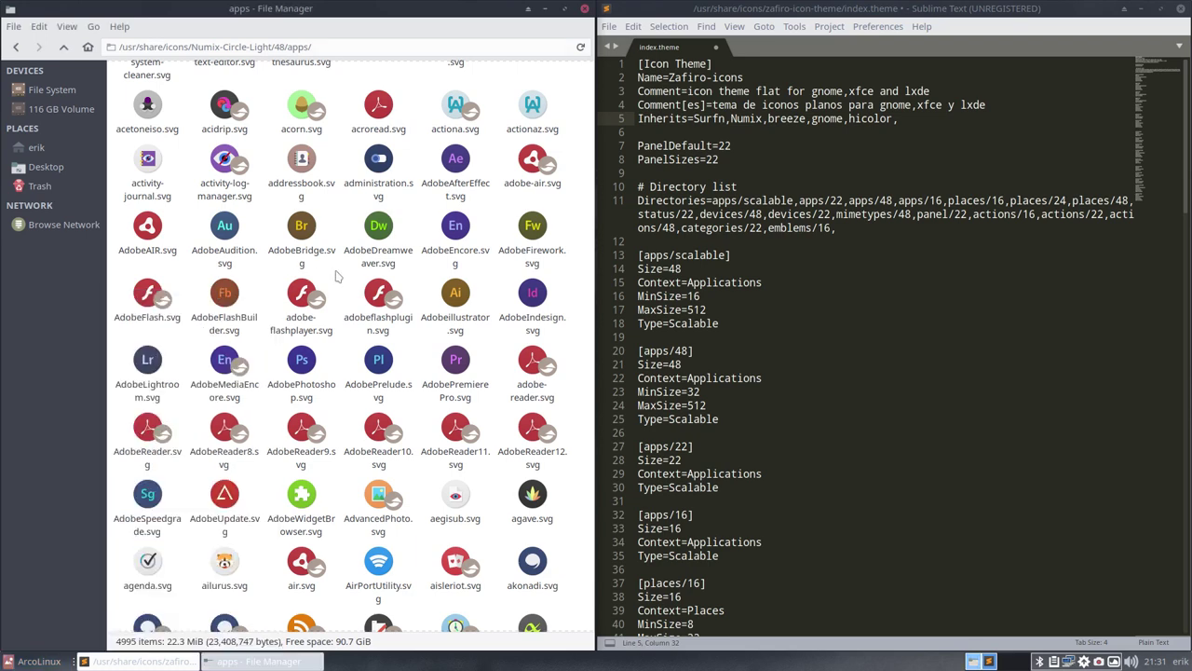
pyautogui.click(64, 47)
pyautogui.click(63, 48)
pyautogui.click(64, 48)
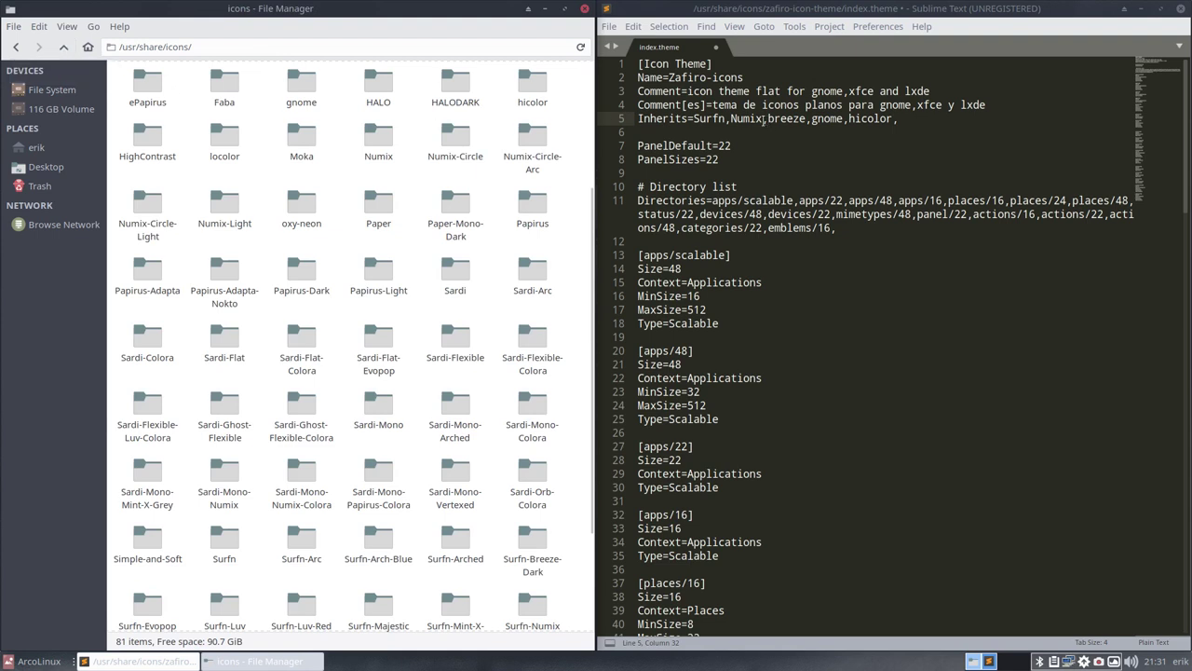
# - Extend the Numix entry in the Inherits line to Numix-Circle-Light
pyautogui.click(763, 119)
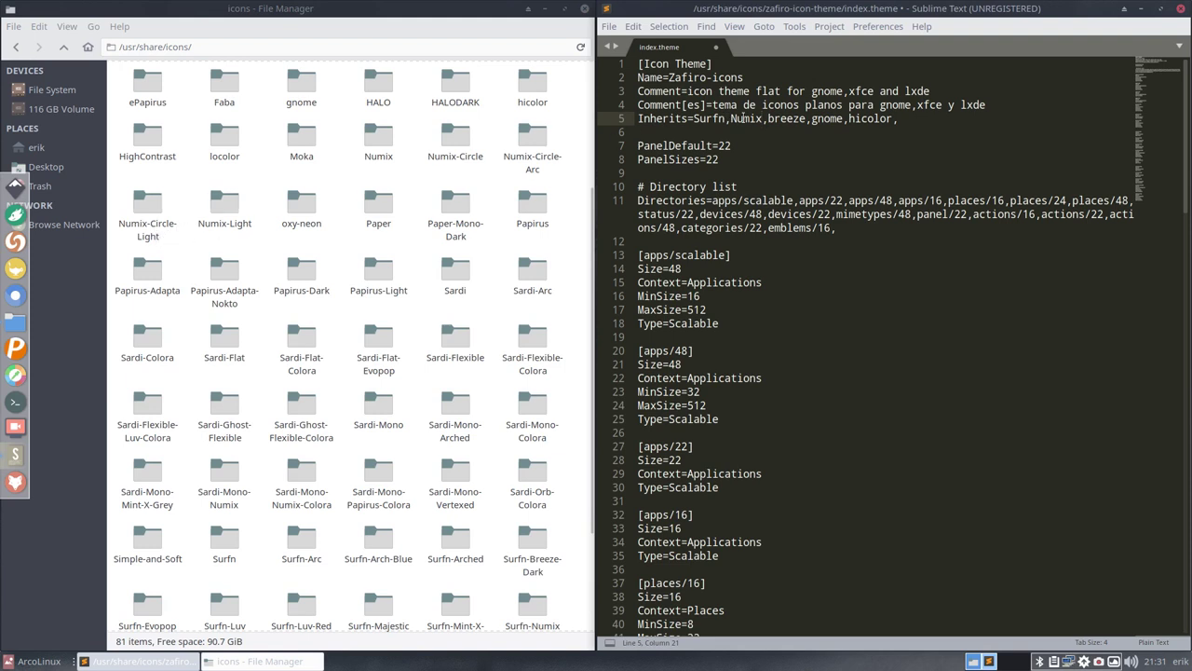
pyautogui.write('-Circle')
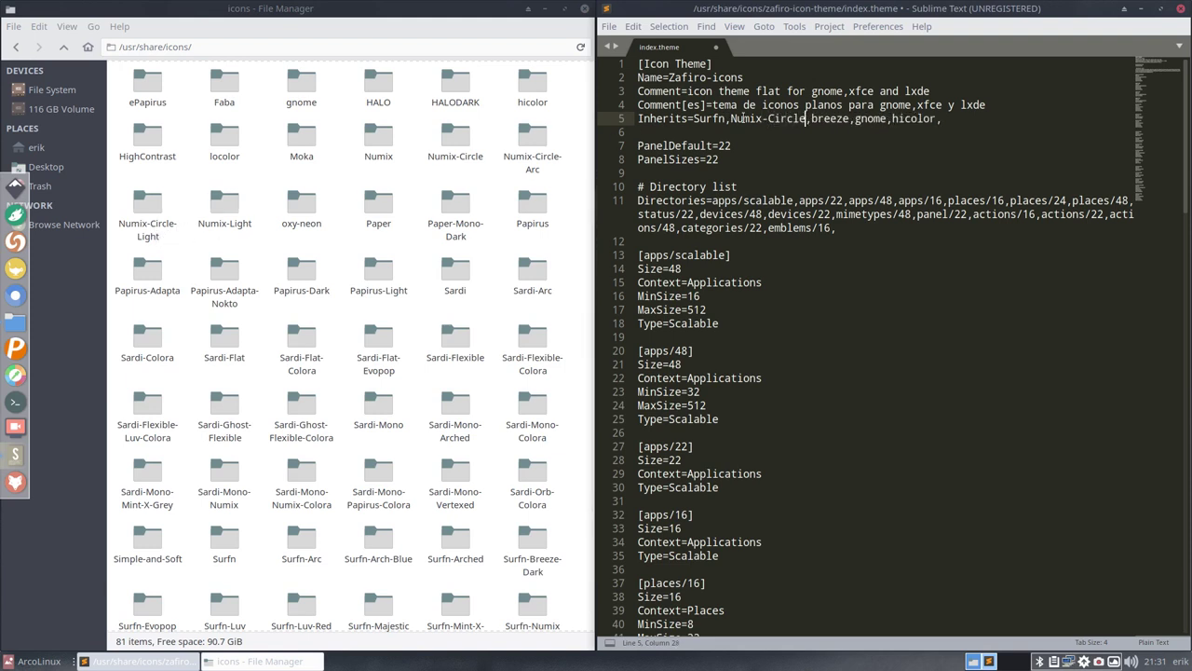
pyautogui.write('-Light')
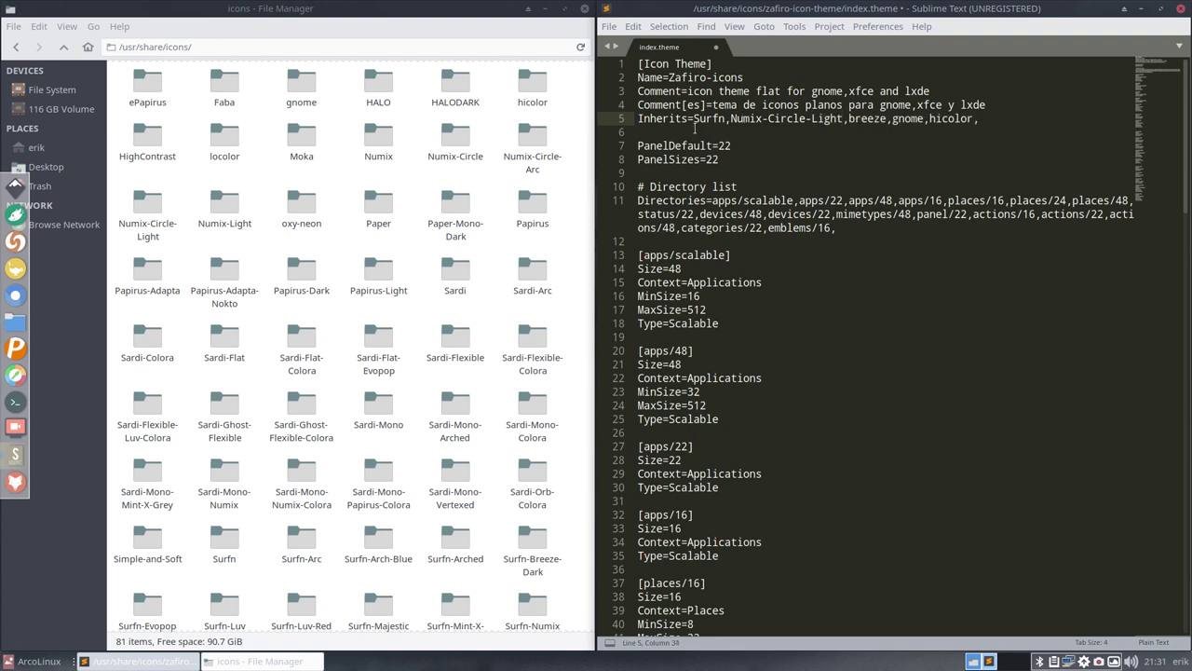
# - Review the Inherits entries, save index.theme by entering the account password, and minimize the editor
pyautogui.doubleClick(699, 118)
pyautogui.doubleClick(746, 118)
pyautogui.click(855, 119)
pyautogui.click(907, 120)
pyautogui.hotkey('ctrl', 's')
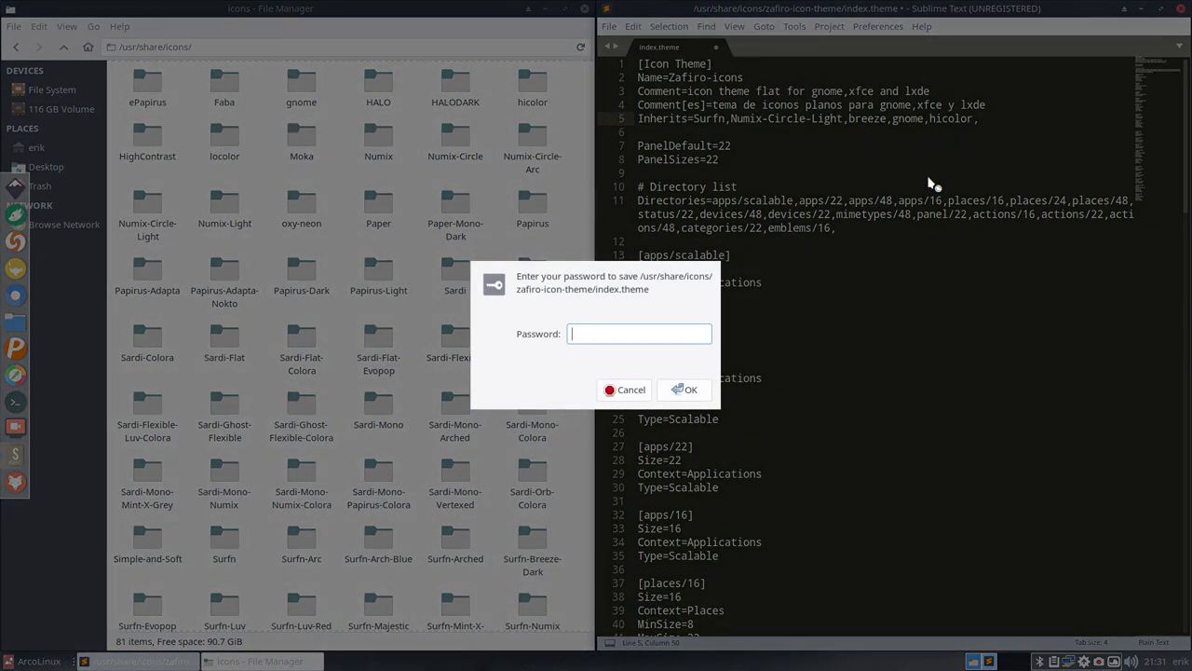
pyautogui.write('••••')
pyautogui.press('Return')
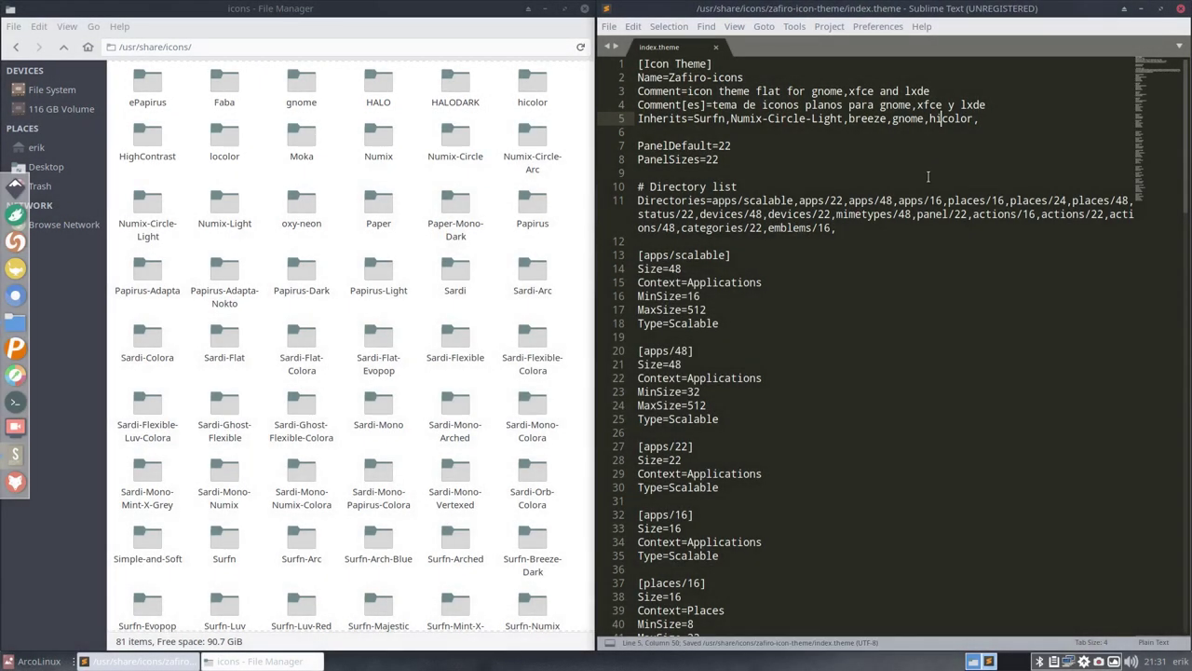
pyautogui.click(1160, 9)
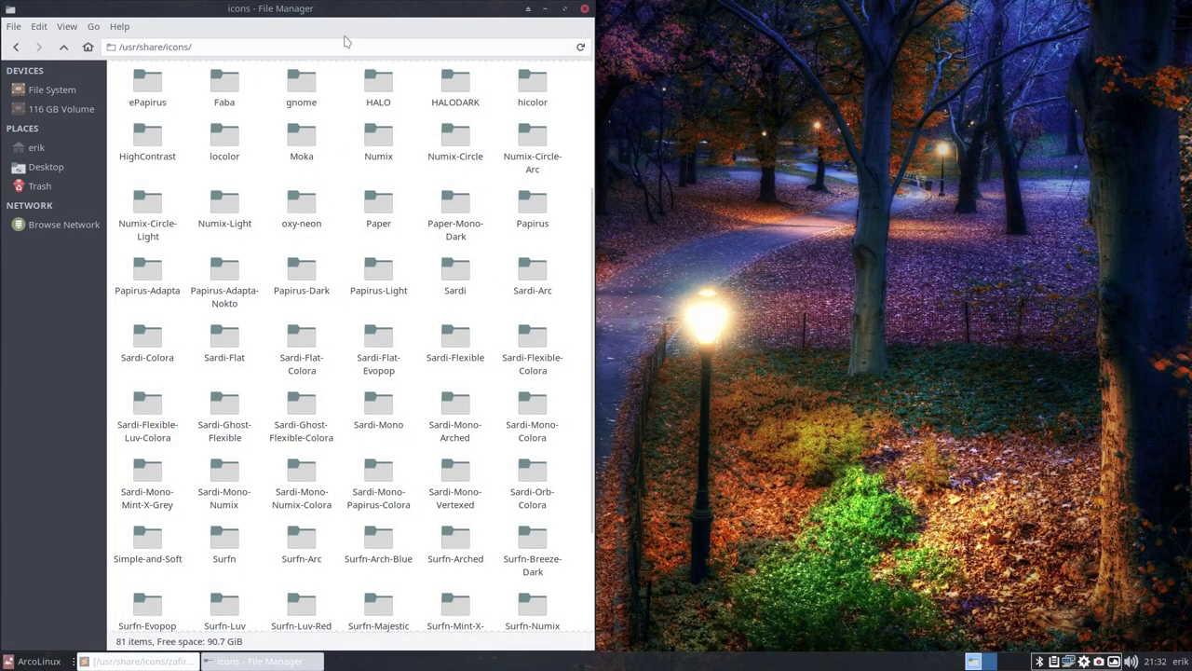
# - Open the Appearance settings and arrange their window beside the file manager
pyautogui.moveTo(290, 16); pyautogui.dragTo(525, 93)
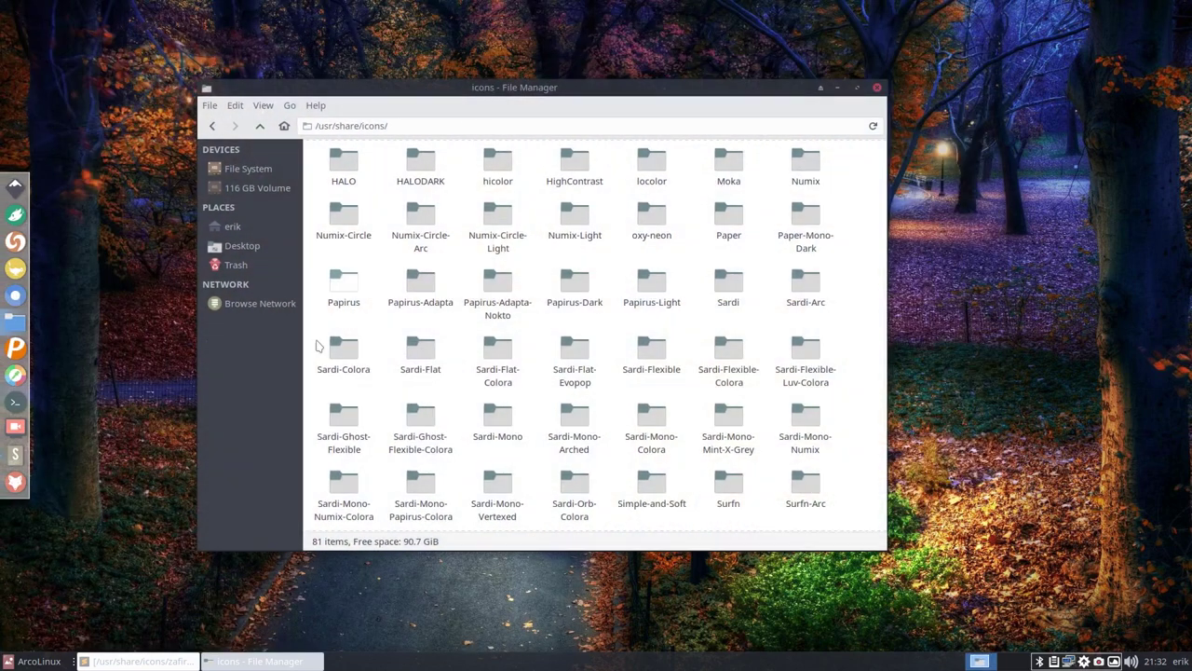
pyautogui.click(39, 661)
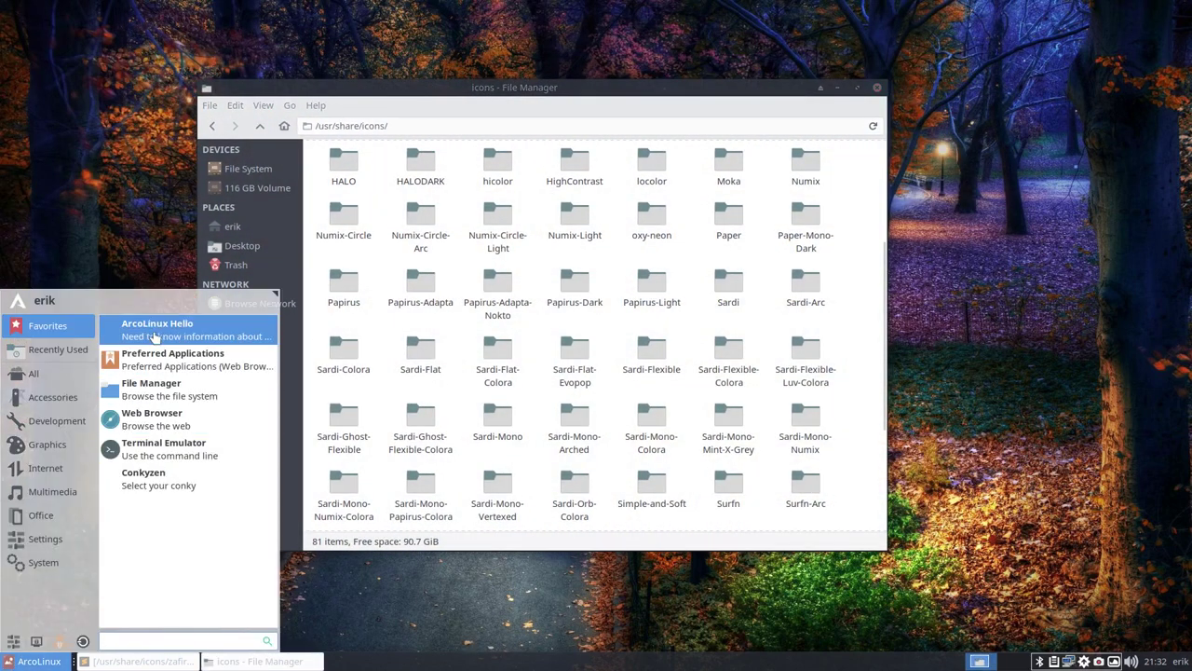
pyautogui.click(13, 641)
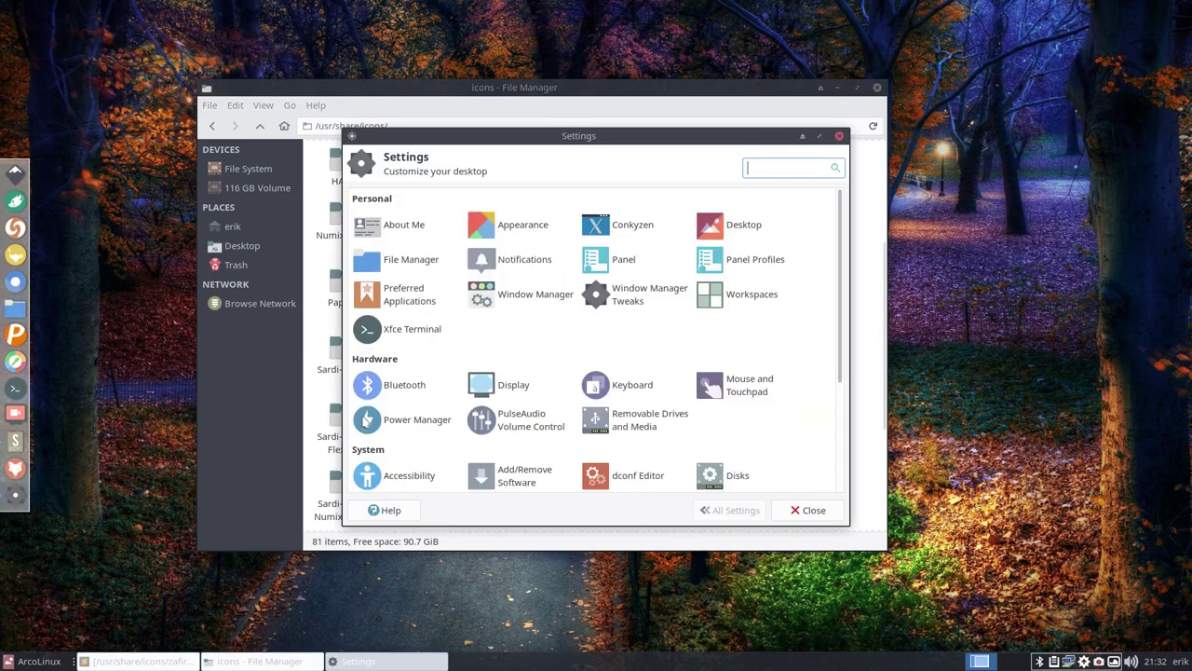
pyautogui.click(515, 222)
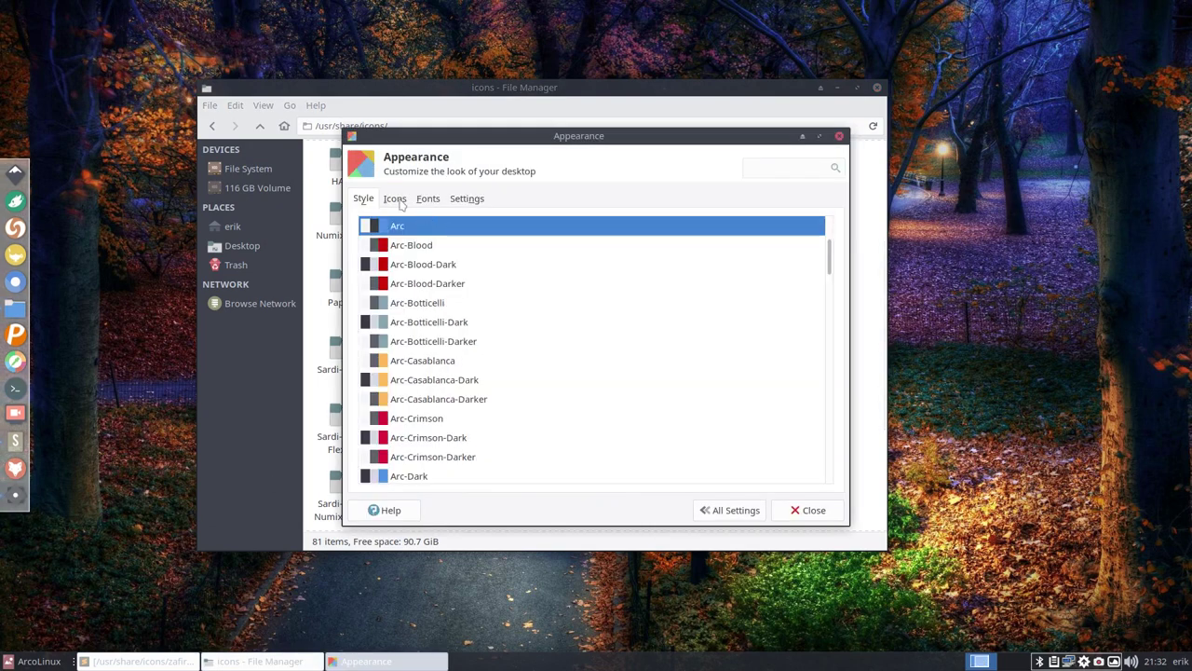
pyautogui.moveTo(566, 137); pyautogui.dragTo(892, 140)
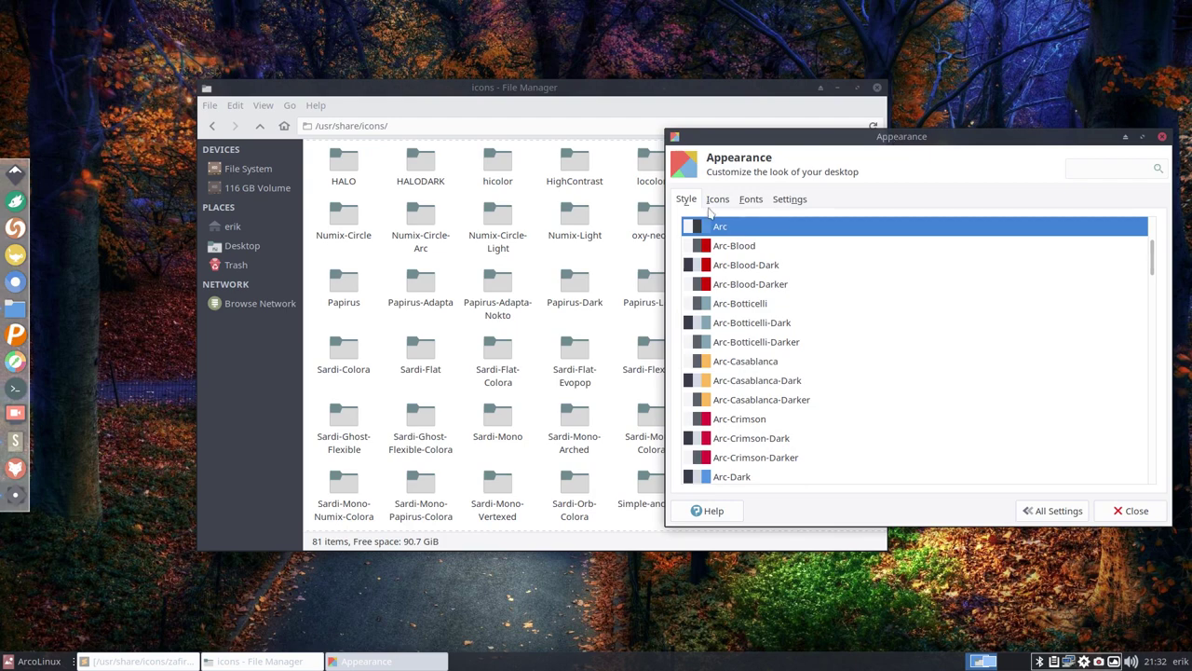
pyautogui.moveTo(508, 87); pyautogui.dragTo(378, 18)
pyautogui.moveTo(850, 141); pyautogui.dragTo(920, 153)
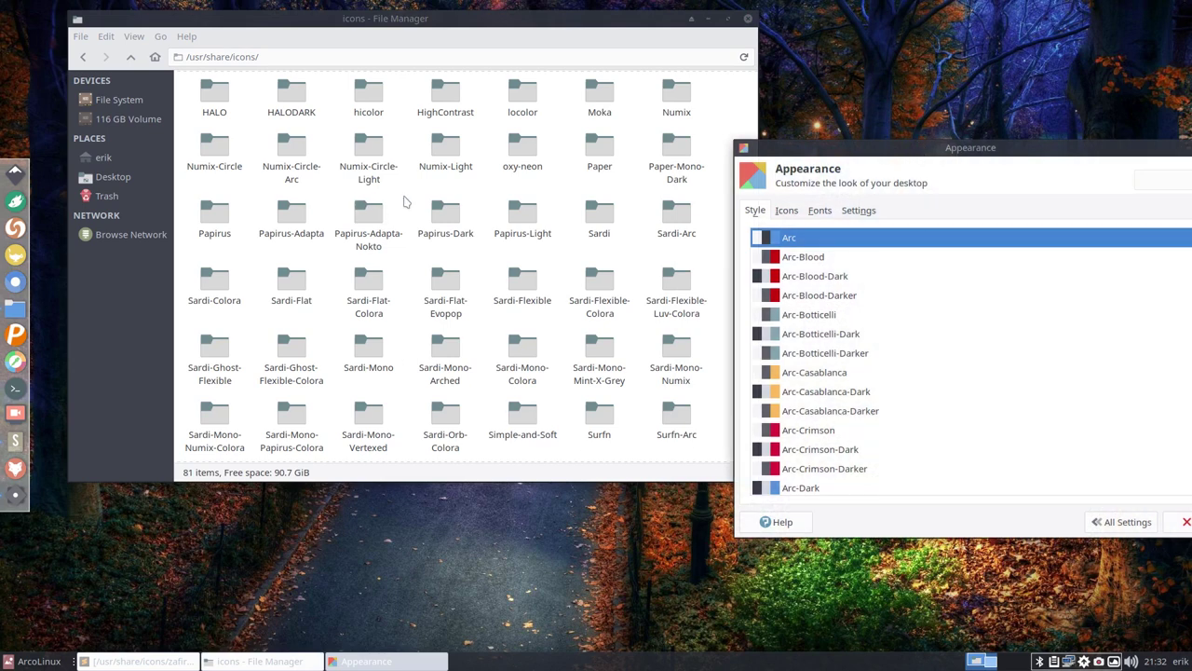
# - Open the zafiro-icon-theme folder and select the icon-theme.cache file
pyautogui.click(406, 201)
pyautogui.scroll(-5, 431, 348)
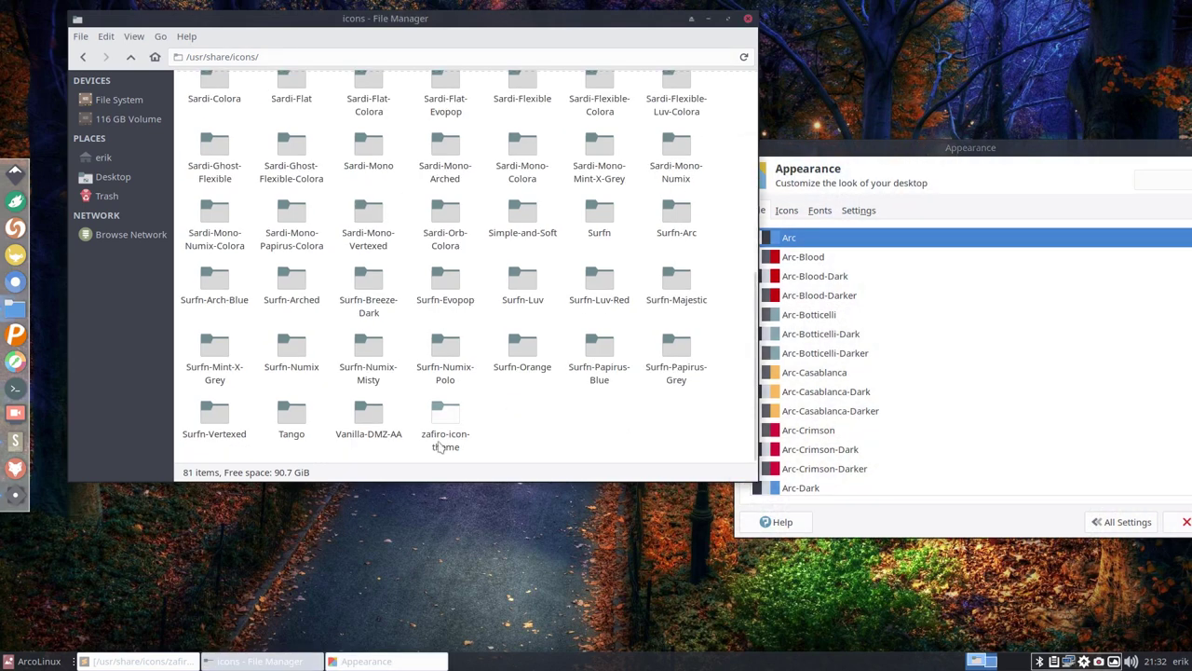
pyautogui.doubleClick(446, 417)
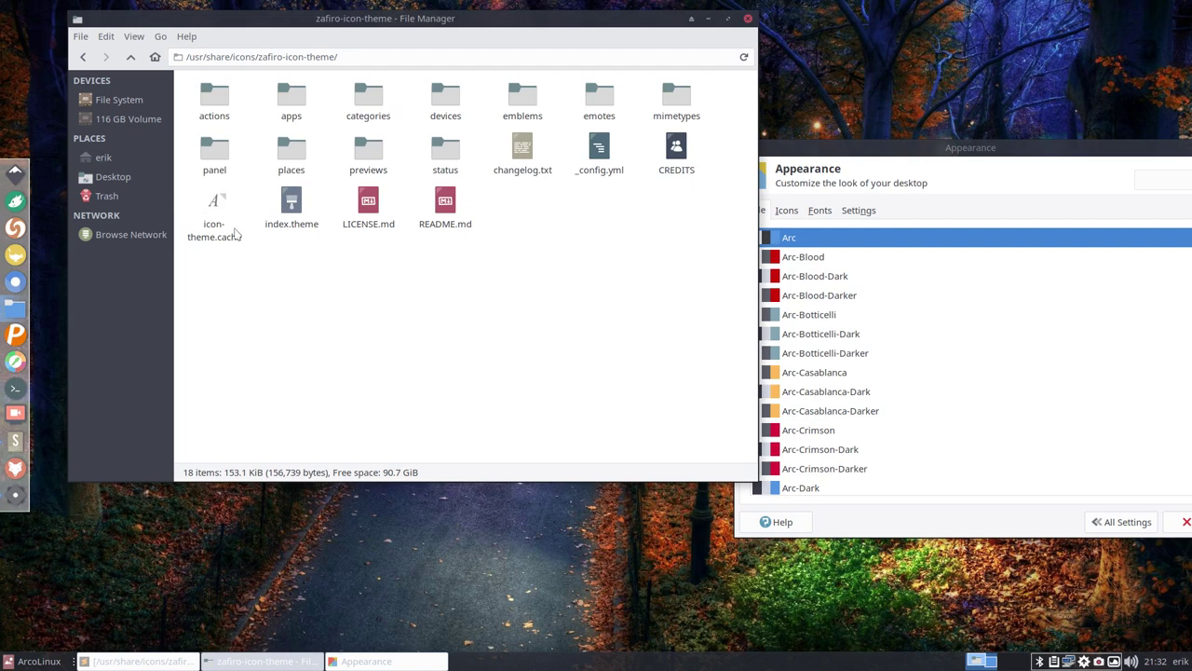
pyautogui.click(215, 210)
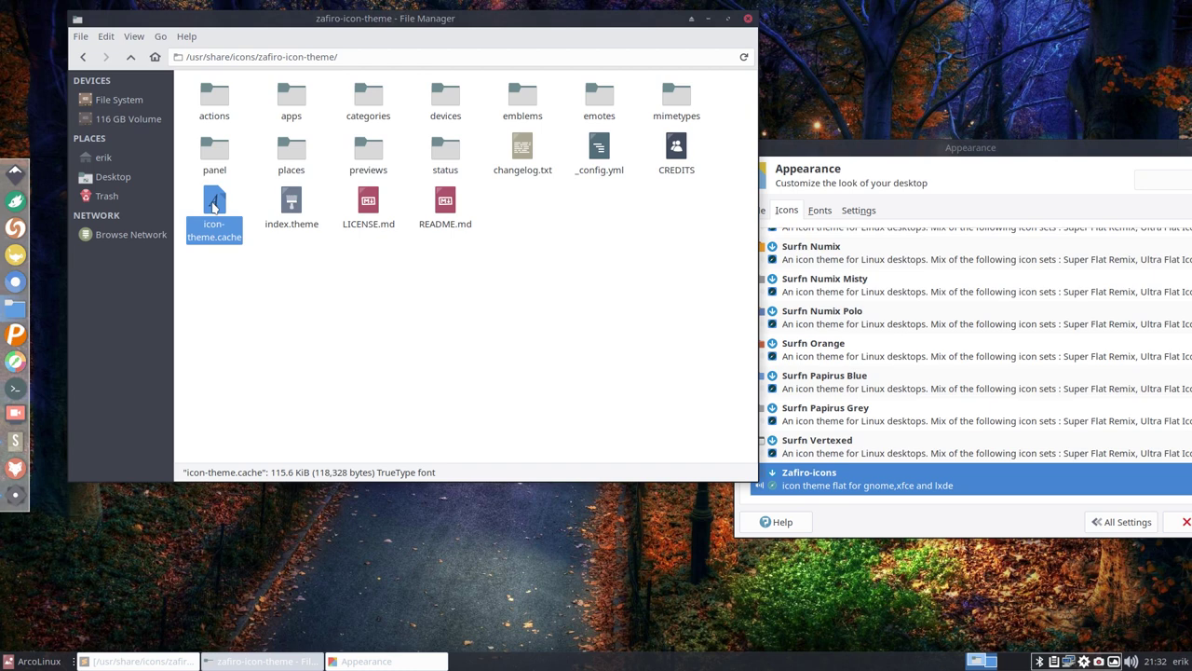
# - Open a terminal in the zafiro-icon-theme folder, then print the working directory with pwd and list its files with ls
pyautogui.rightClick(279, 306)
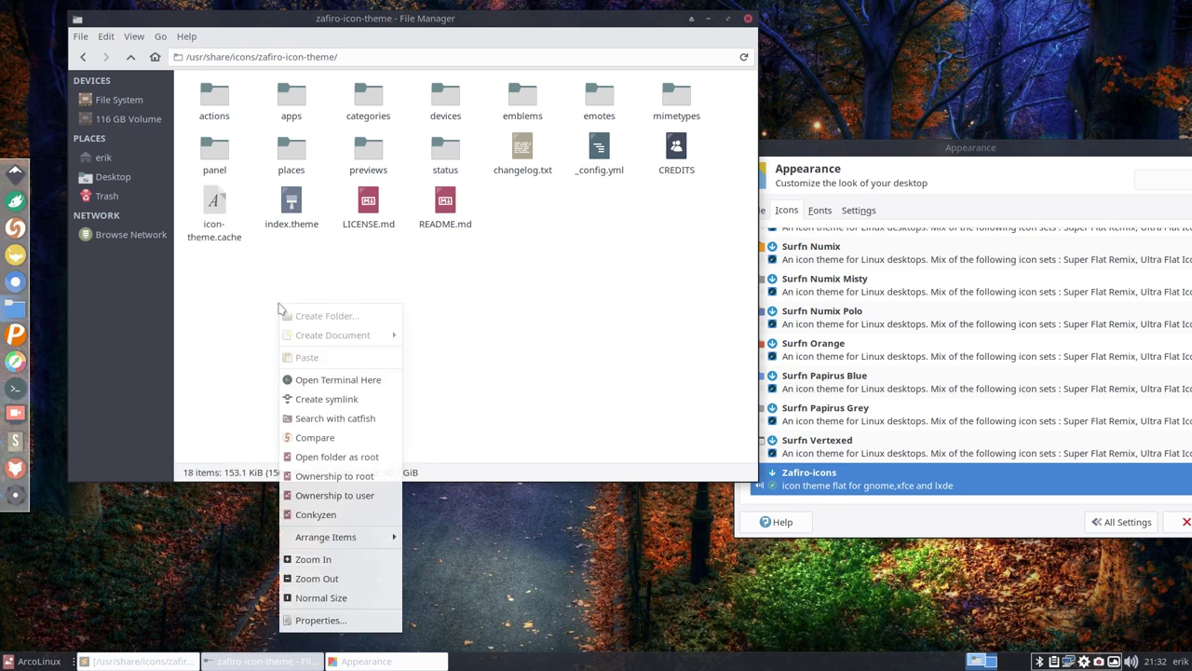
pyautogui.click(352, 379)
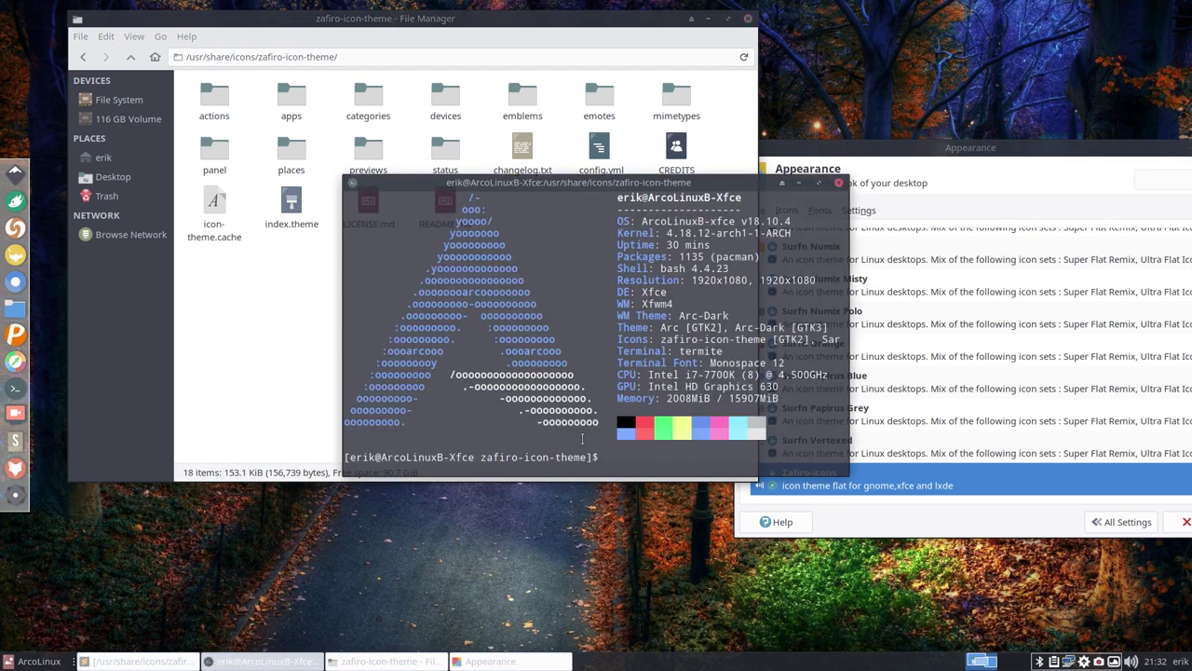
pyautogui.write('pwd')
pyautogui.press('Return')
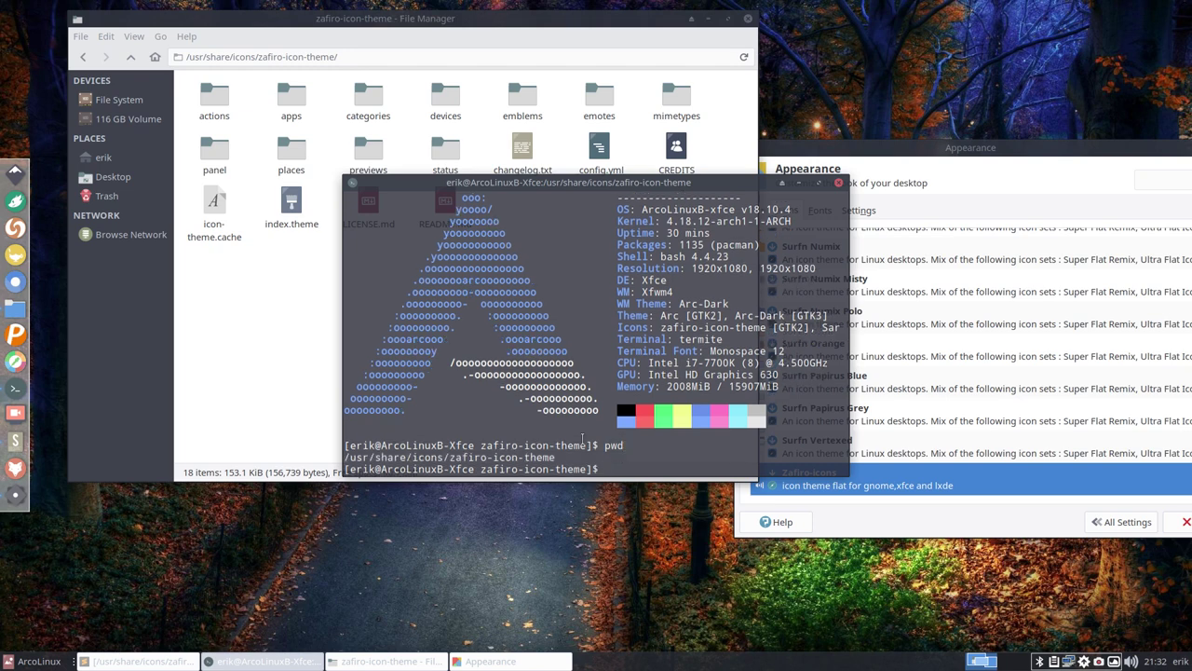
pyautogui.write('ls')
pyautogui.press('Return')
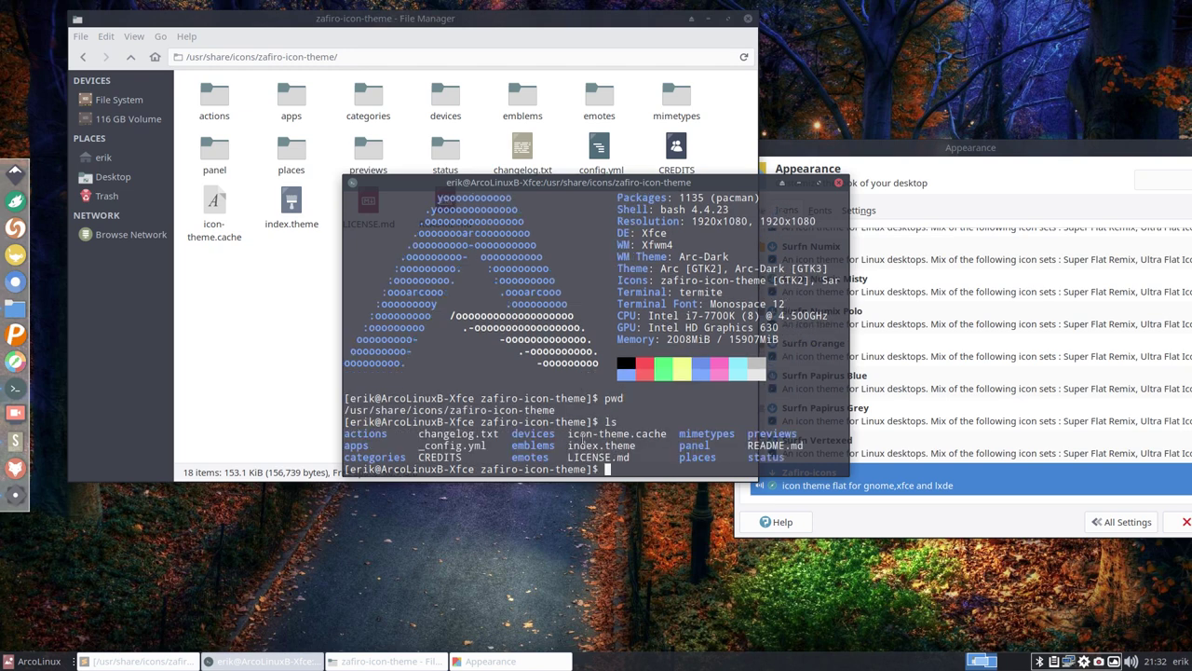
# - Delete the cache file with sudo rm icon-theme.cache, entering the account password
pyautogui.write('sudo rm icon-theme.cache')
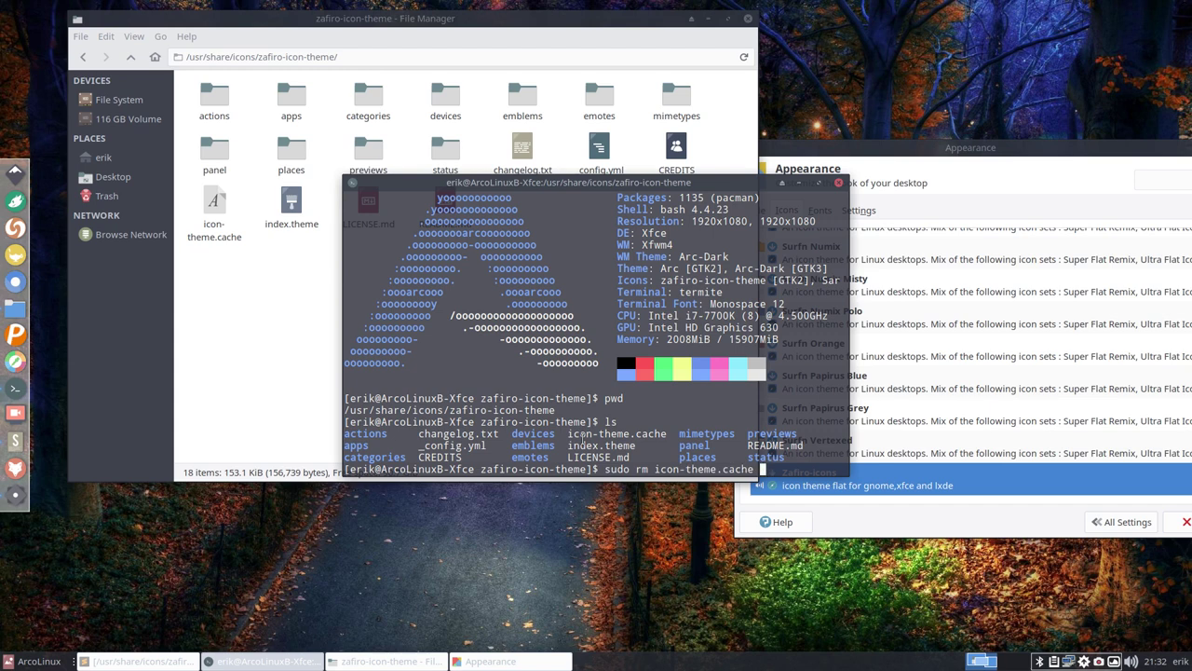
pyautogui.press('Return')
pyautogui.press('Return')
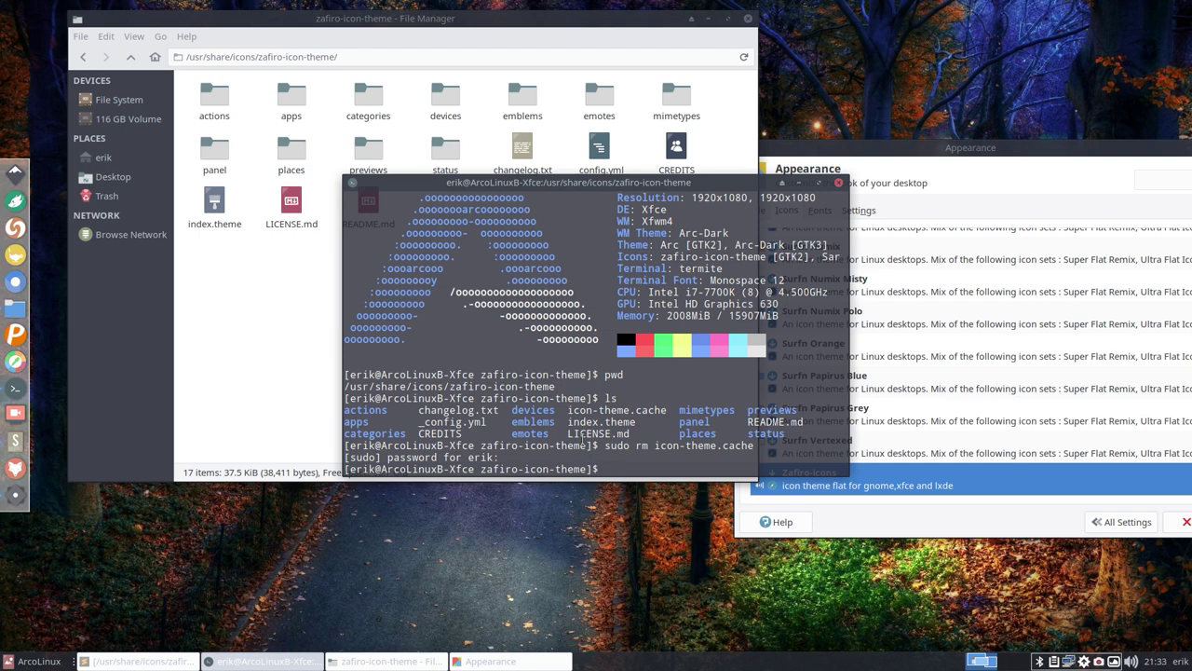
# - Change to the parent icons folder with cd .. and print the working directory with pwd
pyautogui.write('cd ..')
pyautogui.press('Return')
pyautogui.write('pwd')
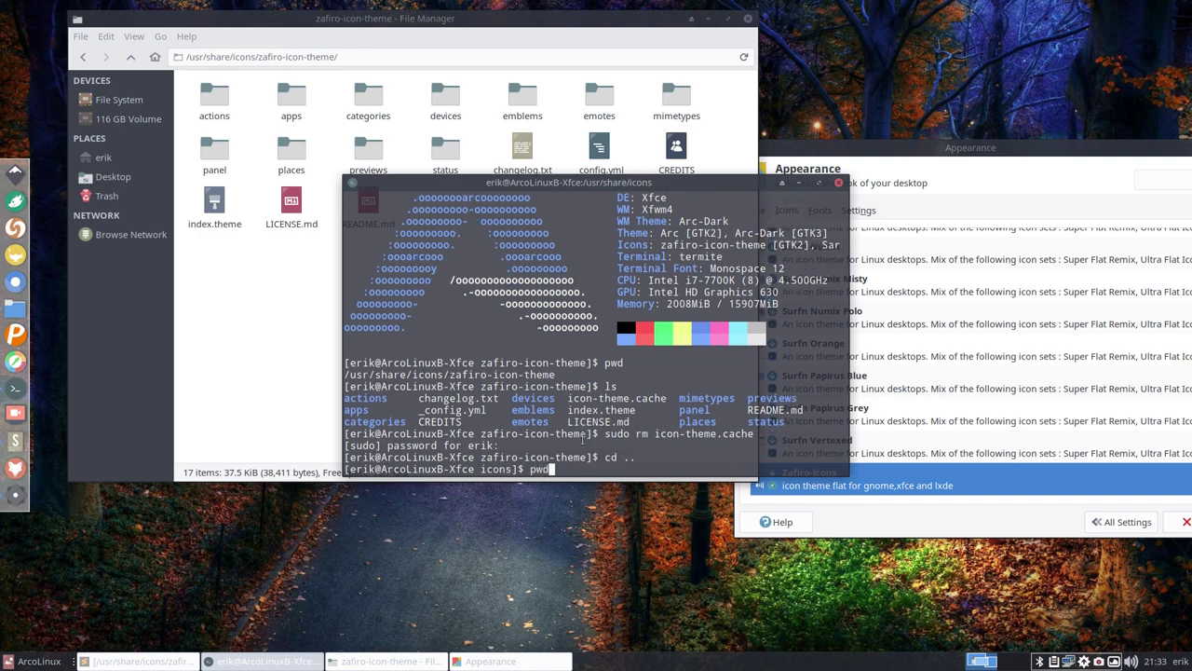
pyautogui.press('Return')
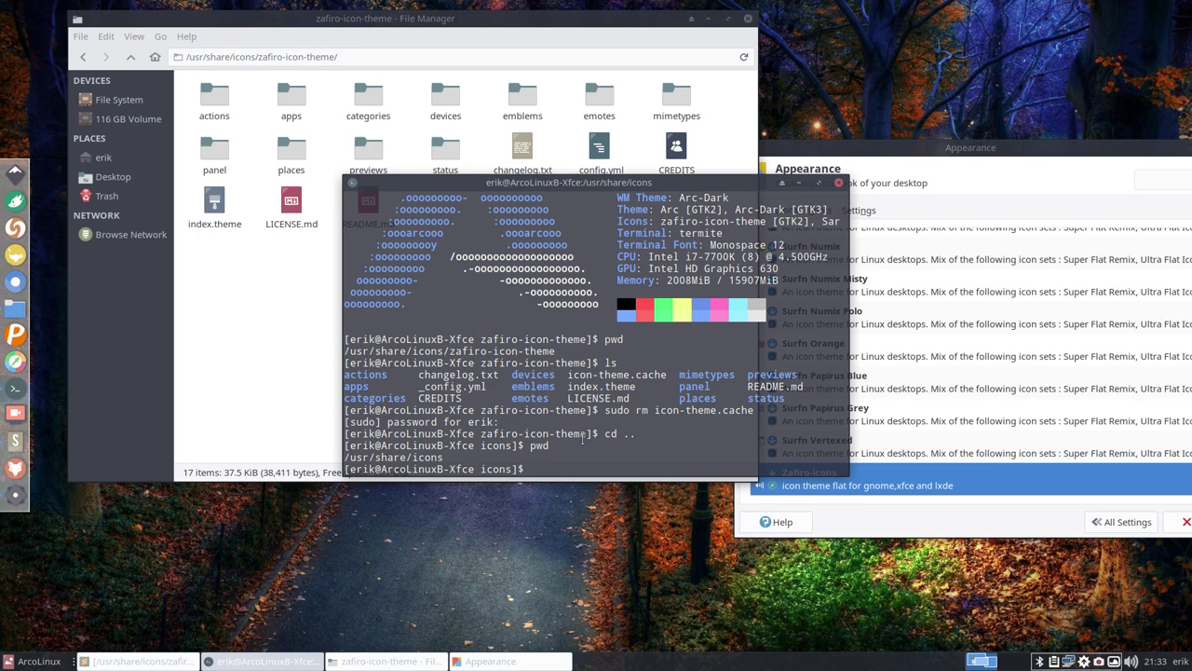
# - Rebuild the theme's icon cache with sudo gtk-update-icon-cache zafiro-icon-theme/, and close the terminal
pyautogui.write('sudo gtk')
pyautogui.press('Tab')
pyautogui.press('Tab')
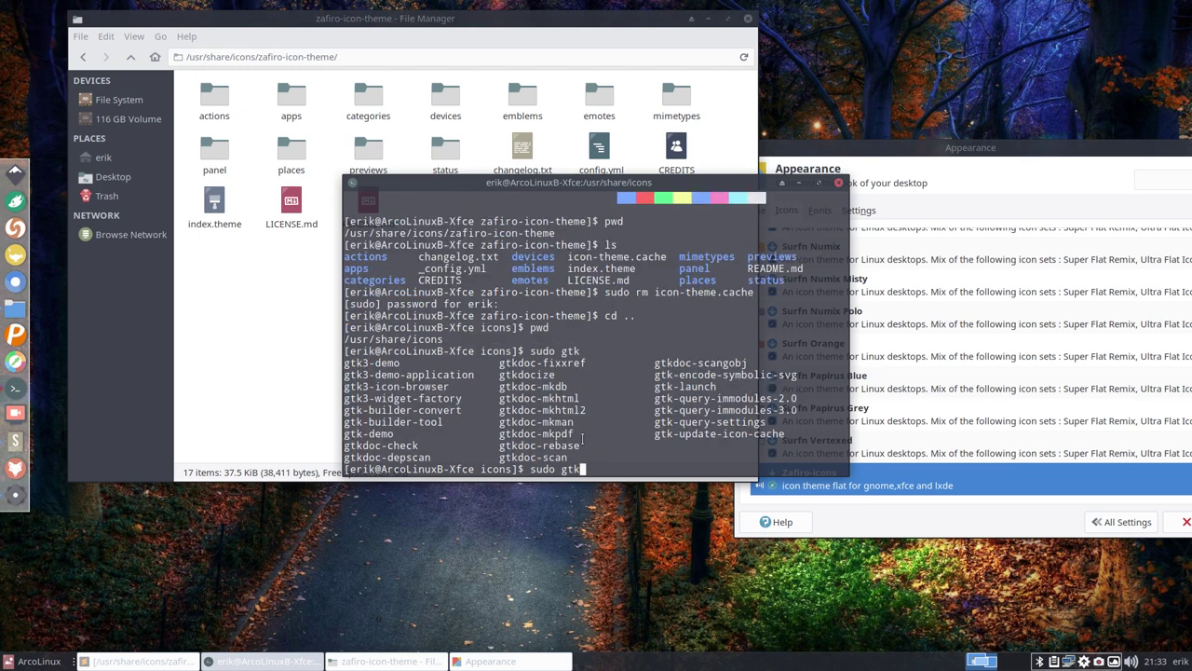
pyautogui.write('-upd')
pyautogui.press('Tab')
pyautogui.write('za')
pyautogui.press('Tab')
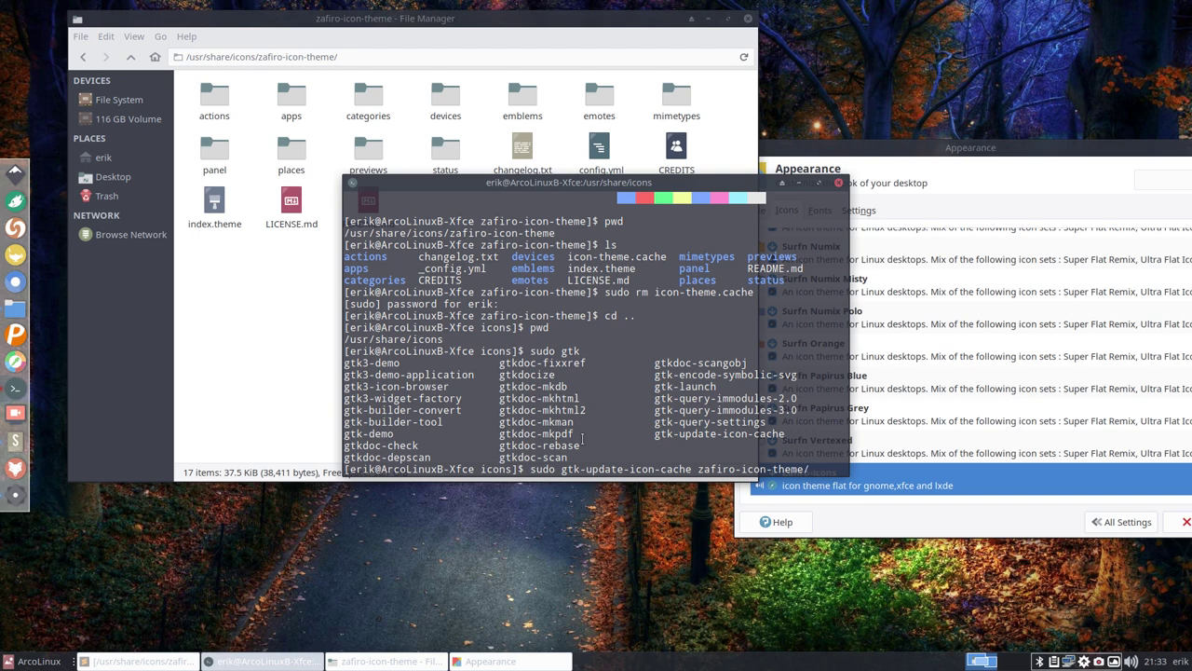
pyautogui.press('Return')
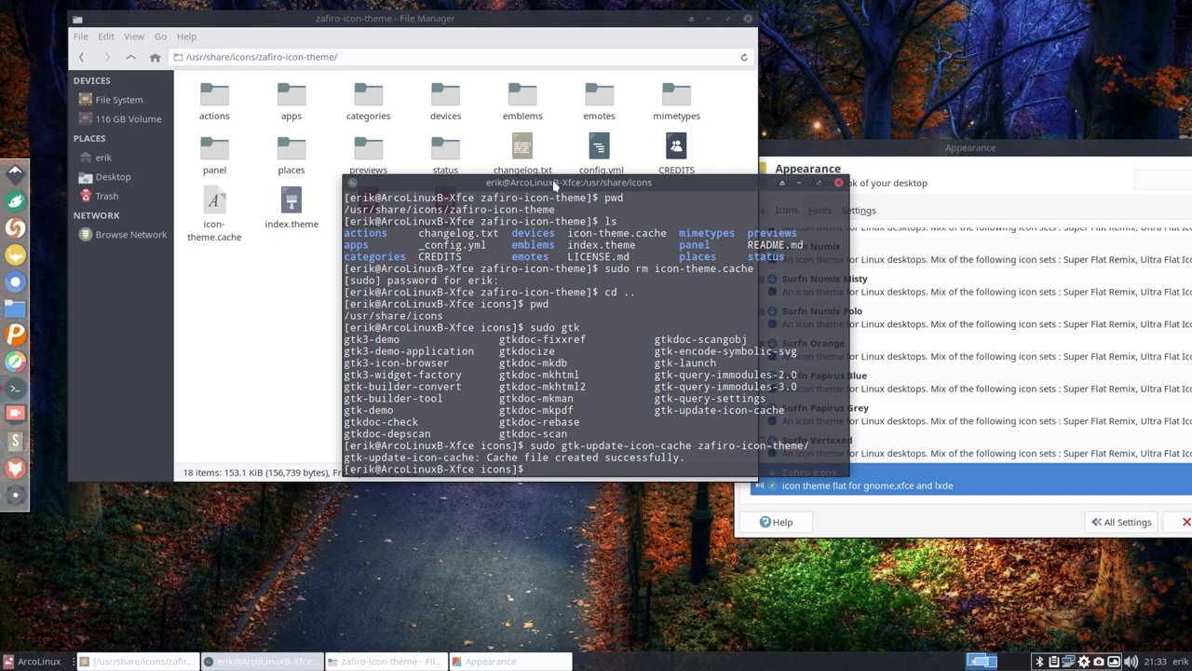
pyautogui.moveTo(556, 186); pyautogui.dragTo(629, 291)
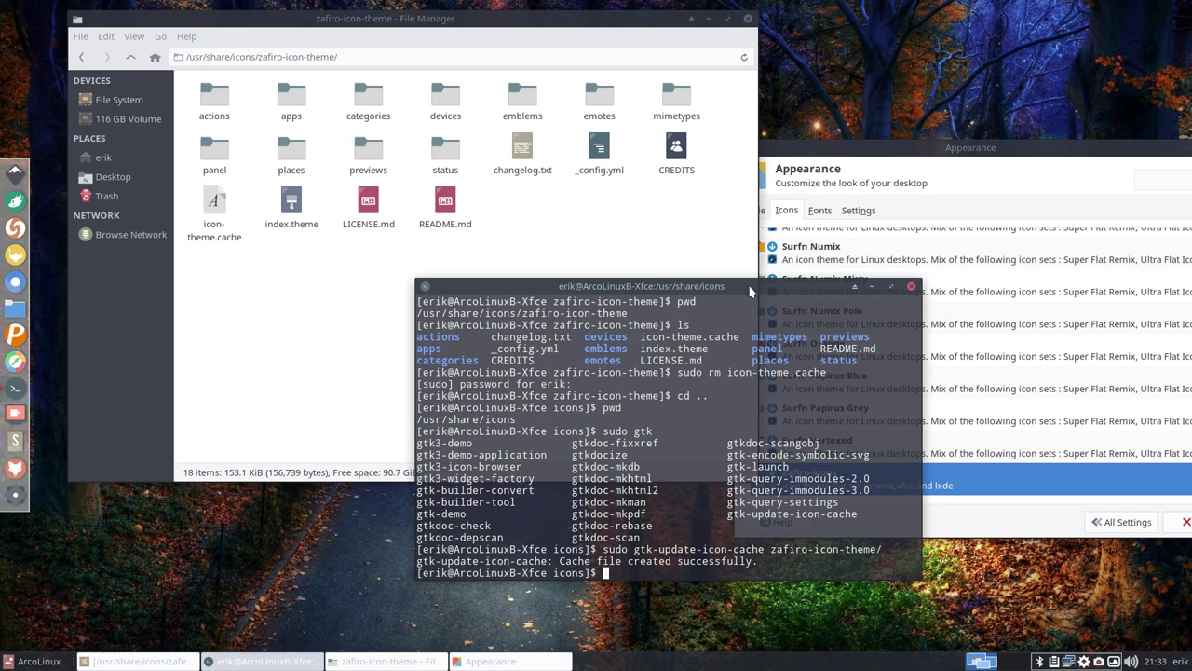
pyautogui.click(912, 287)
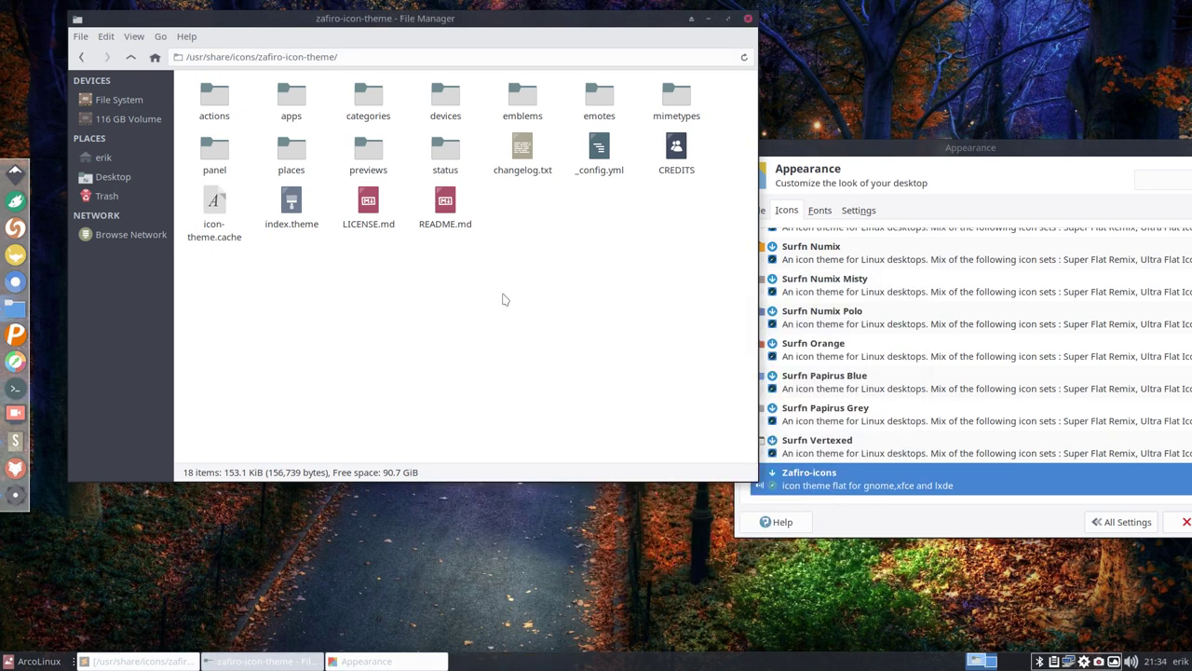
# - Examine the icons of all installed applications in the ArcoLinux application menu, from About Me to XTerm, and dismiss the menu
pyautogui.click(18, 664)
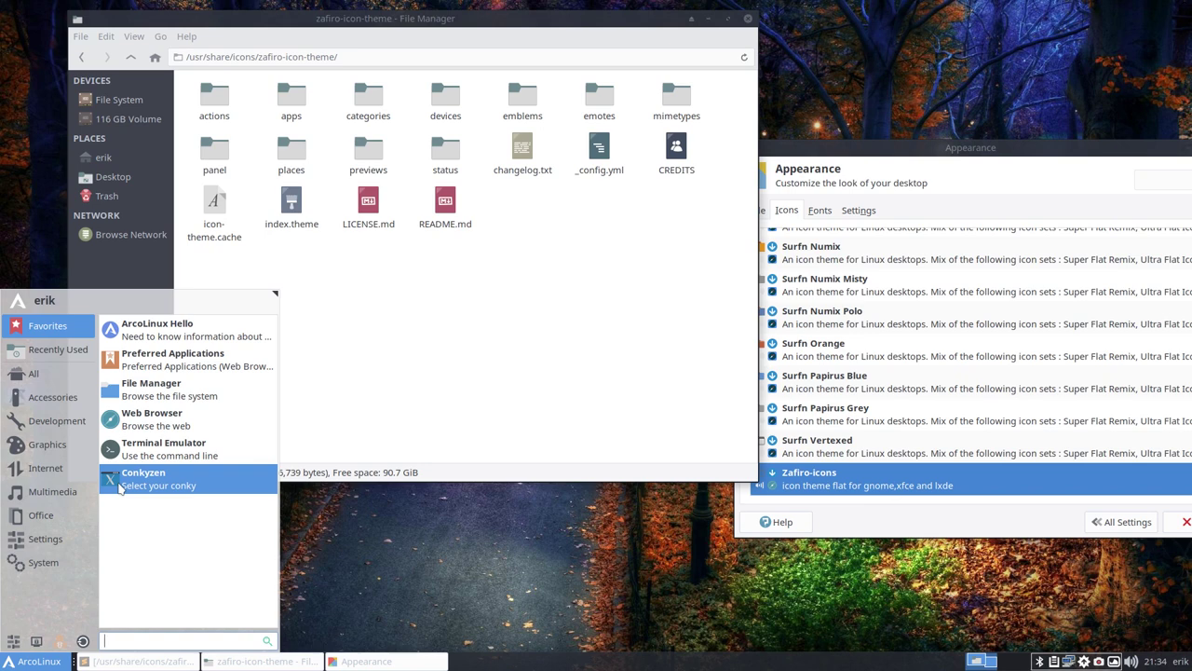
pyautogui.click(34, 373)
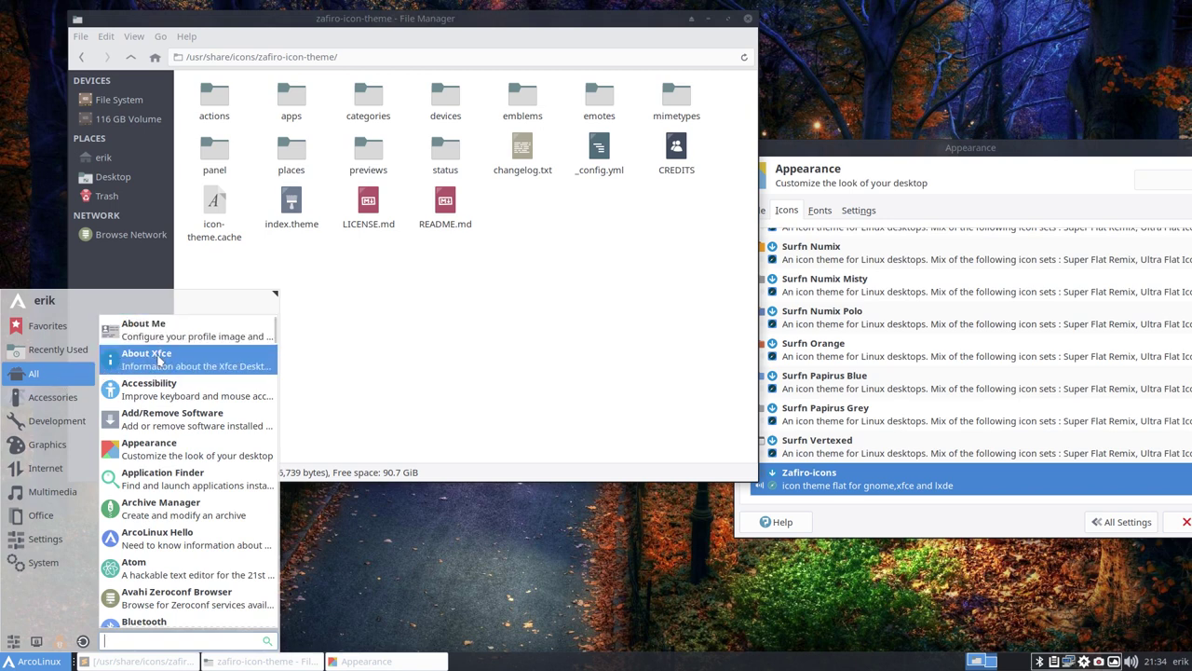
pyautogui.scroll(-4, 158, 363)
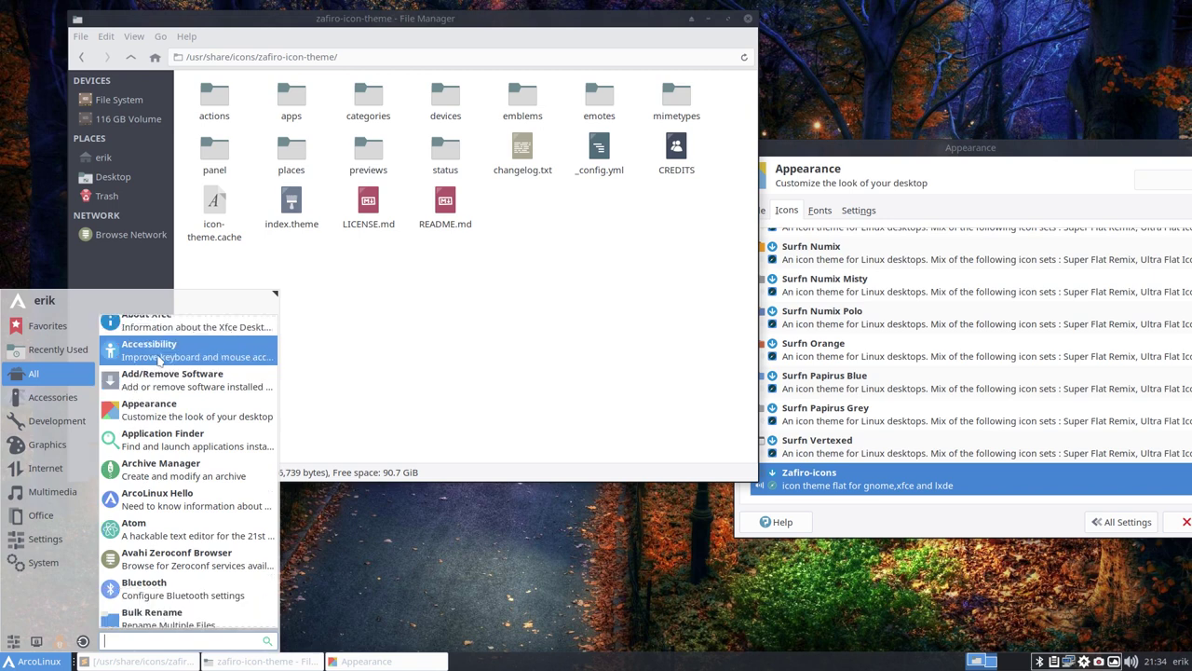
pyautogui.scroll(-3, 158, 388)
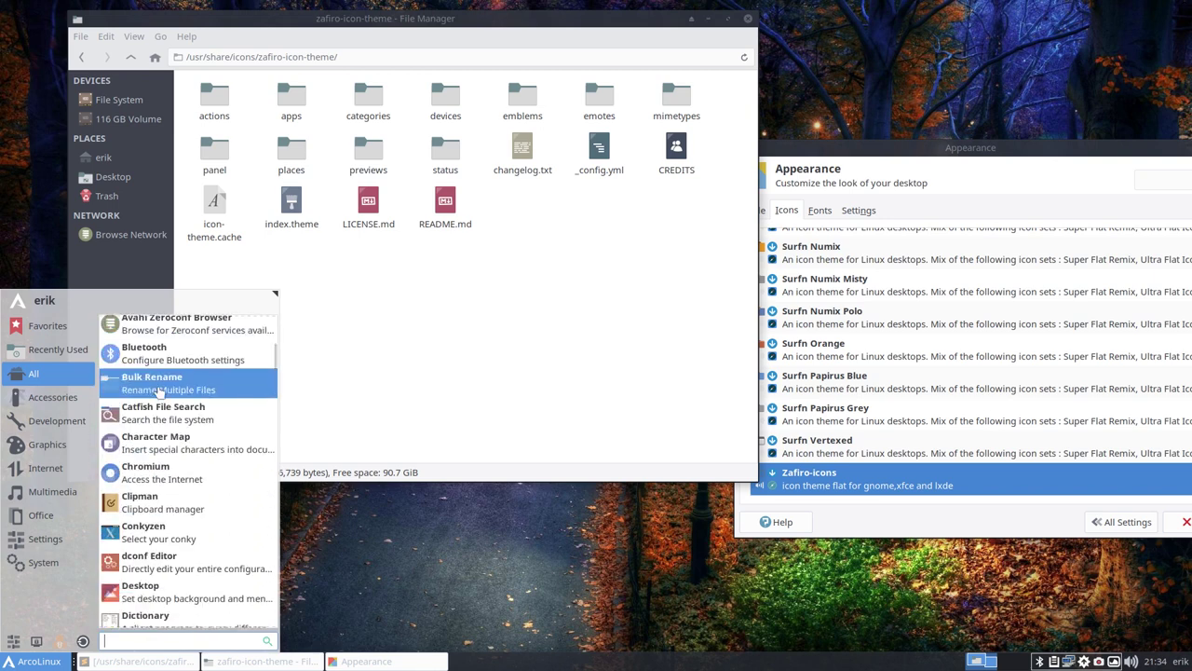
pyautogui.scroll(-3, 159, 390)
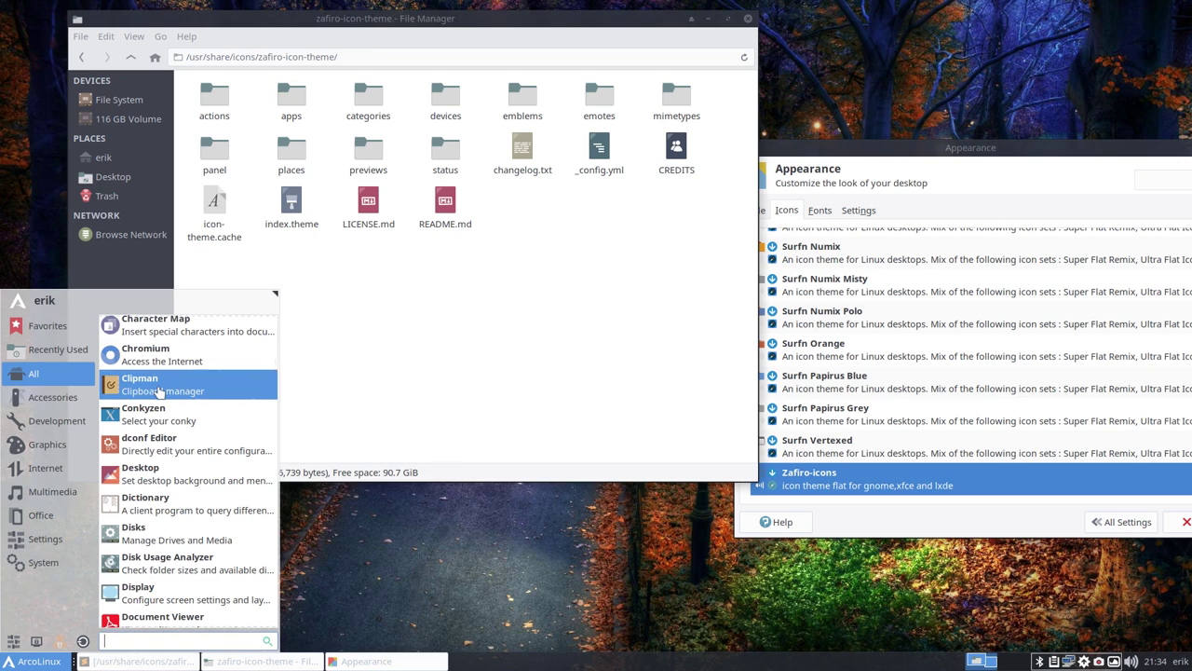
pyautogui.scroll(-5, 159, 391)
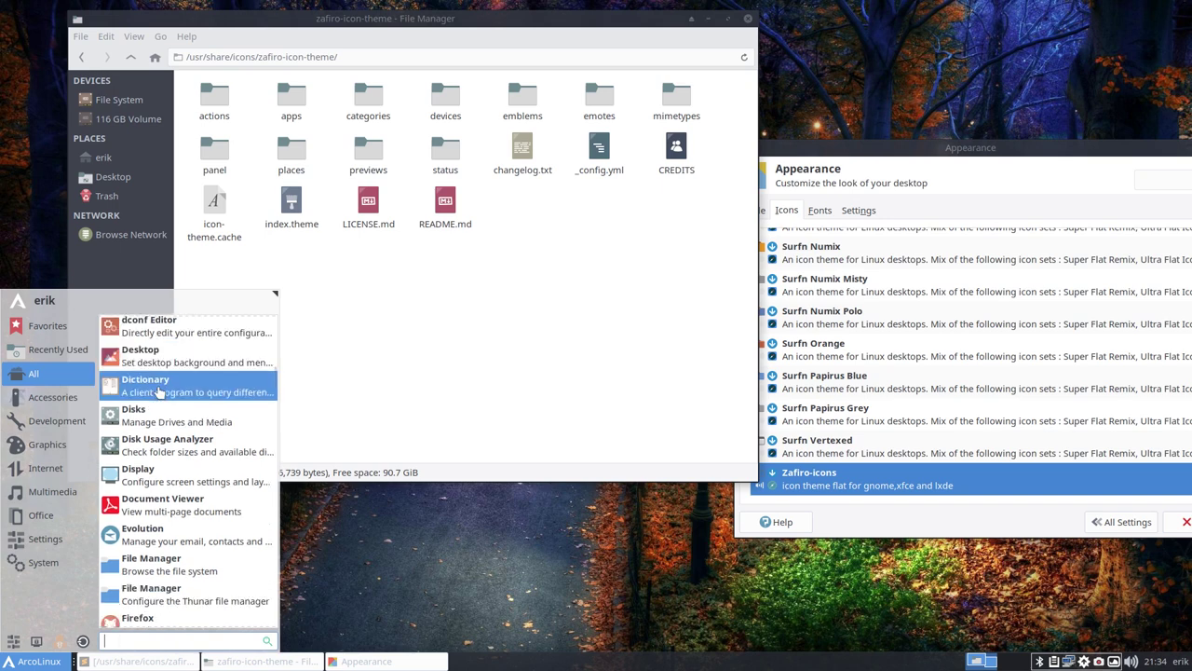
pyautogui.scroll(-3, 158, 391)
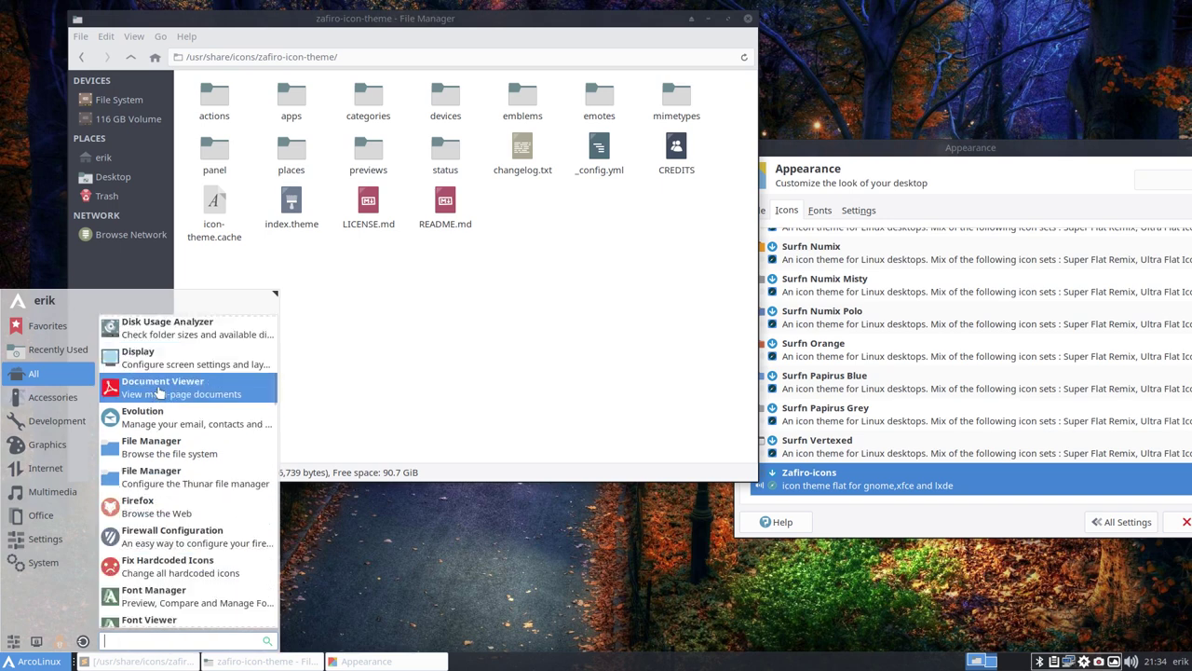
pyautogui.scroll(-3, 158, 391)
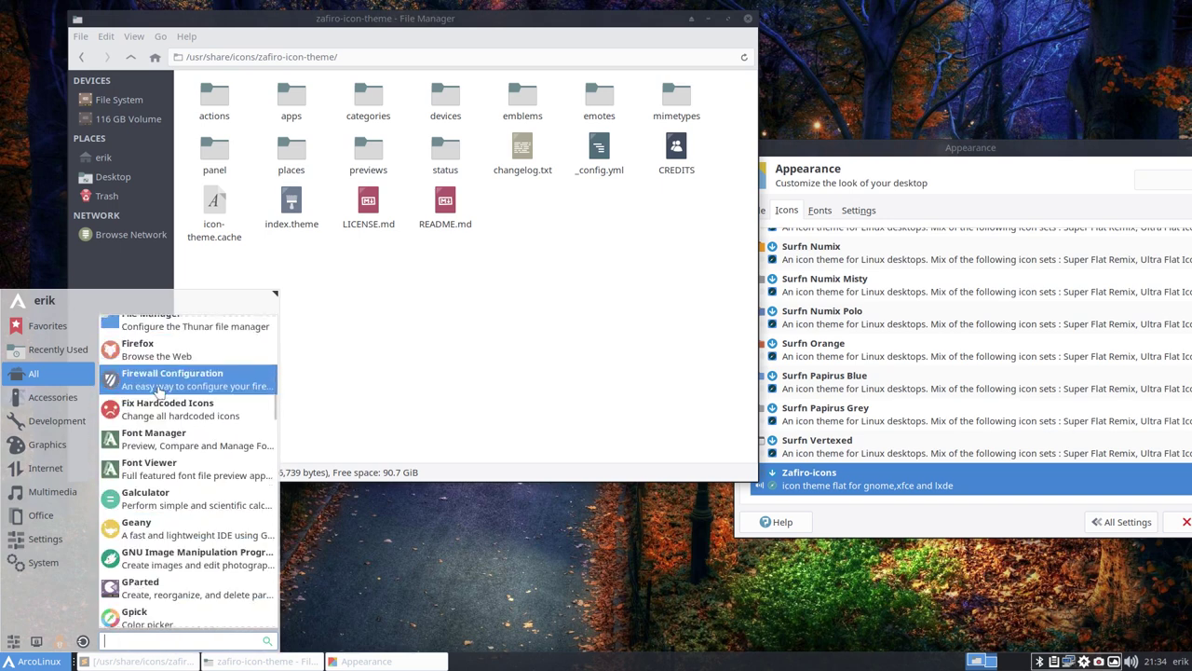
pyautogui.scroll(-6, 159, 391)
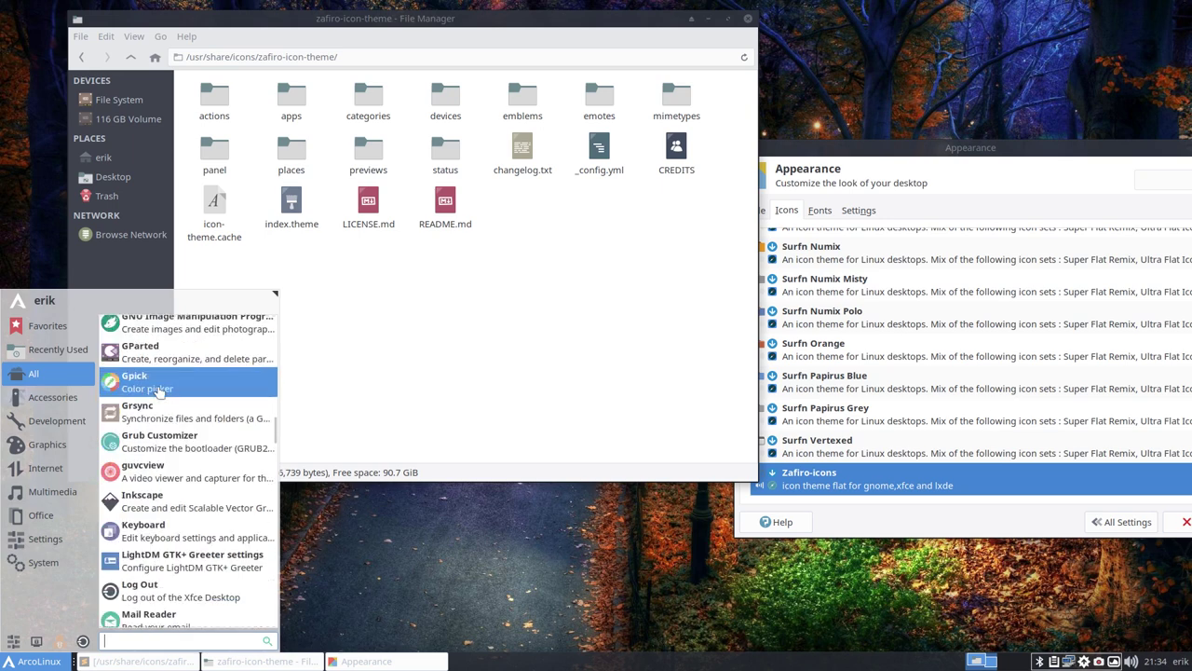
pyautogui.scroll(-3, 159, 391)
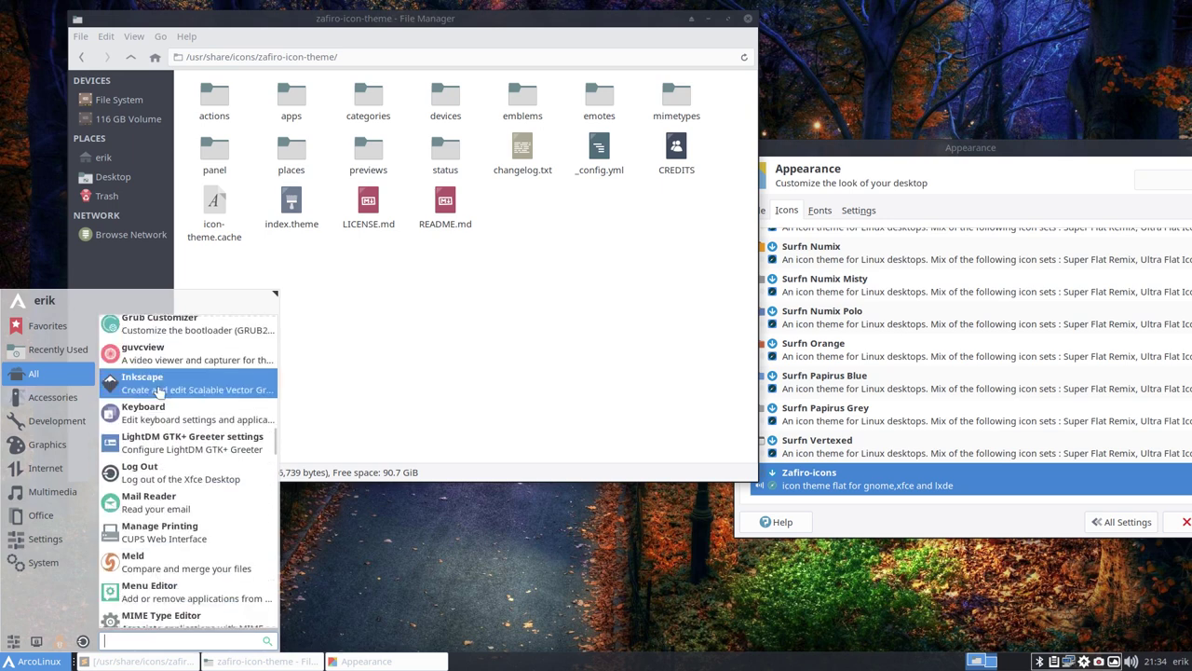
pyautogui.scroll(-5, 158, 391)
pyautogui.scroll(-5, 158, 391)
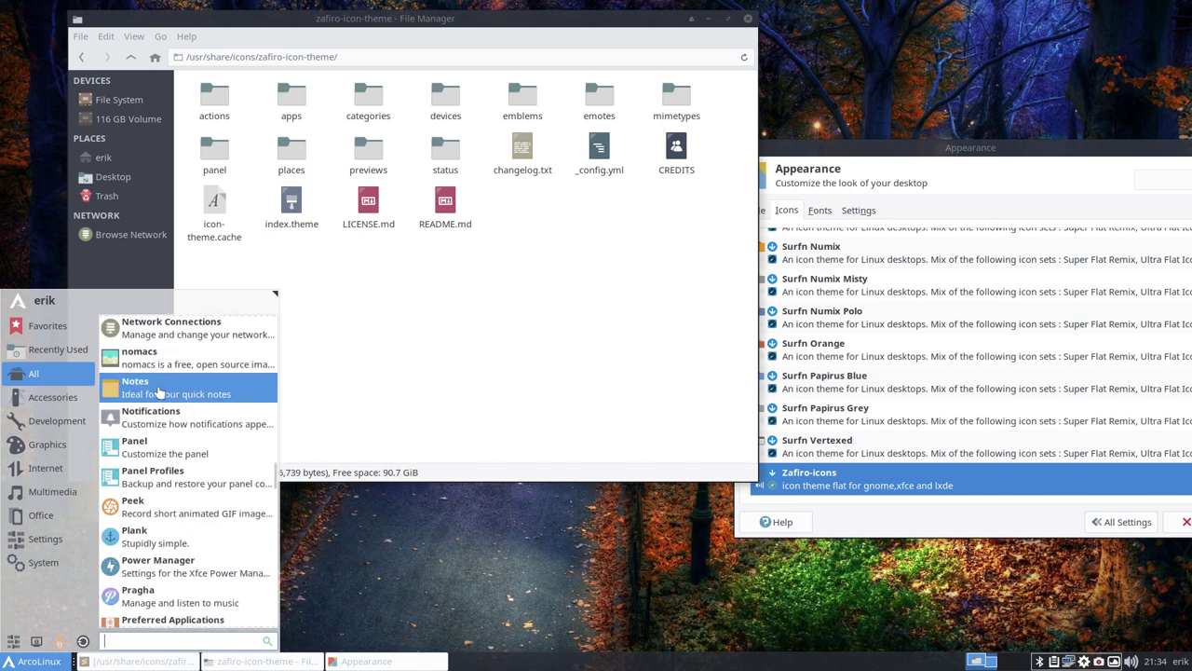
pyautogui.scroll(-12, 158, 391)
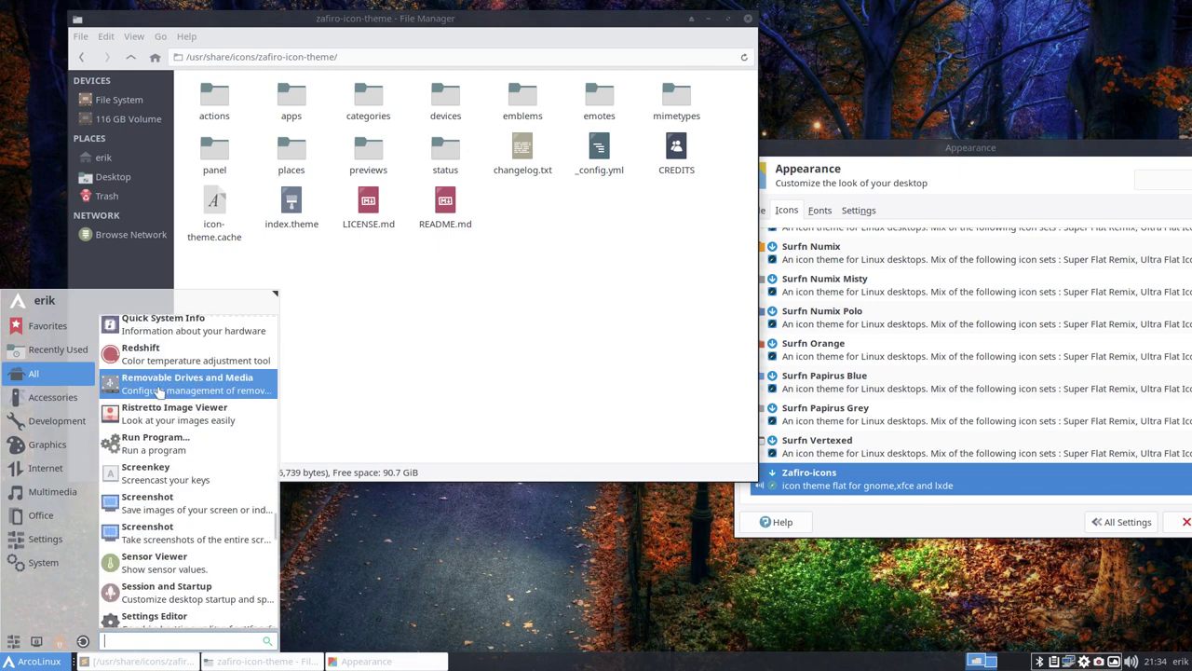
pyautogui.scroll(3, 159, 391)
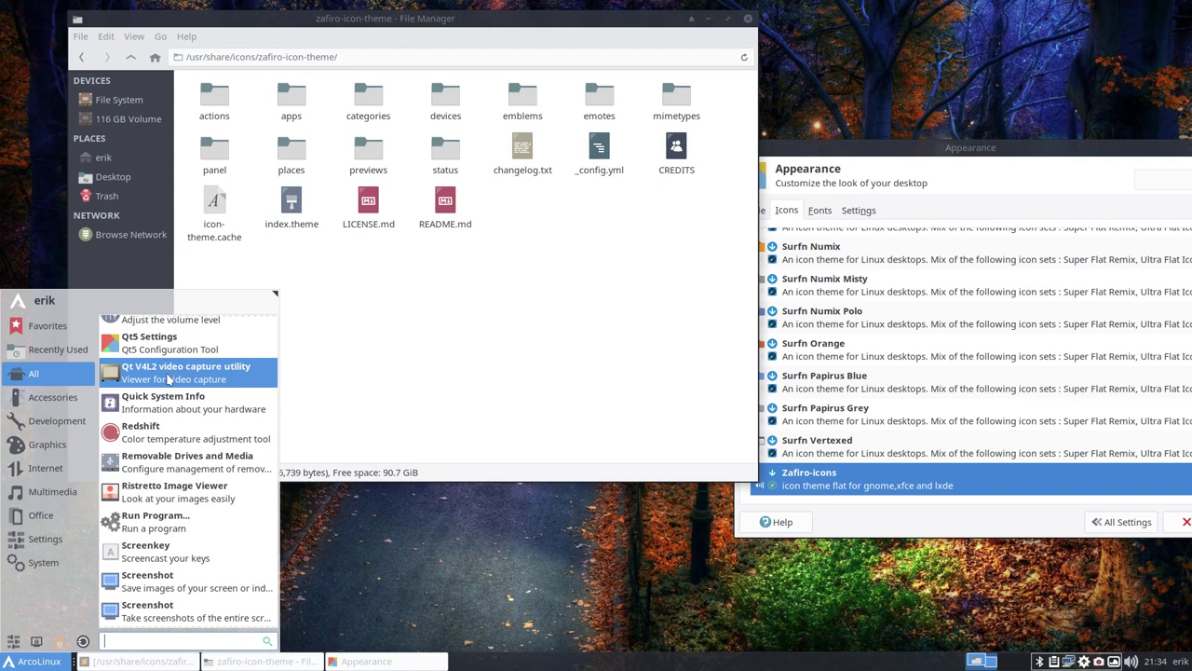
pyautogui.scroll(-5, 156, 453)
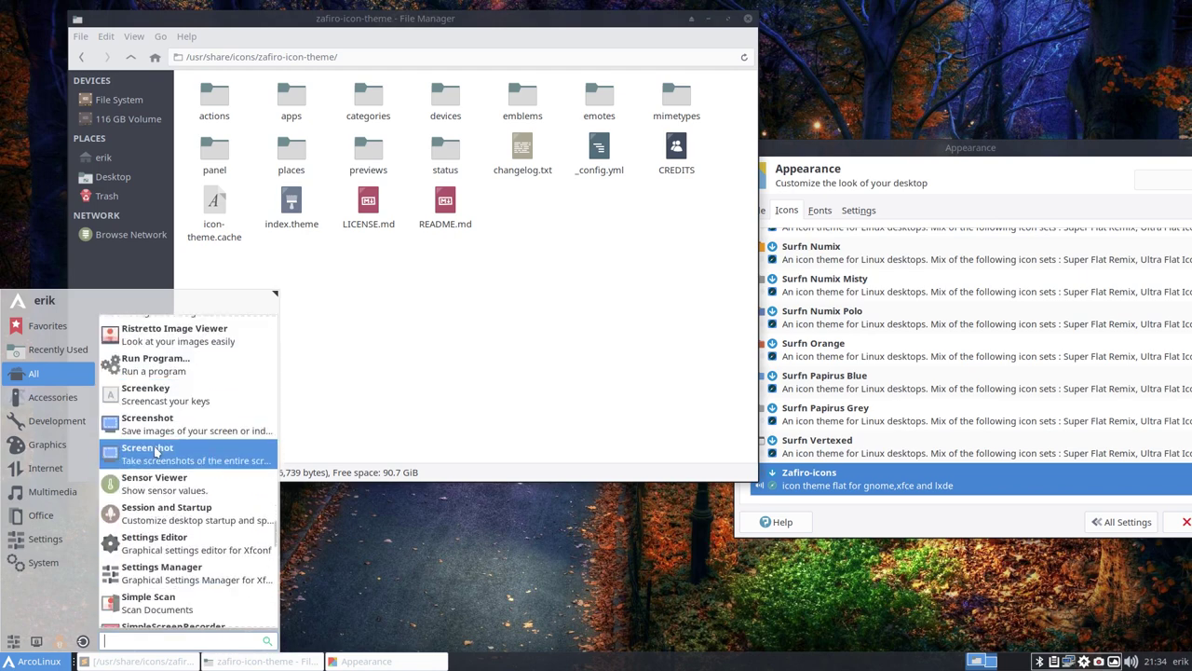
pyautogui.scroll(-10, 155, 453)
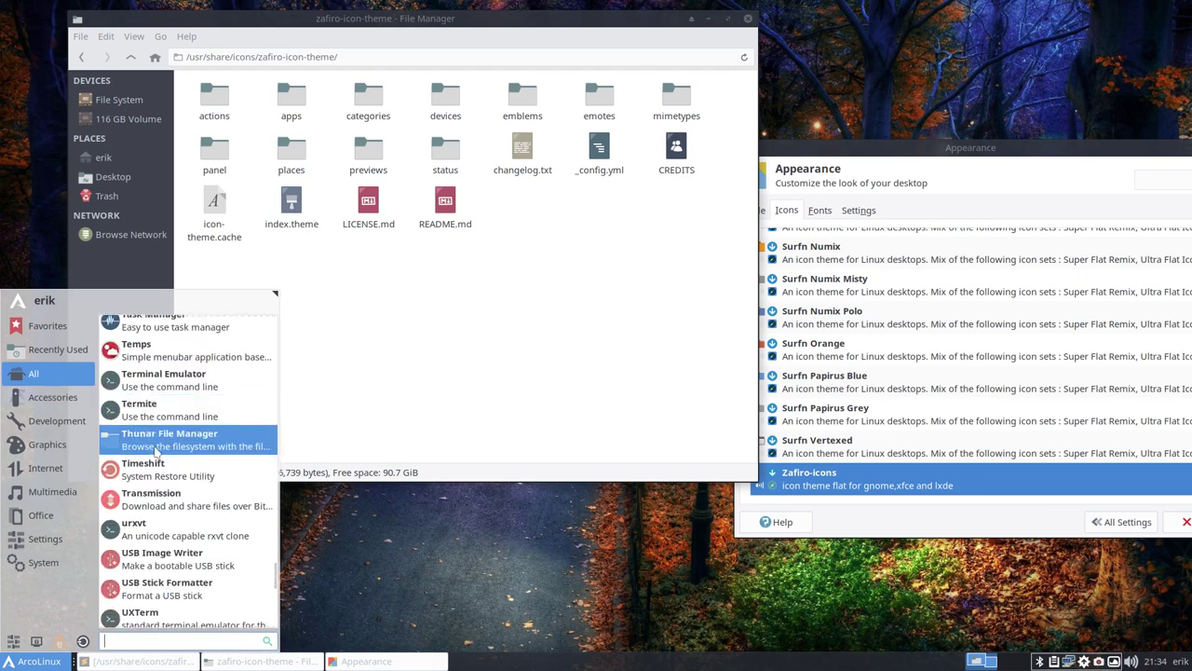
pyautogui.scroll(-8, 155, 453)
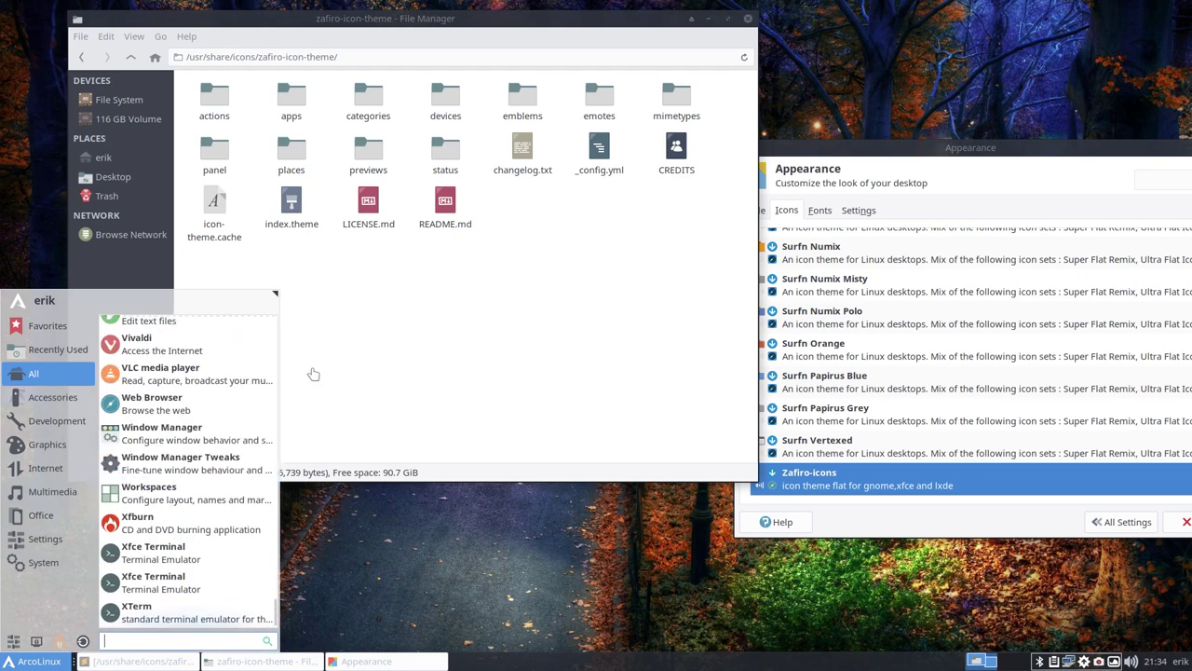
pyautogui.click(463, 288)
# - Close the file manager and the Appearance settings to clear the desktop
pyautogui.click(748, 20)
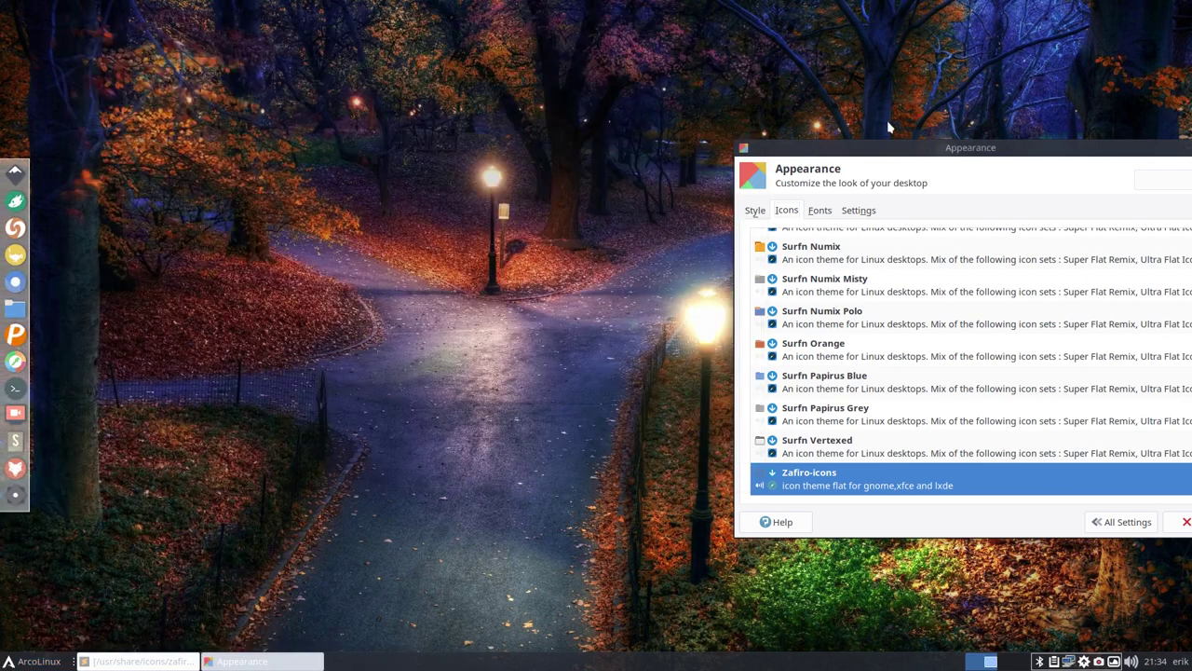
pyautogui.moveTo(979, 149); pyautogui.dragTo(543, 99)
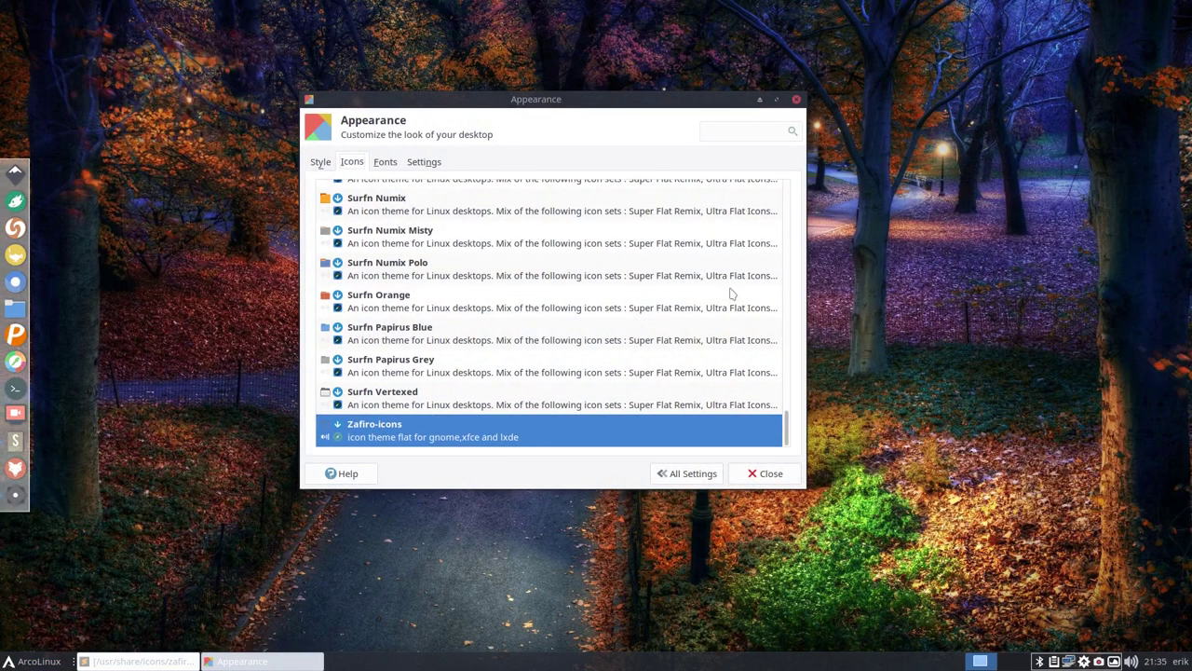
pyautogui.click(797, 99)
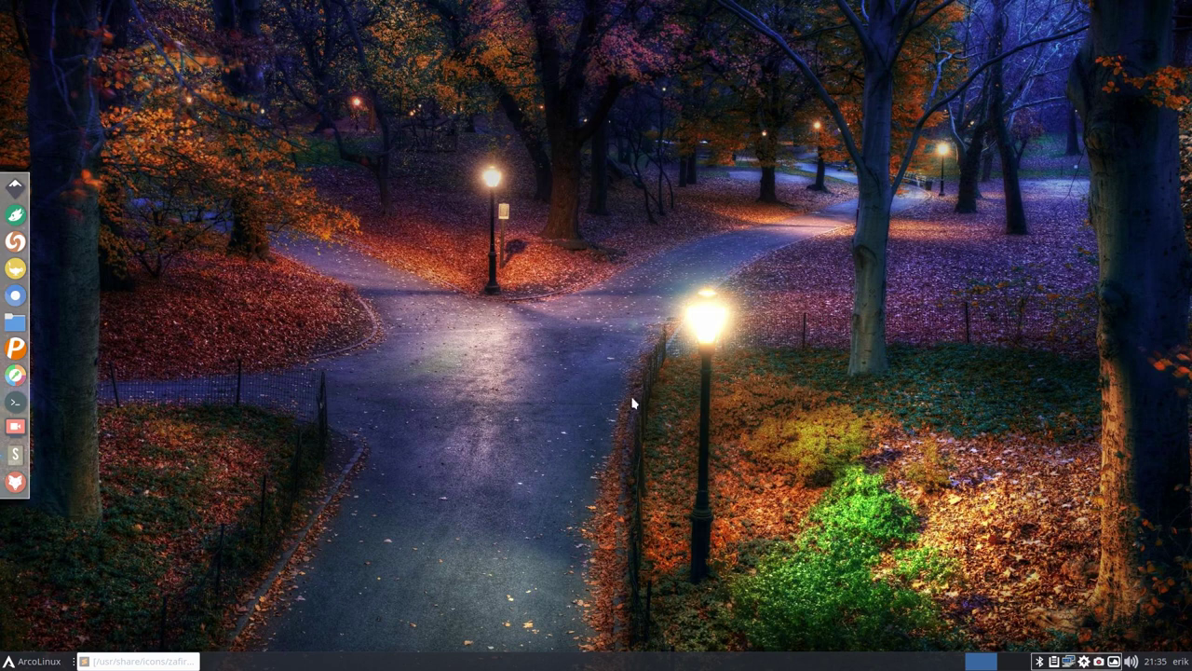